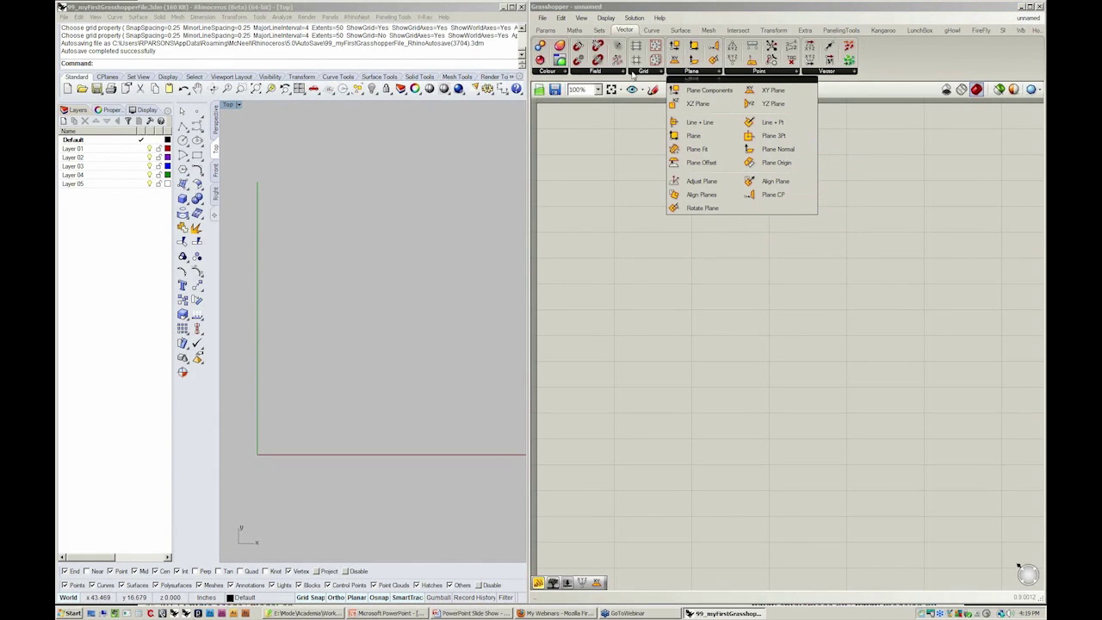
Place a Square grid component on the empty Grasshopper canvas
{"action": "left_click", "coordinate": [645, 72]}
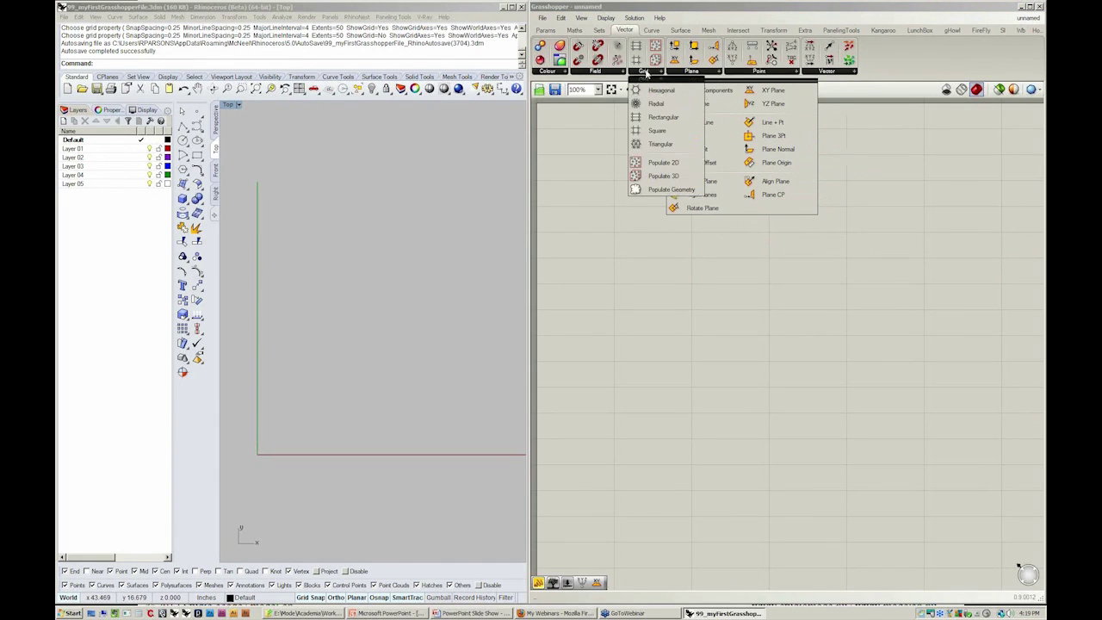
{"action": "left_click", "coordinate": [657, 131]}
{"action": "left_click", "coordinate": [694, 256]}
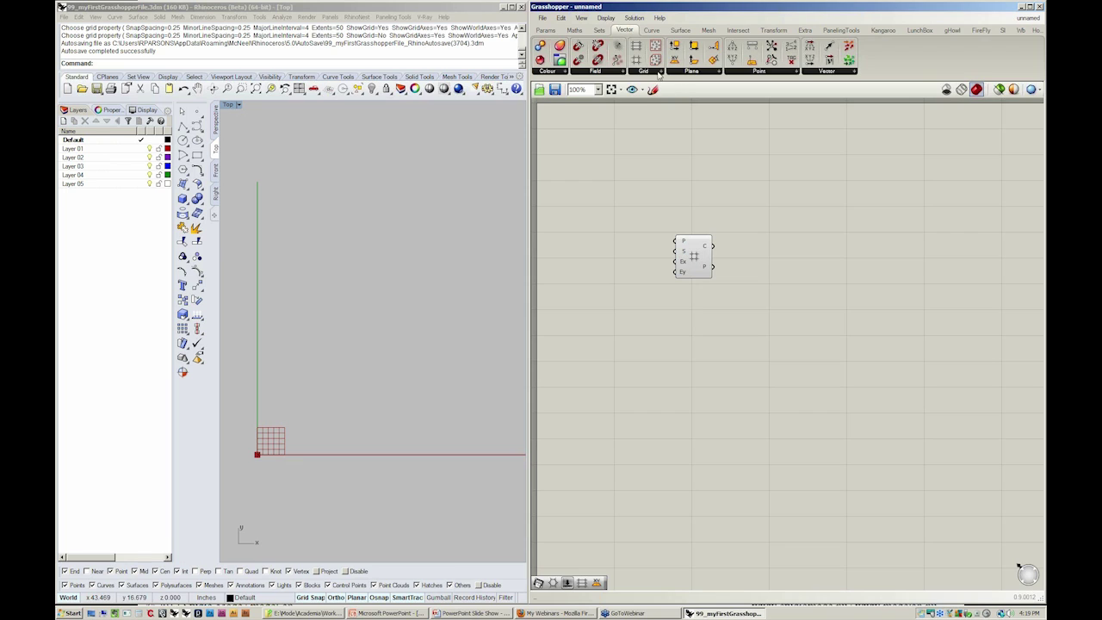
Place a Hexagonal grid component directly below the Square grid component
{"action": "left_click", "coordinate": [658, 74]}
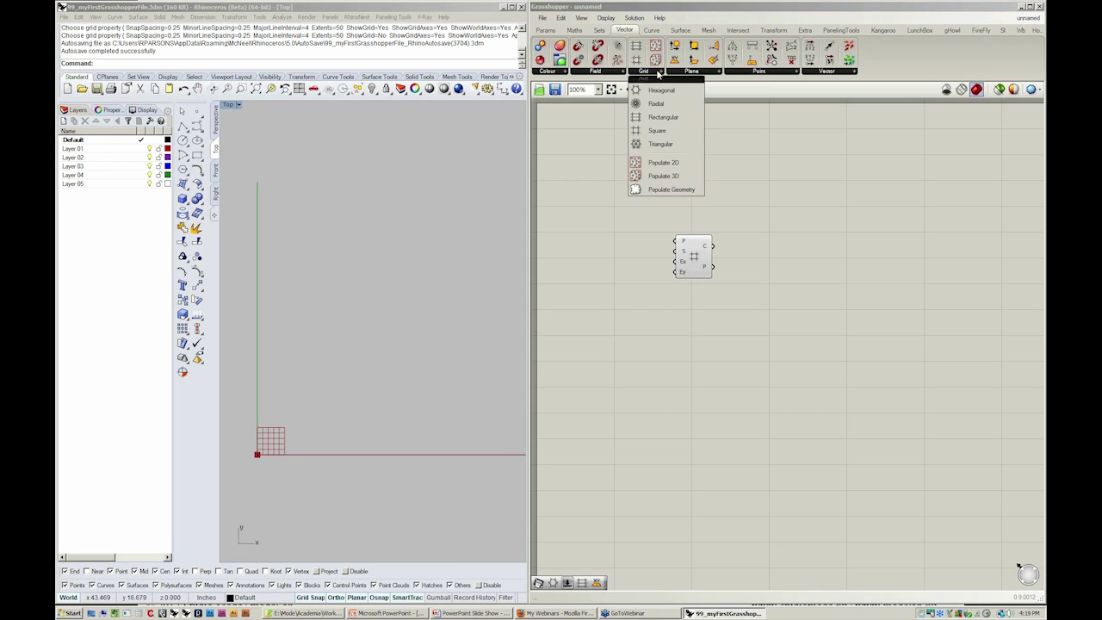
{"action": "left_click", "coordinate": [658, 92]}
{"action": "left_click", "coordinate": [694, 326]}
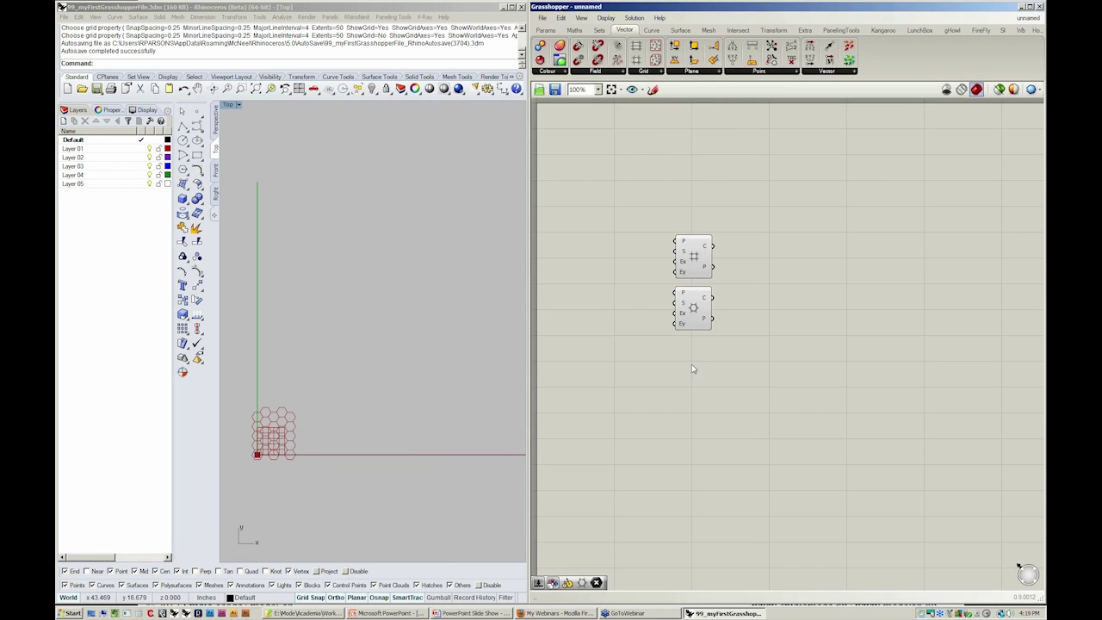
{"action": "scroll", "coordinate": [345, 347], "scroll_direction": "up", "scroll_amount": 5}
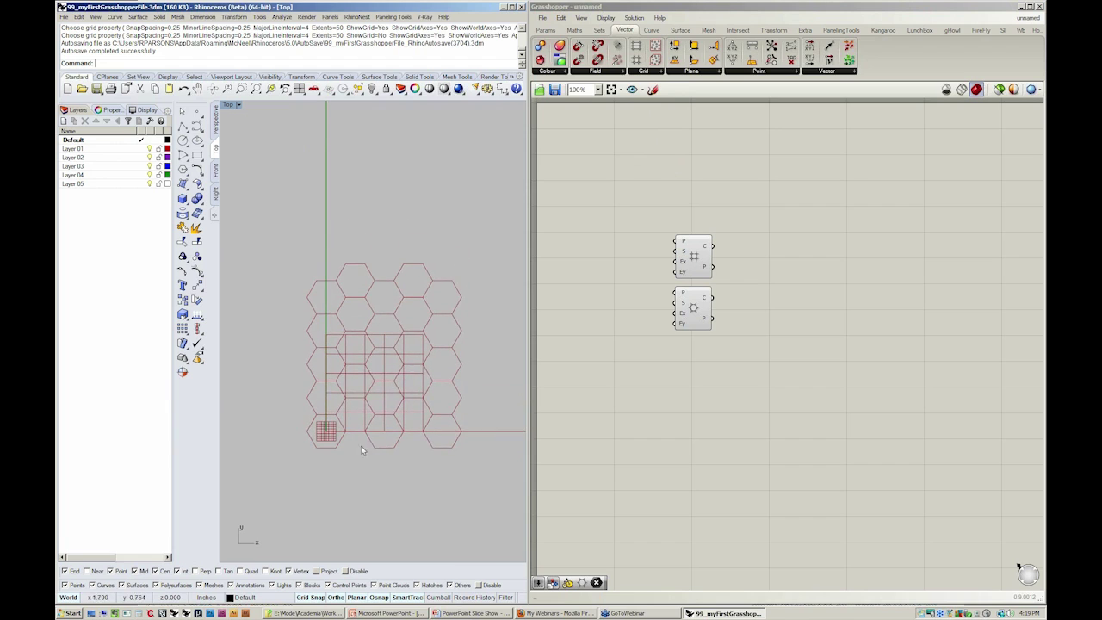
Delete the Square grid component from the canvas
{"action": "left_click", "coordinate": [694, 315]}
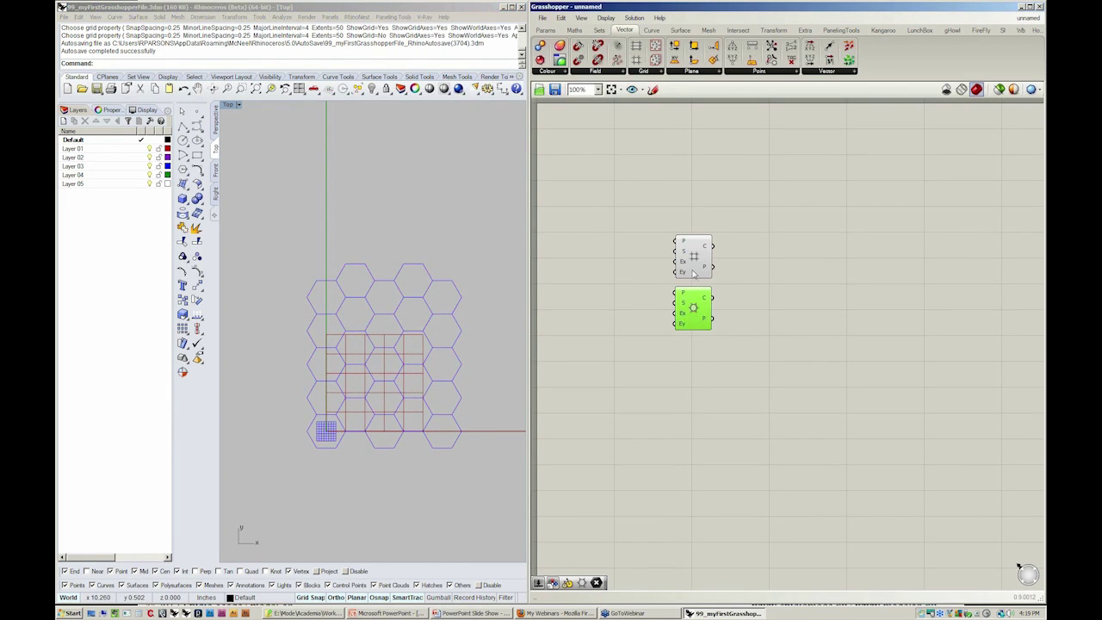
{"action": "left_click", "coordinate": [693, 257]}
{"action": "key", "text": "Delete"}
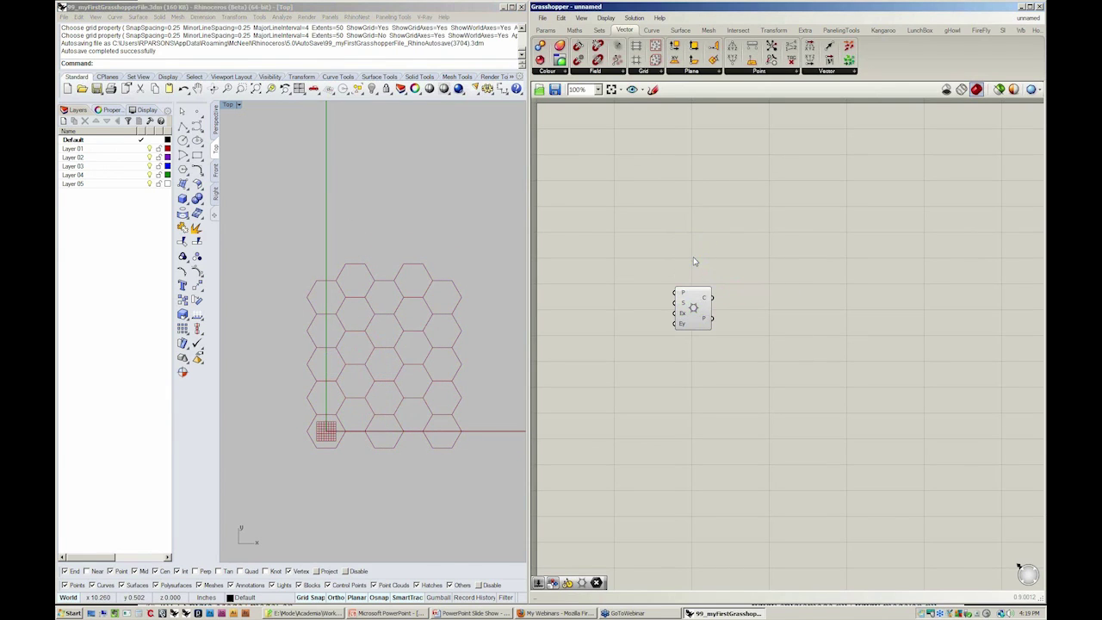
Move the Hexagonal grid component up to the spot of the removed grid and deselect it
{"action": "left_click_drag", "start_coordinate": [702, 314], "coordinate": [703, 229]}
{"action": "left_click", "coordinate": [702, 273]}
{"action": "right_click_drag", "start_coordinate": [703, 274], "coordinate": [755, 278]}
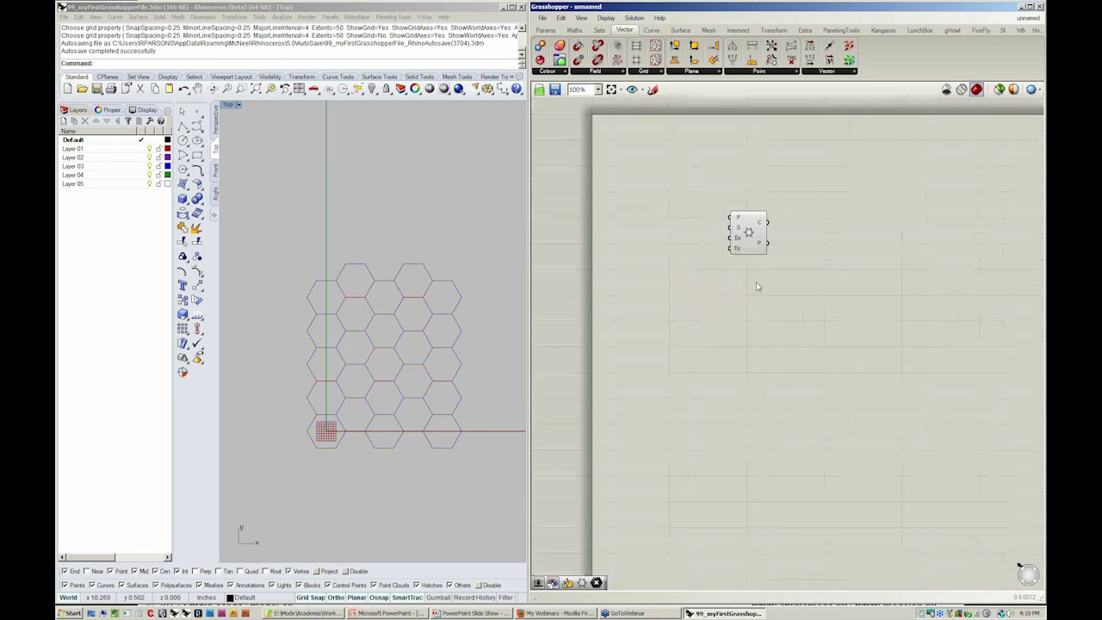
{"action": "mouse_move", "coordinate": [745, 233]}
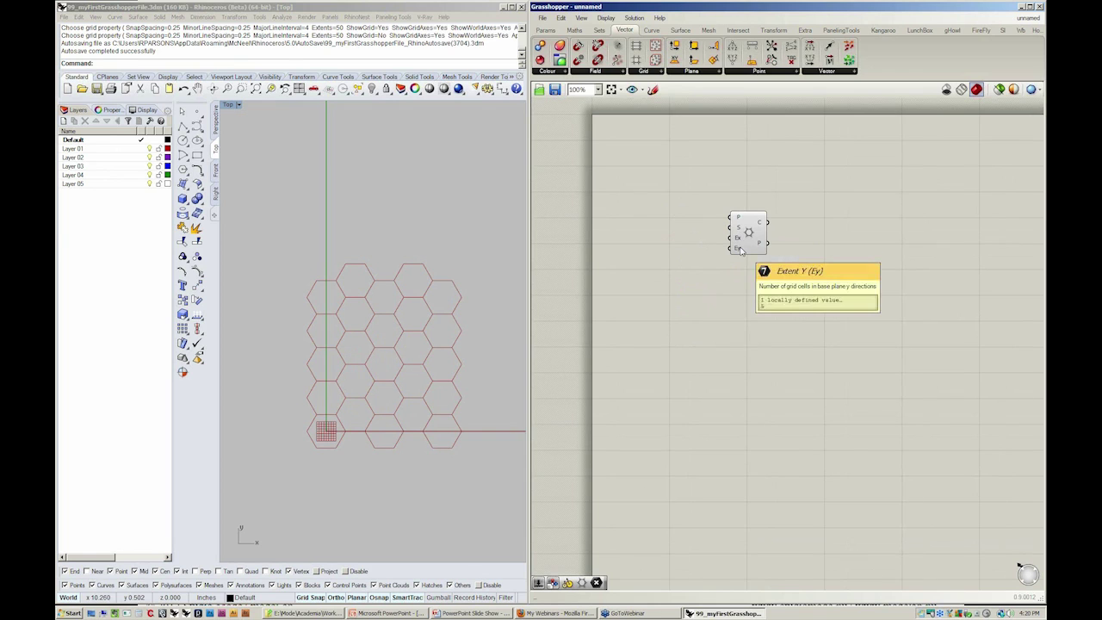
{"action": "key", "text": "super"}
{"action": "right_click_drag", "start_coordinate": [381, 314], "coordinate": [375, 348]}
{"action": "key", "text": "super"}
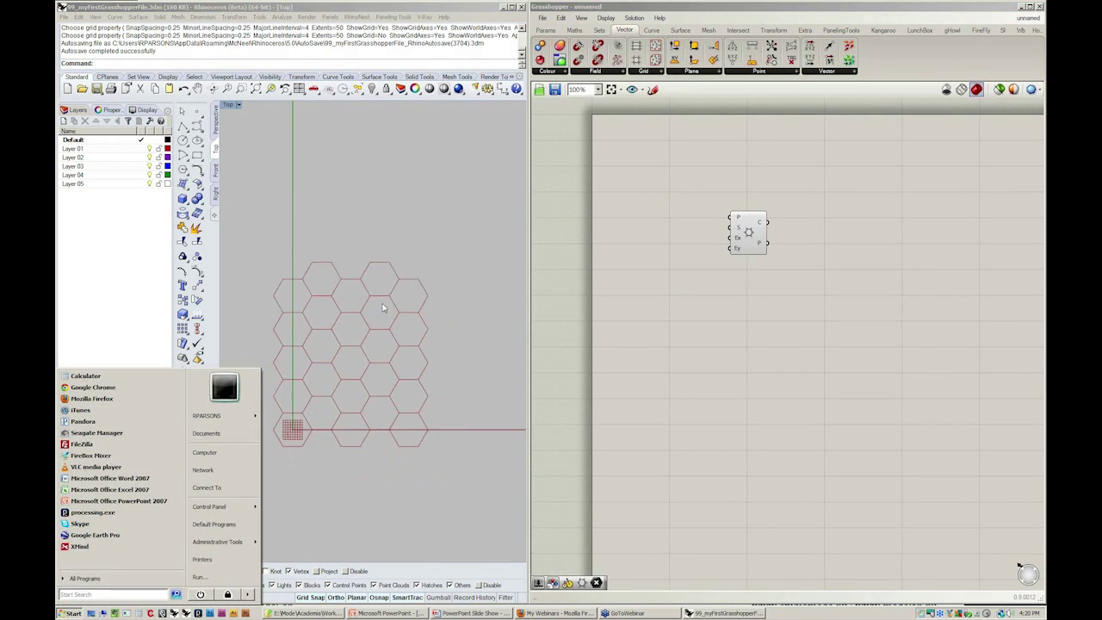
{"action": "key", "text": "super"}
{"action": "scroll", "coordinate": [372, 378], "scroll_direction": "down", "scroll_amount": 3}
{"action": "scroll", "coordinate": [372, 385], "scroll_direction": "down", "scroll_amount": 3}
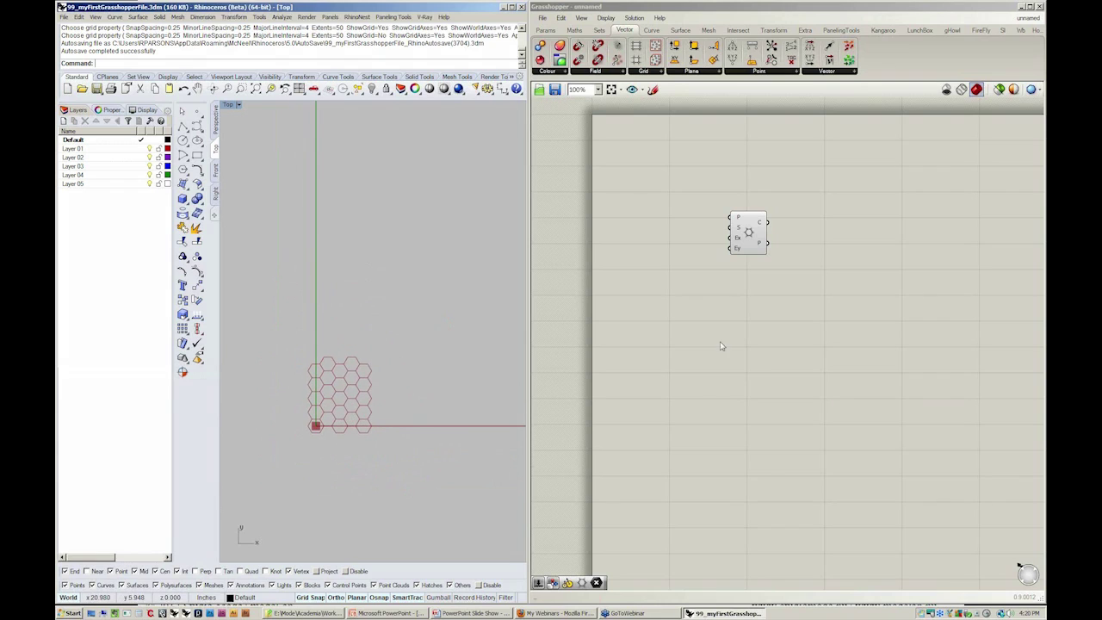
Add a number slider beside the Hexagonal grid component, name it eX and use integer rounding
{"action": "left_click", "coordinate": [714, 219]}
{"action": "left_click", "coordinate": [546, 30]}
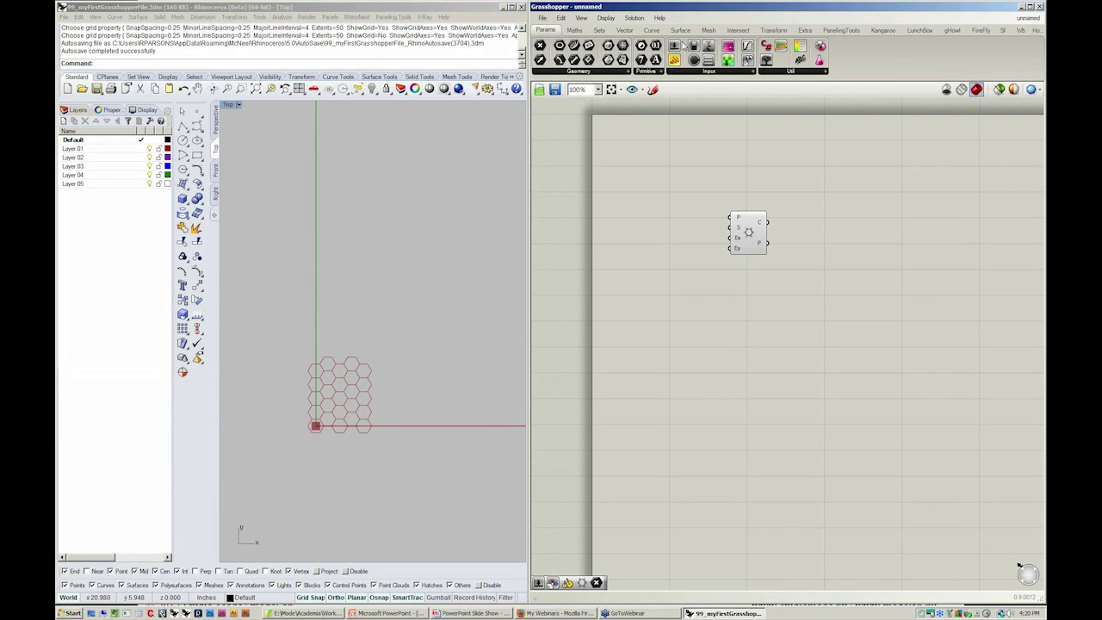
{"action": "left_click_drag", "start_coordinate": [674, 46], "coordinate": [670, 240]}
{"action": "scroll", "coordinate": [671, 239], "scroll_direction": "up", "scroll_amount": 5}
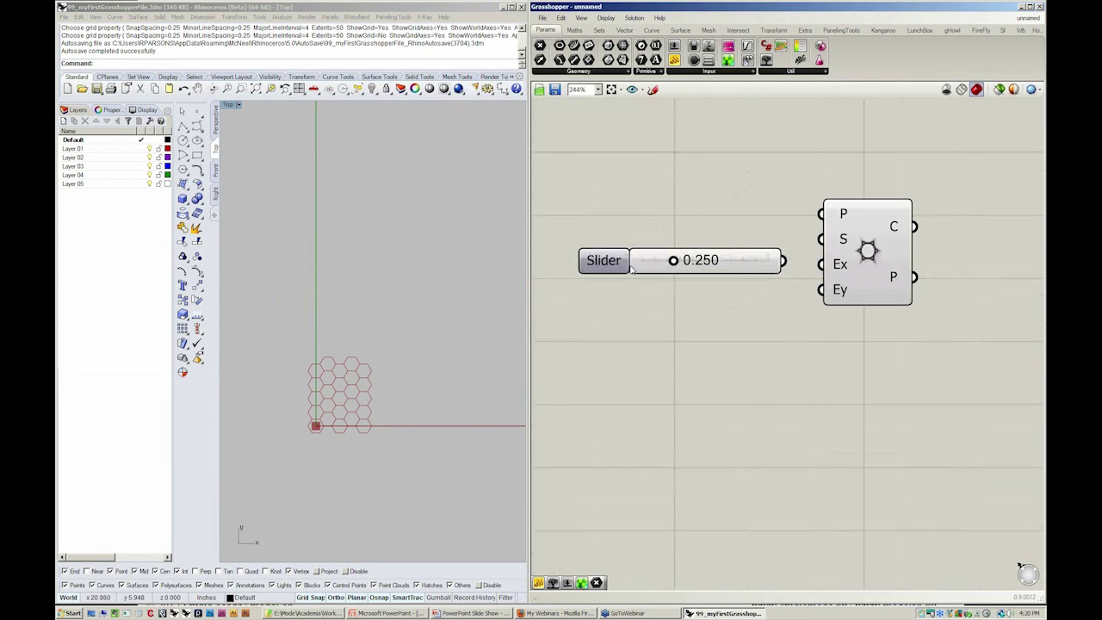
{"action": "double_click", "coordinate": [629, 263]}
{"action": "double_click", "coordinate": [618, 178]}
{"action": "type", "text": "eX"}
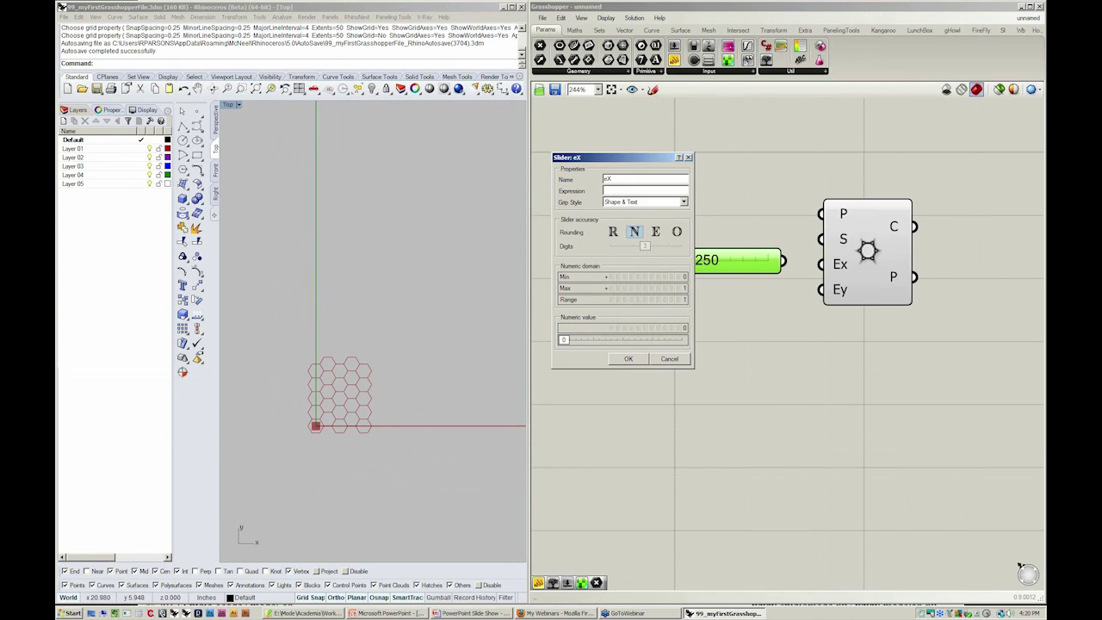
Set the eX slider's numeric domain to a minimum of 1 and a maximum of 20, and apply the settings
{"action": "double_click", "coordinate": [684, 277]}
{"action": "type", "text": "1"}
{"action": "left_click", "coordinate": [673, 278]}
{"action": "double_click", "coordinate": [681, 289]}
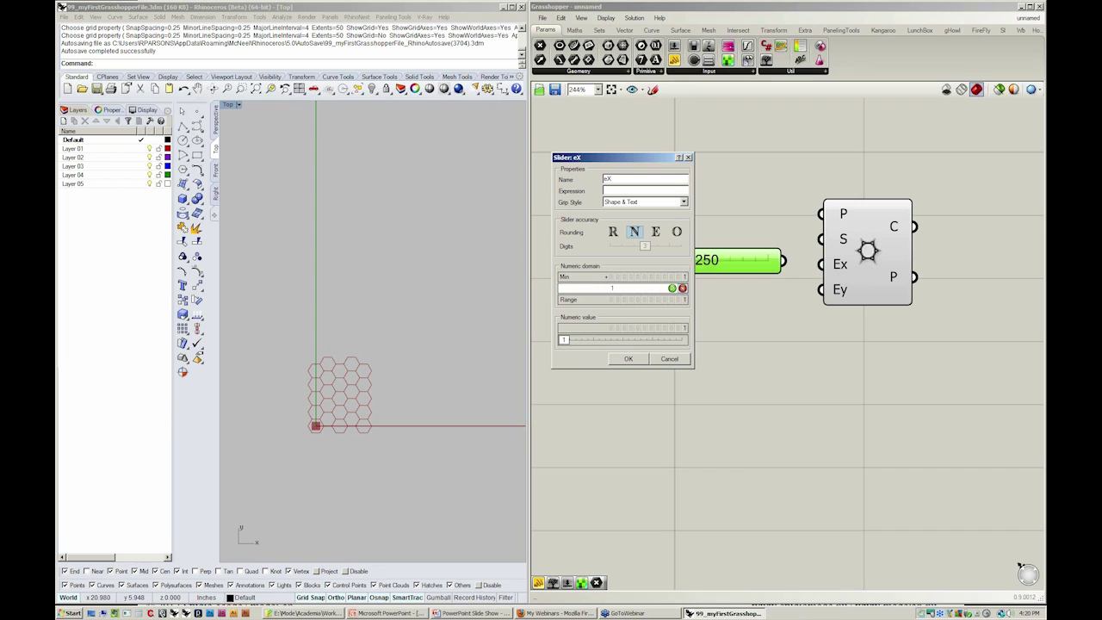
{"action": "left_click", "coordinate": [682, 289]}
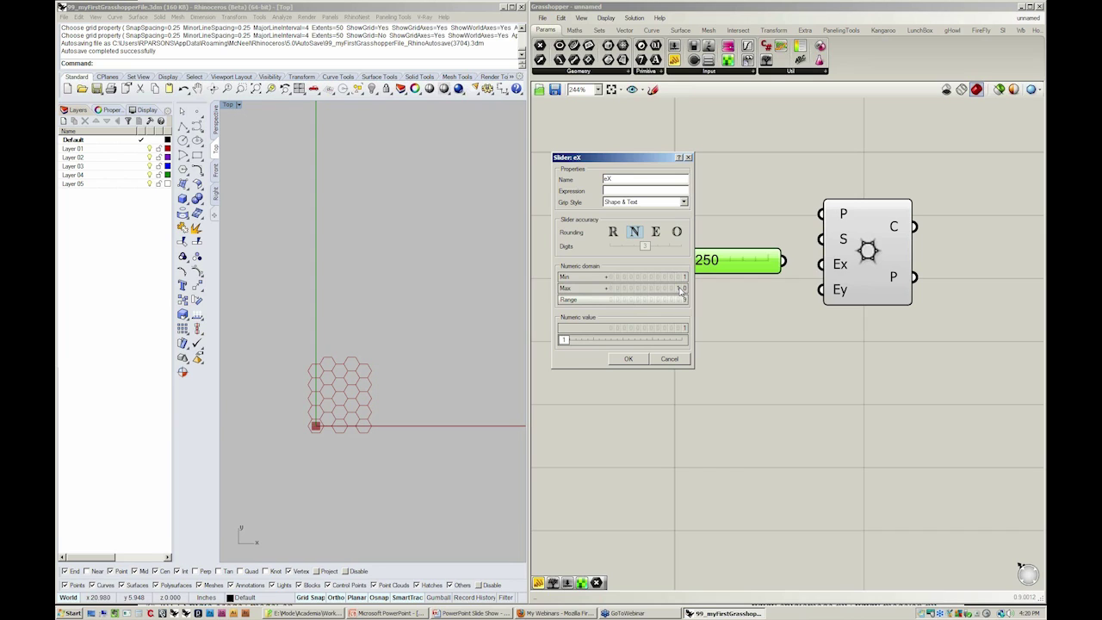
{"action": "double_click", "coordinate": [681, 289]}
{"action": "type", "text": "20"}
{"action": "left_click", "coordinate": [682, 290]}
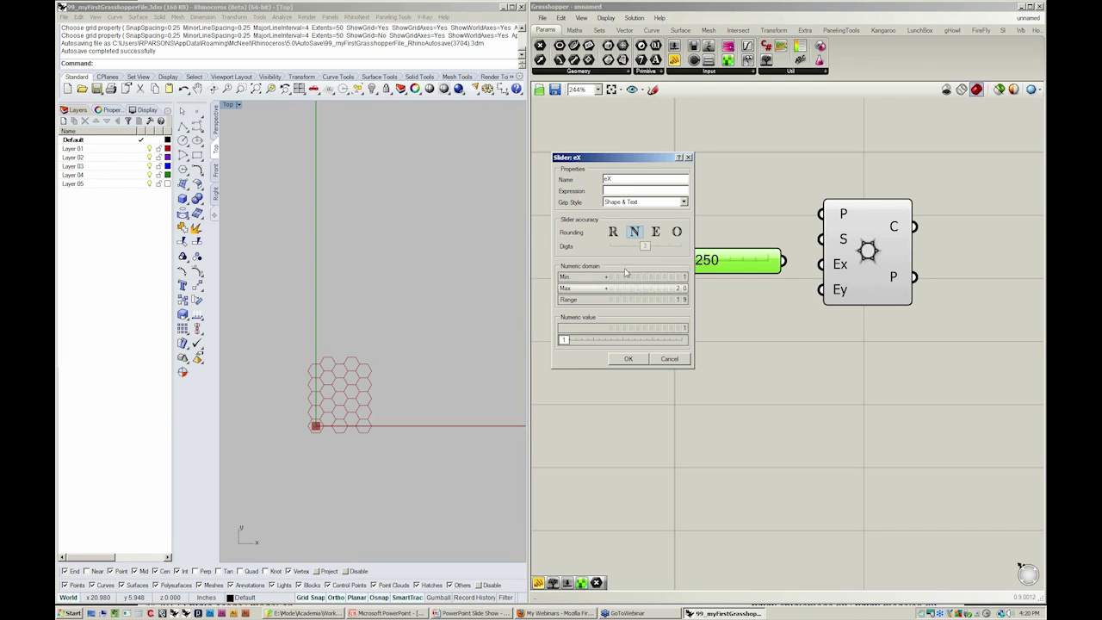
{"action": "left_click", "coordinate": [628, 358]}
Duplicate the eX slider directly below itself and rename the copy eY
{"action": "left_click_drag", "start_coordinate": [636, 261], "coordinate": [636, 296], "text": "alt"}
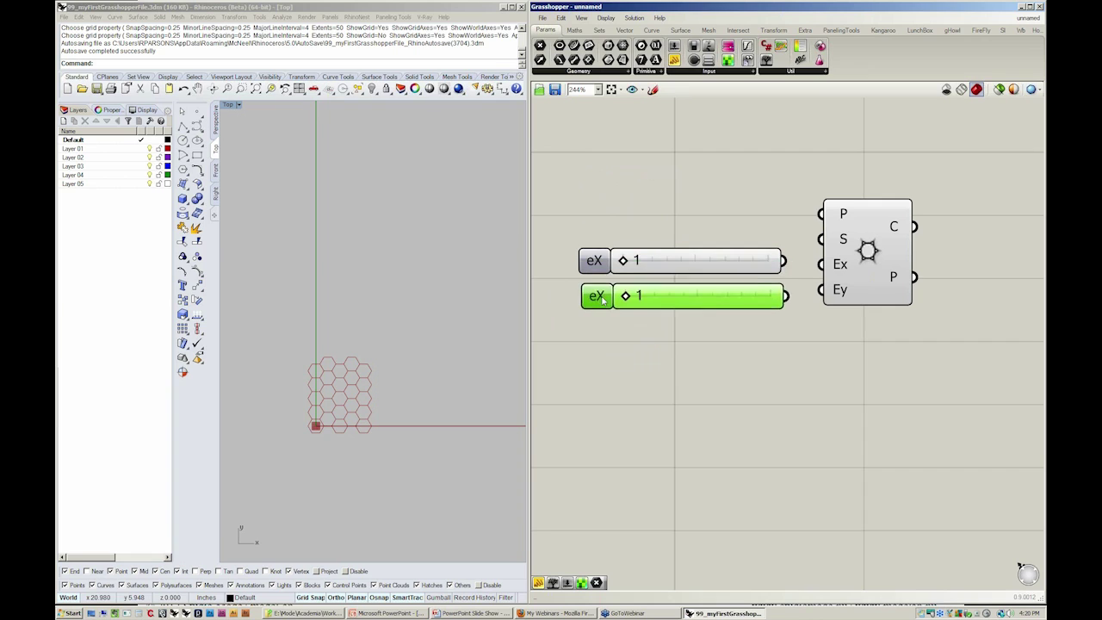
{"action": "right_click", "coordinate": [613, 303]}
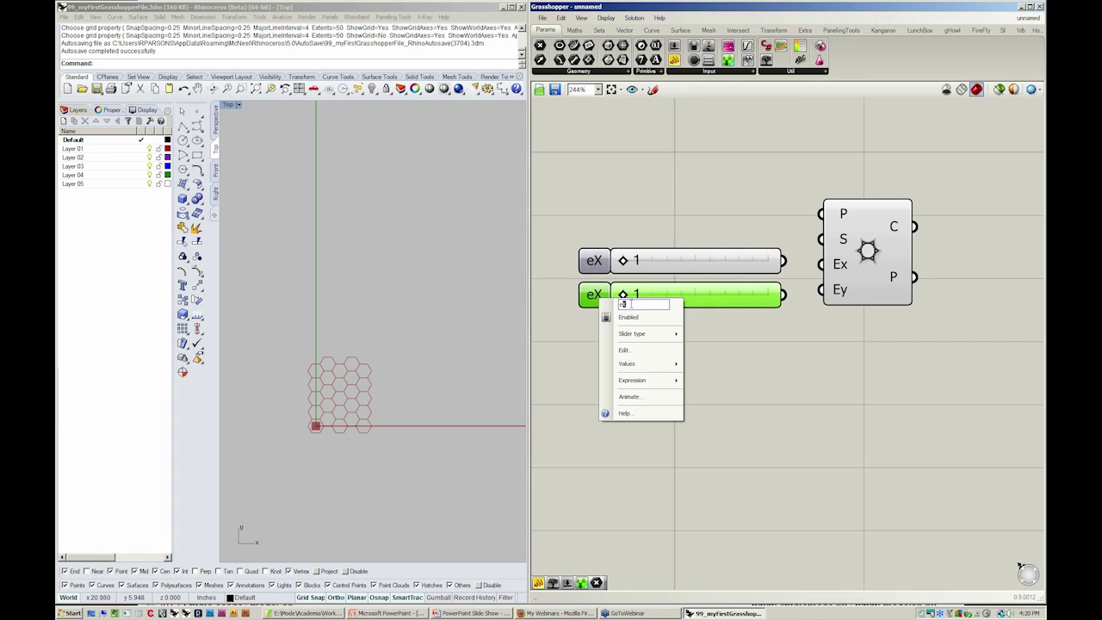
{"action": "type", "text": "Y"}
{"action": "key", "text": "Return"}
Connect the eX and eY sliders to the hexagonal grid's Ex and Ey inputs, and set them to 13 and 20
{"action": "left_click_drag", "start_coordinate": [820, 264], "coordinate": [783, 295]}
{"action": "left_click_drag", "start_coordinate": [623, 261], "coordinate": [707, 261]}
{"action": "left_click_drag", "start_coordinate": [631, 299], "coordinate": [773, 298]}
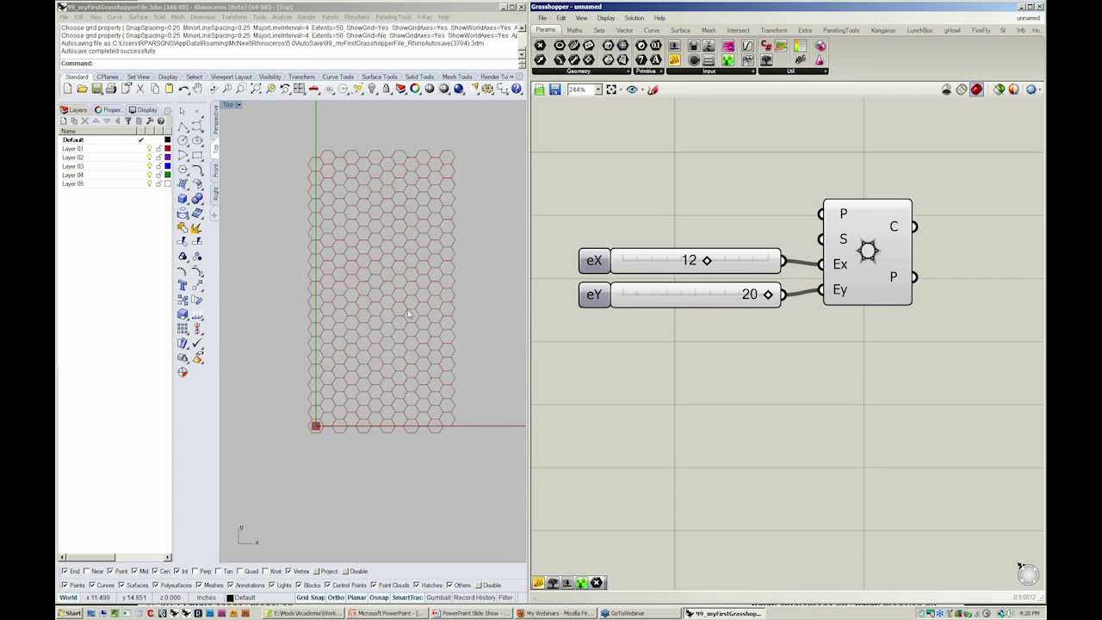
{"action": "right_click_drag", "start_coordinate": [524, 318], "coordinate": [523, 384]}
{"action": "left_click_drag", "start_coordinate": [707, 261], "coordinate": [713, 261]}
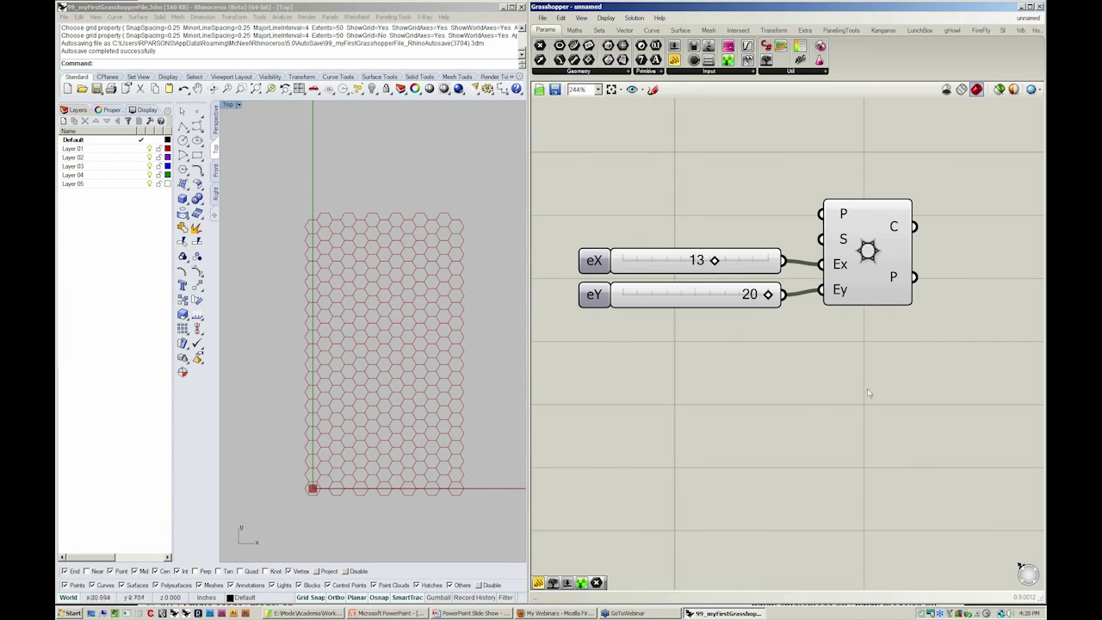
Place a Point Charge field component below the Hexagonal grid component
{"action": "right_click_drag", "start_coordinate": [867, 393], "coordinate": [810, 398]}
{"action": "scroll", "coordinate": [810, 399], "scroll_direction": "down", "scroll_amount": 3}
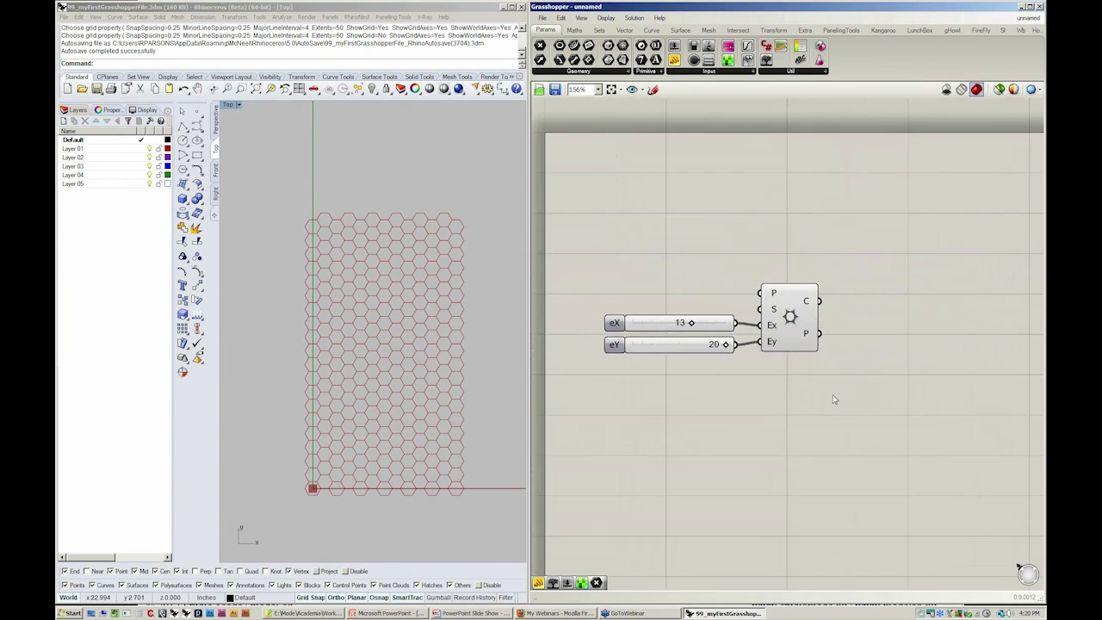
{"action": "left_click", "coordinate": [633, 30]}
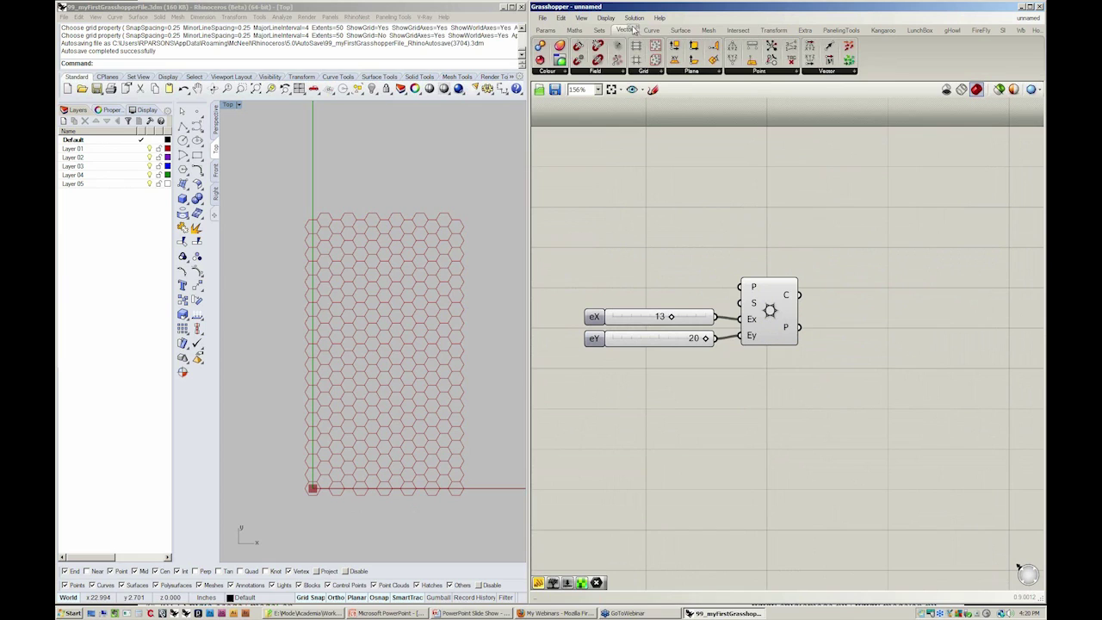
{"action": "left_click", "coordinate": [624, 72]}
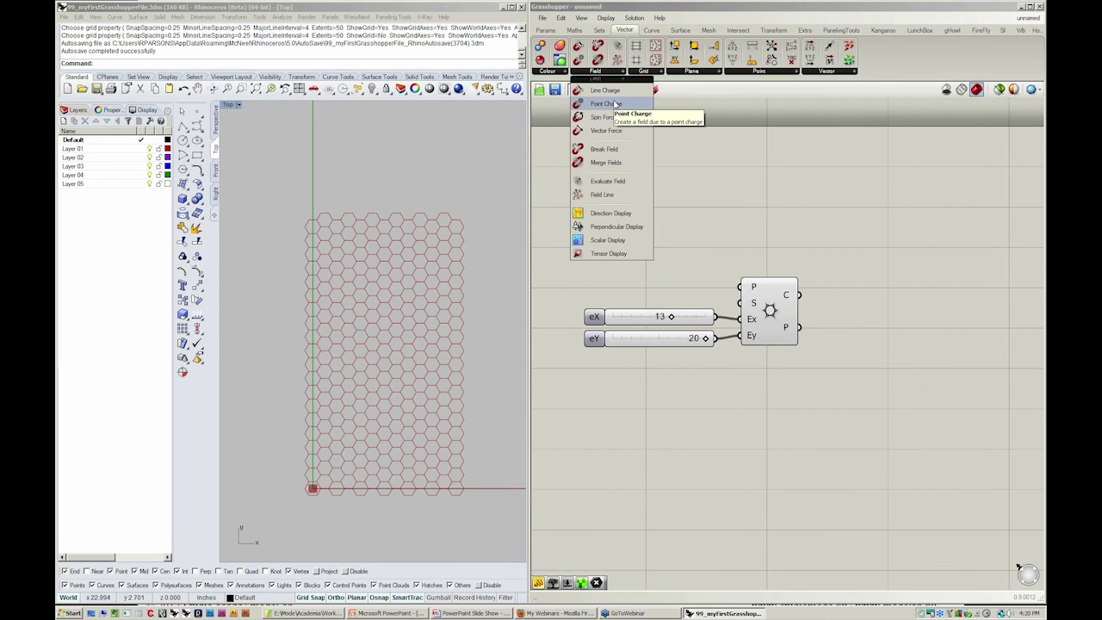
{"action": "left_click", "coordinate": [616, 104]}
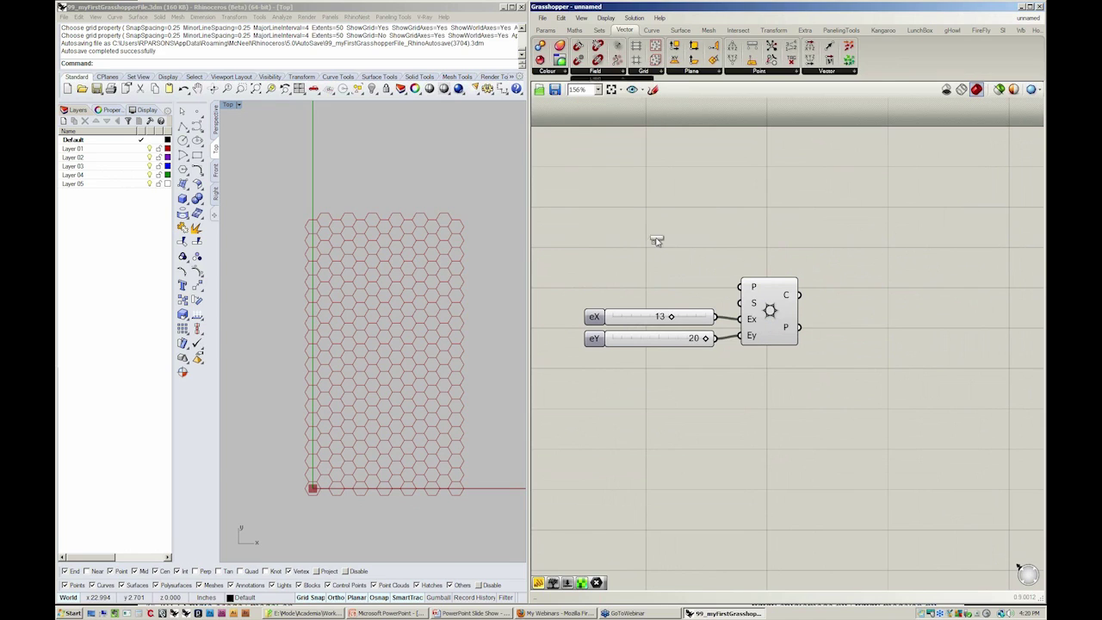
{"action": "left_click", "coordinate": [773, 423]}
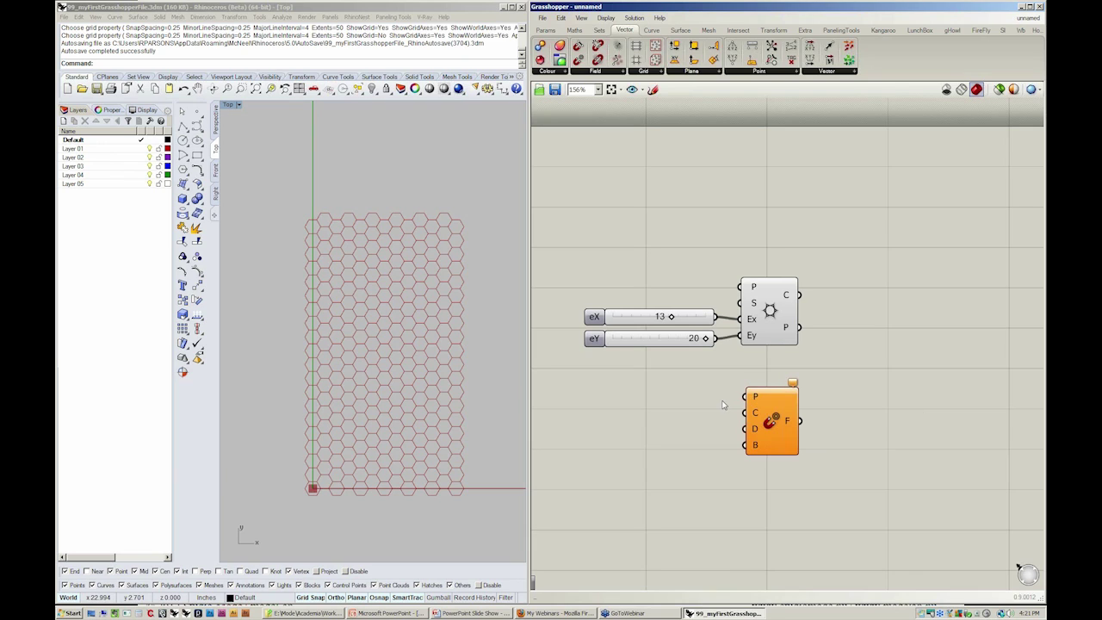
Switch to Rhino and place five point objects scattered inside the hexagonal grid in the Top view
{"action": "right_click", "coordinate": [196, 113]}
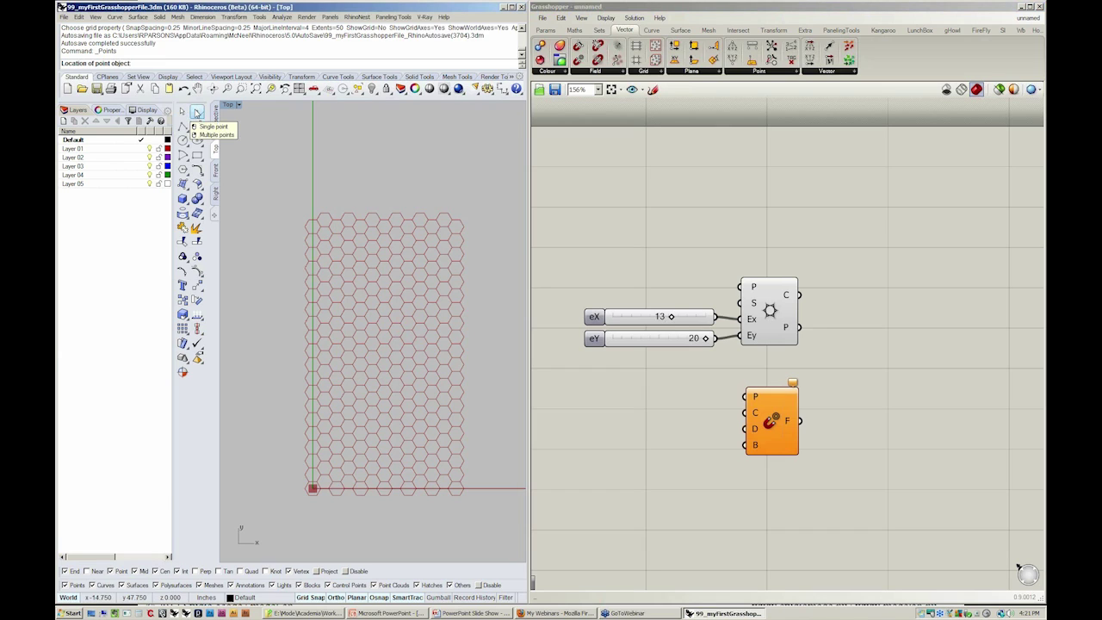
{"action": "left_click", "coordinate": [421, 298]}
{"action": "left_click", "coordinate": [351, 321]}
{"action": "left_click", "coordinate": [345, 425]}
{"action": "left_click", "coordinate": [413, 398]}
{"action": "key", "text": "Return"}
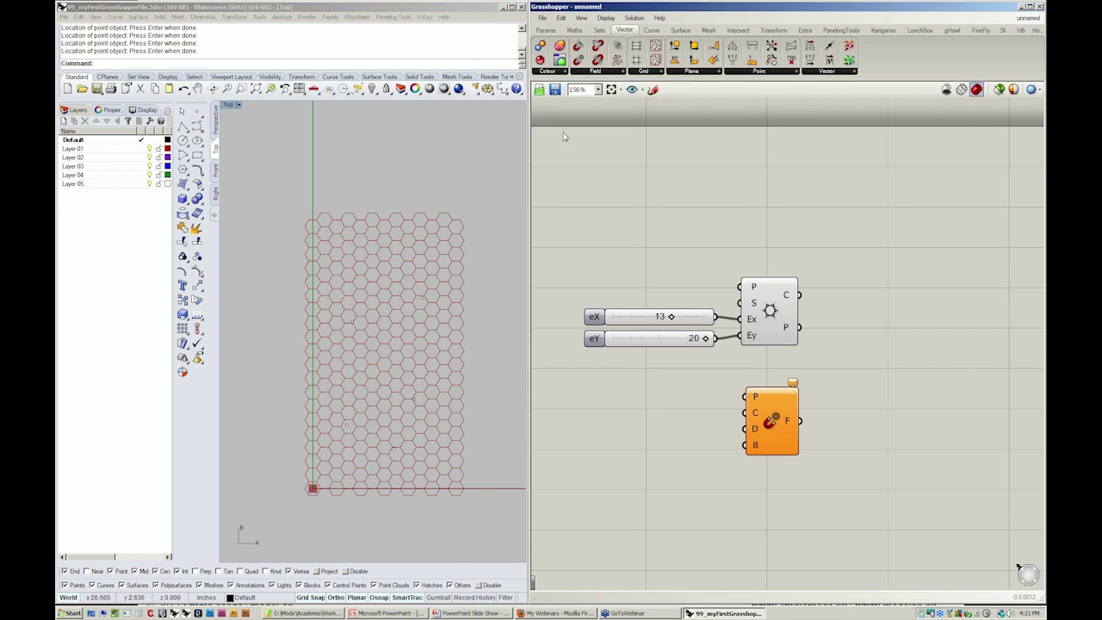
Add a Point parameter to the Grasshopper canvas beside the Point Charge component, on its input side
{"action": "left_click", "coordinate": [545, 30]}
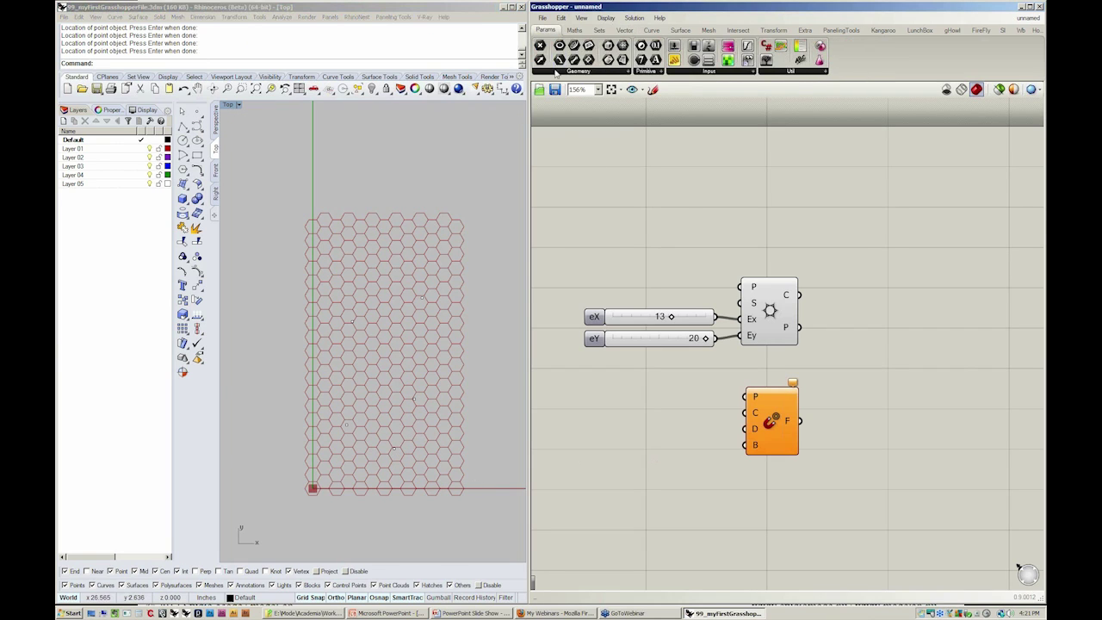
{"action": "left_click", "coordinate": [558, 71]}
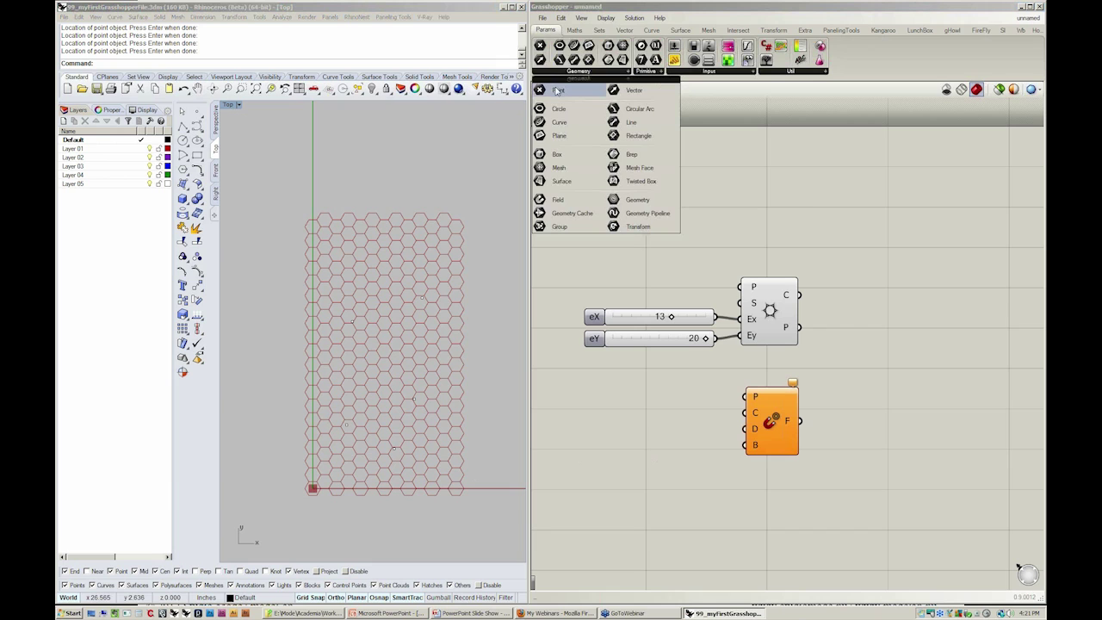
{"action": "left_click", "coordinate": [559, 91]}
{"action": "left_click", "coordinate": [641, 398]}
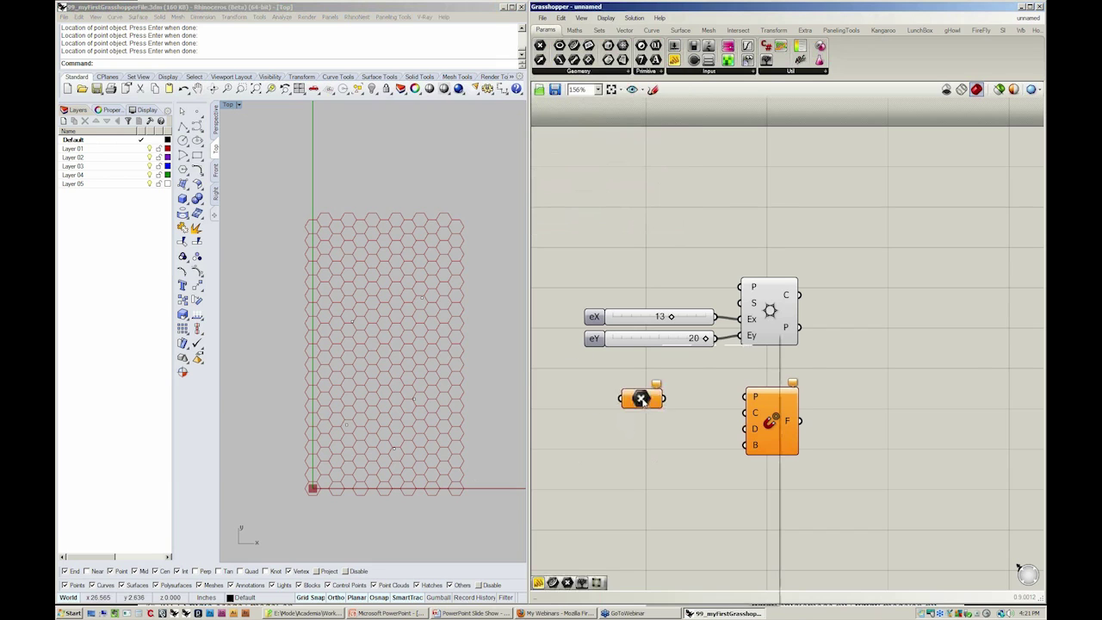
Reference all five Rhino points in the Point parameter as multiple points
{"action": "right_click", "coordinate": [641, 398]}
{"action": "left_click", "coordinate": [687, 513]}
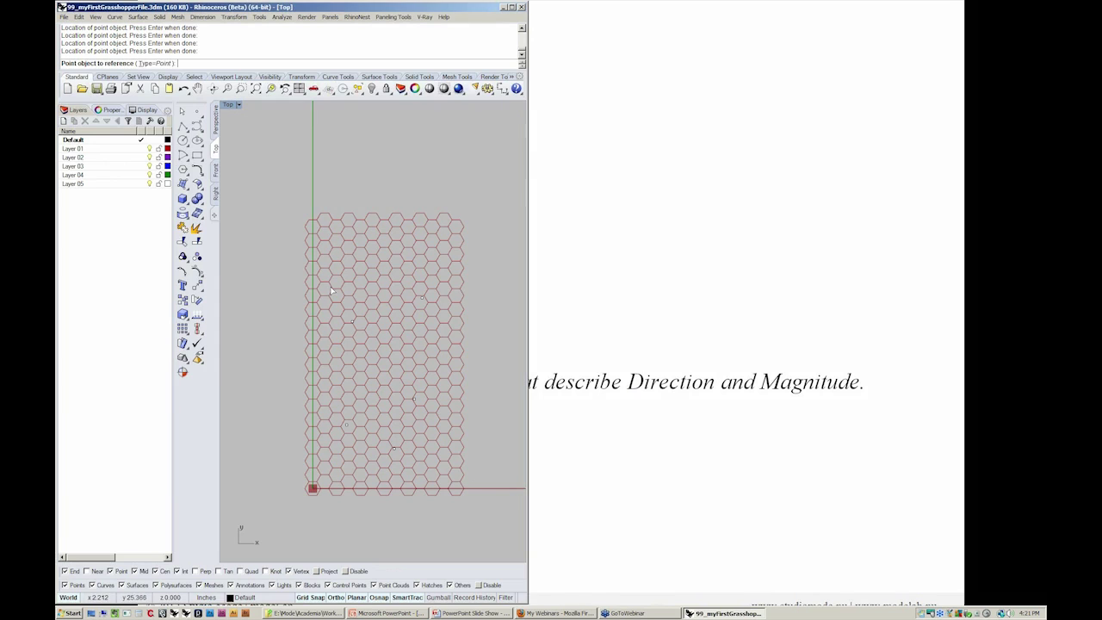
{"action": "left_click_drag", "start_coordinate": [325, 271], "coordinate": [446, 469]}
{"action": "key", "text": "Return"}
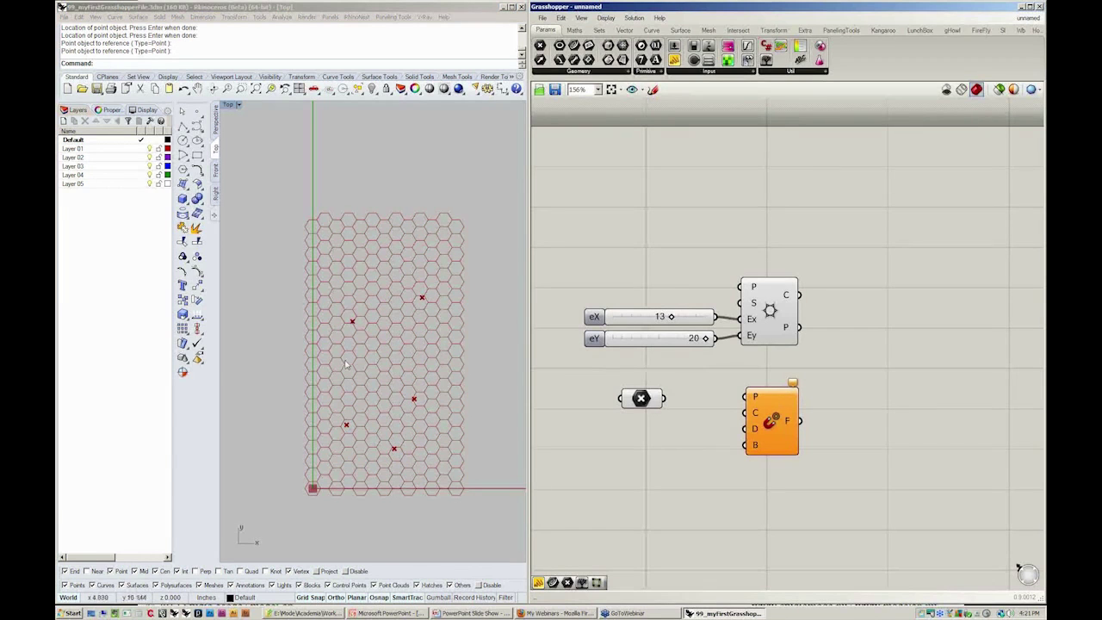
Line up the Point parameter and connect it to the Point Charge component's P input
{"action": "left_click", "coordinate": [647, 400]}
{"action": "left_click_drag", "start_coordinate": [645, 401], "coordinate": [642, 397]}
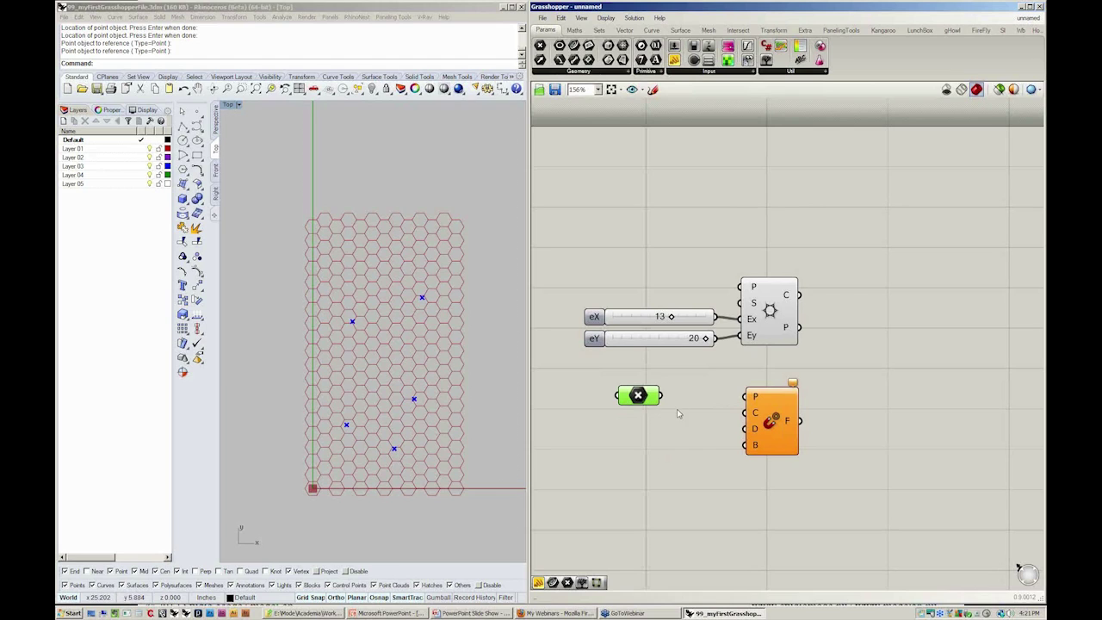
{"action": "mouse_move", "coordinate": [650, 409]}
{"action": "left_click_drag", "start_coordinate": [663, 398], "coordinate": [746, 397]}
{"action": "left_click", "coordinate": [773, 437]}
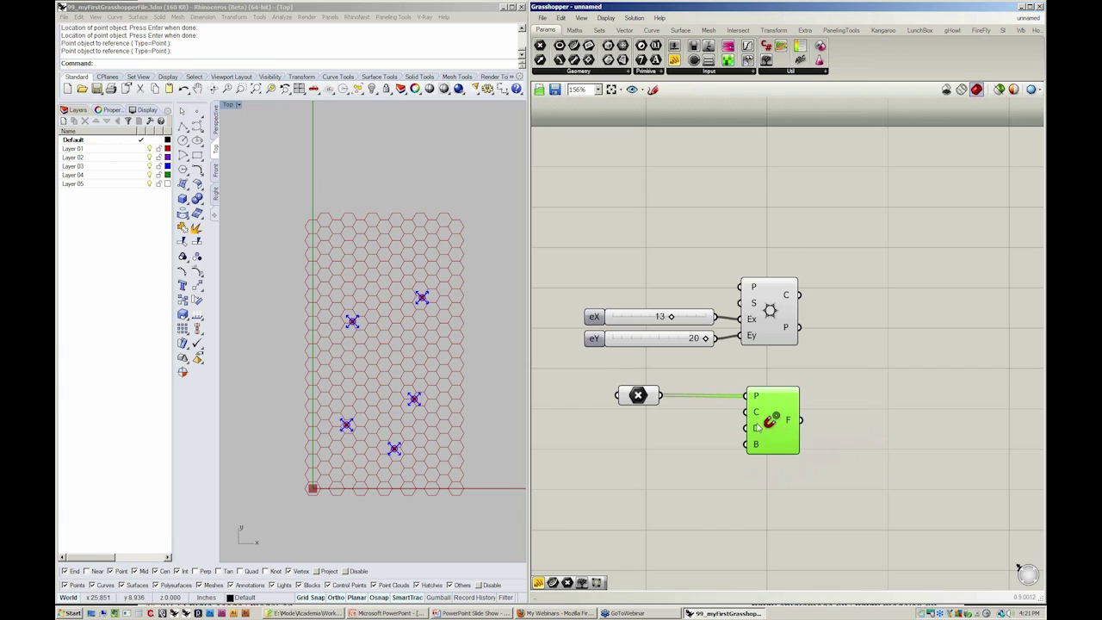
Align the hexagonal grid component and the Point Charge component on their vertical centre line
{"action": "left_click", "coordinate": [716, 482]}
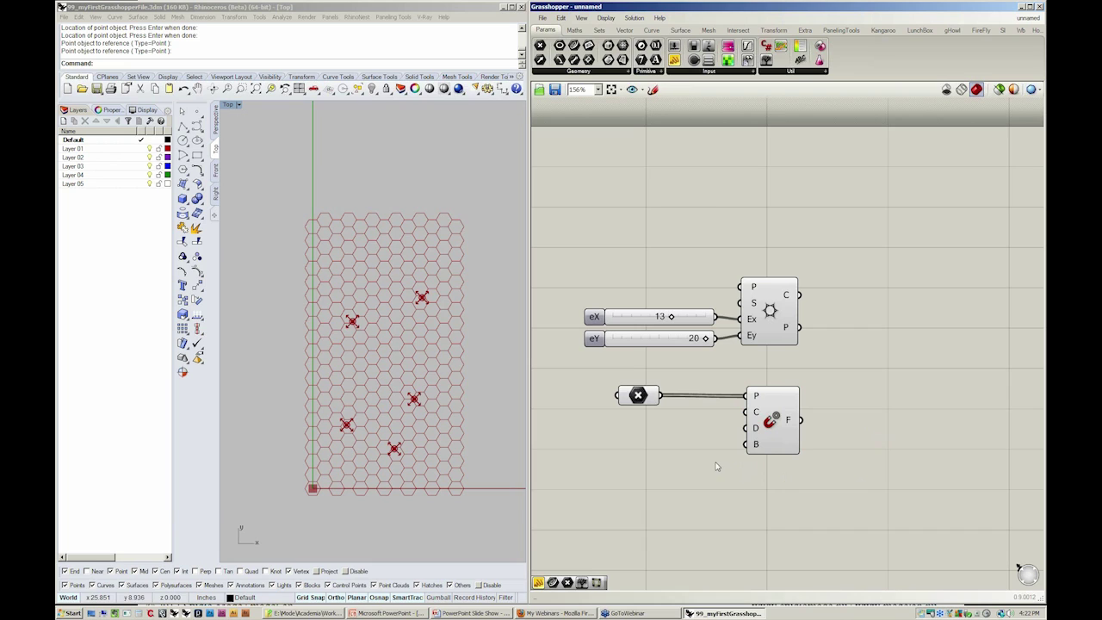
{"action": "right_click_drag", "start_coordinate": [932, 344], "coordinate": [914, 329]}
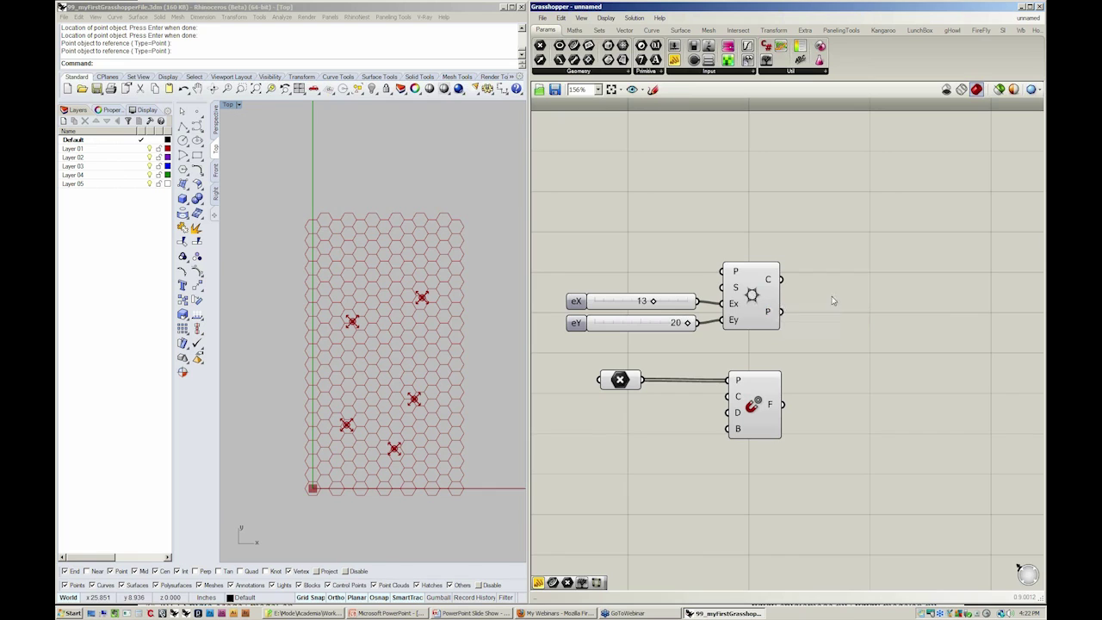
{"action": "right_click_drag", "start_coordinate": [826, 263], "coordinate": [814, 283]}
{"action": "left_click_drag", "start_coordinate": [797, 239], "coordinate": [743, 467]}
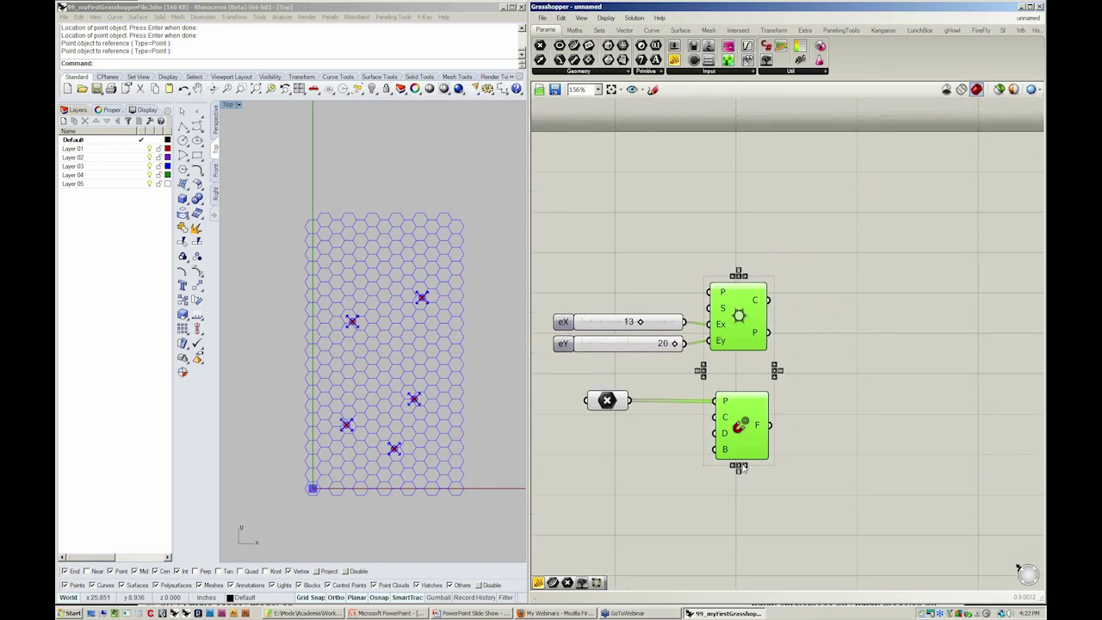
{"action": "left_click", "coordinate": [738, 470]}
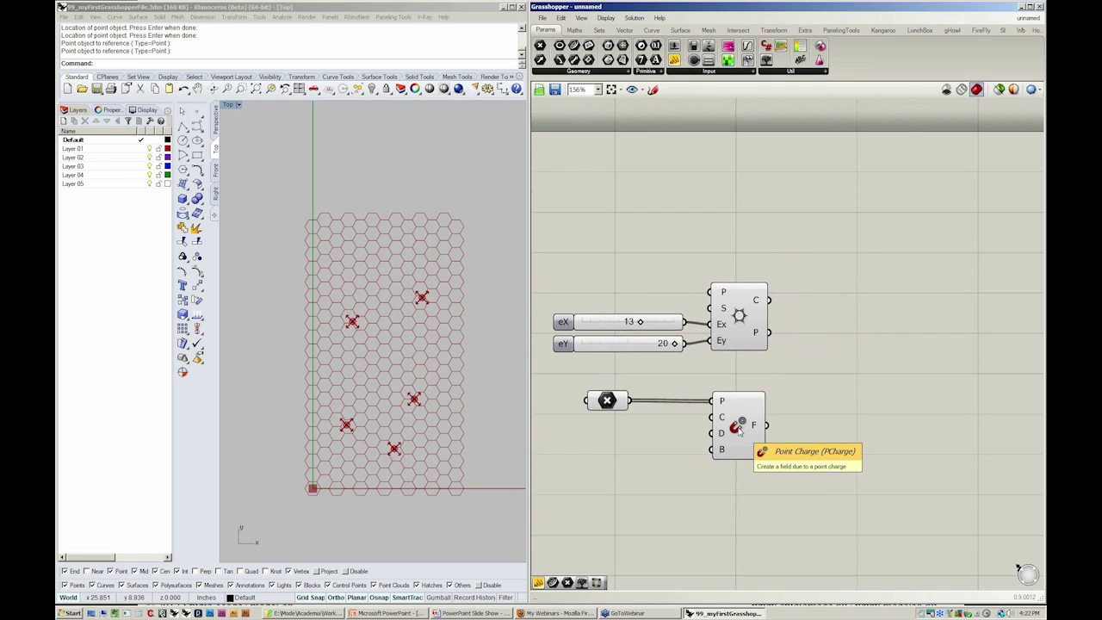
{"action": "right_click_drag", "start_coordinate": [836, 423], "coordinate": [826, 426]}
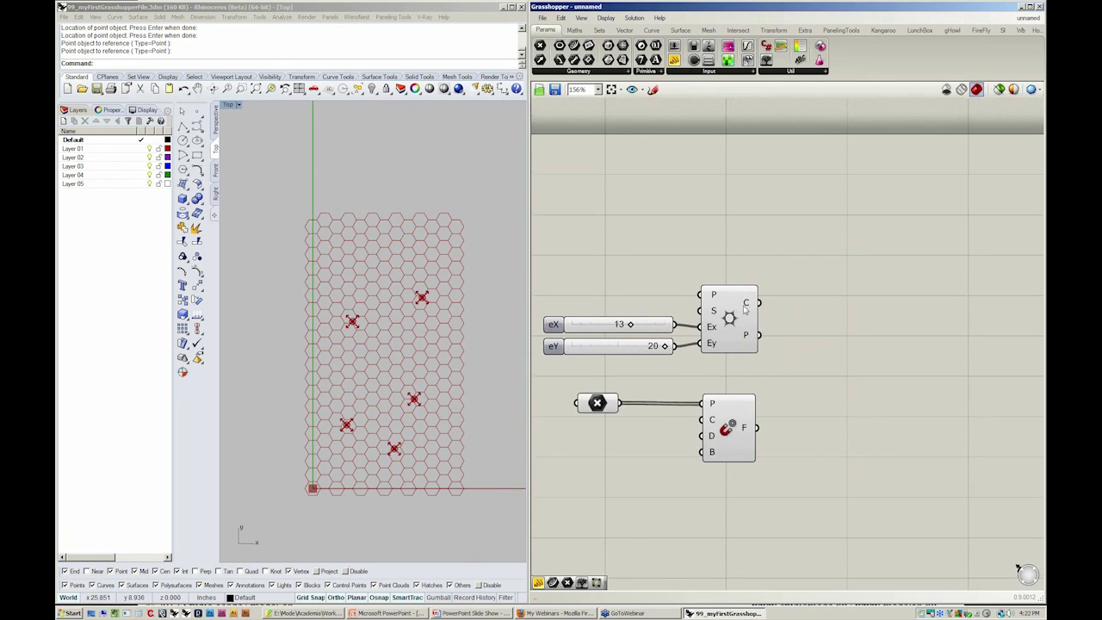
Add a Polygon Center component beyond the hexagonal grid and connect the grid's C output to its P input
{"action": "mouse_move", "coordinate": [748, 304]}
{"action": "left_click", "coordinate": [652, 30]}
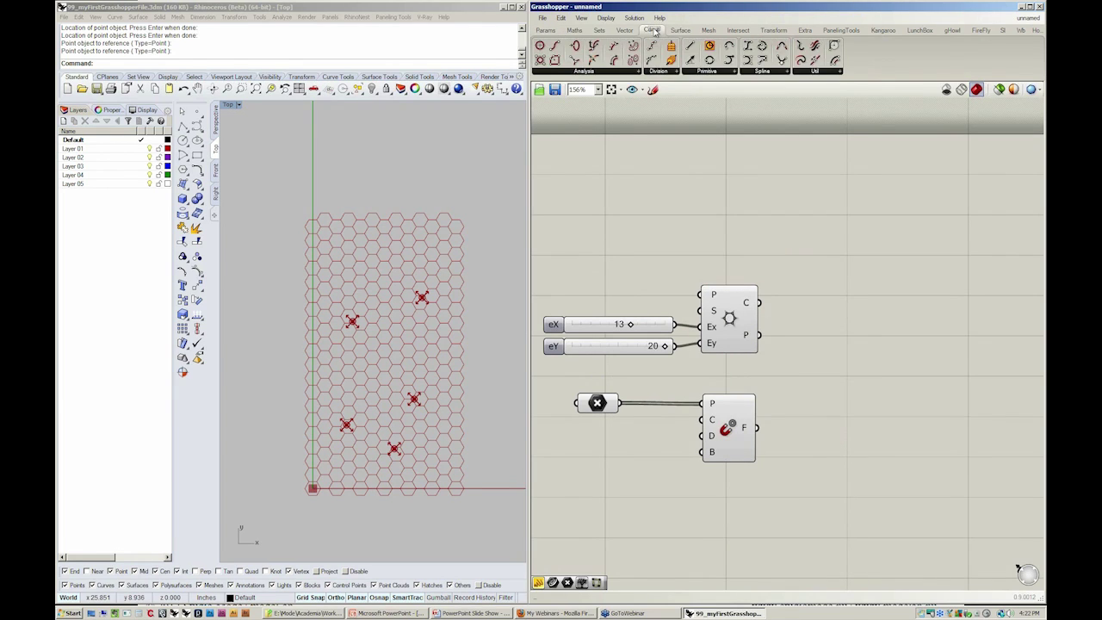
{"action": "left_click", "coordinate": [638, 74]}
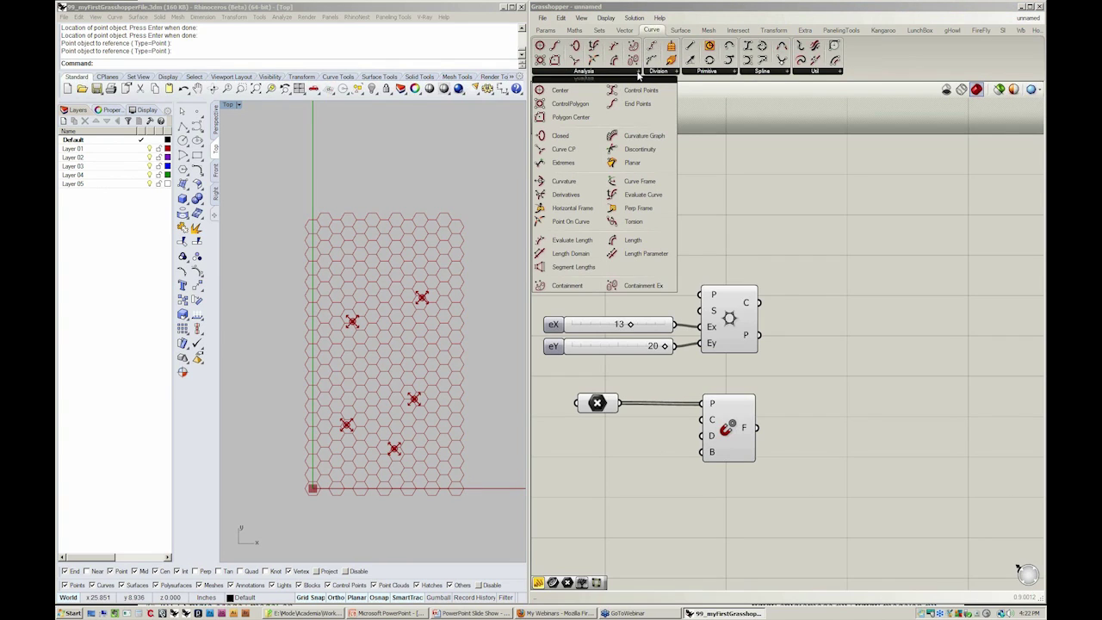
{"action": "left_click", "coordinate": [560, 117]}
{"action": "left_click", "coordinate": [832, 337]}
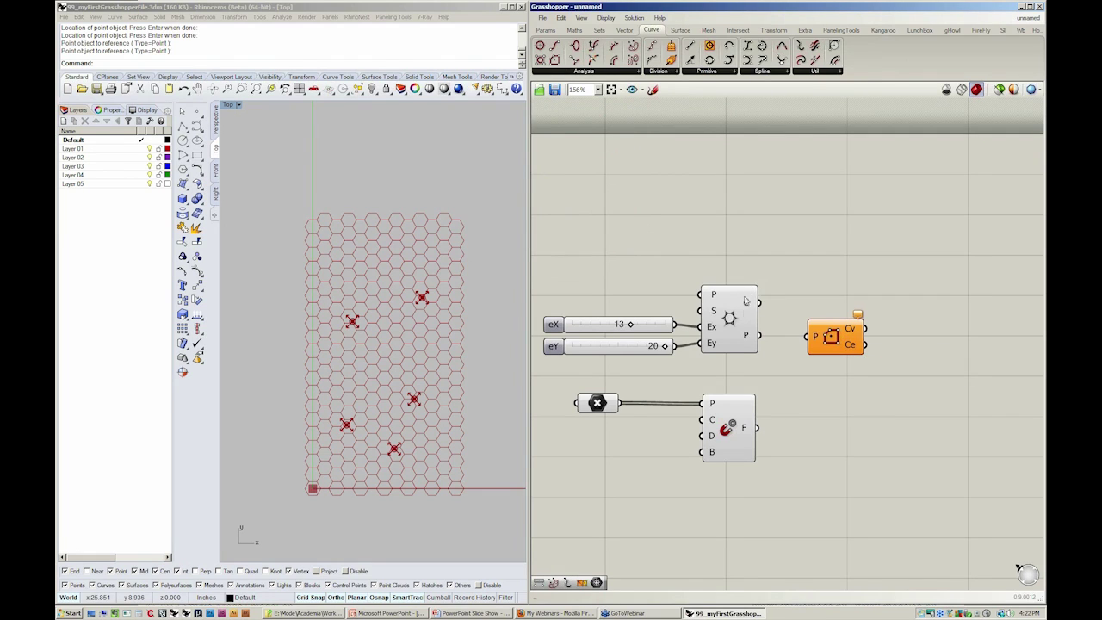
{"action": "left_click_drag", "start_coordinate": [757, 303], "coordinate": [810, 336]}
{"action": "right_click_drag", "start_coordinate": [827, 353], "coordinate": [801, 340]}
{"action": "left_click_drag", "start_coordinate": [801, 340], "coordinate": [816, 362]}
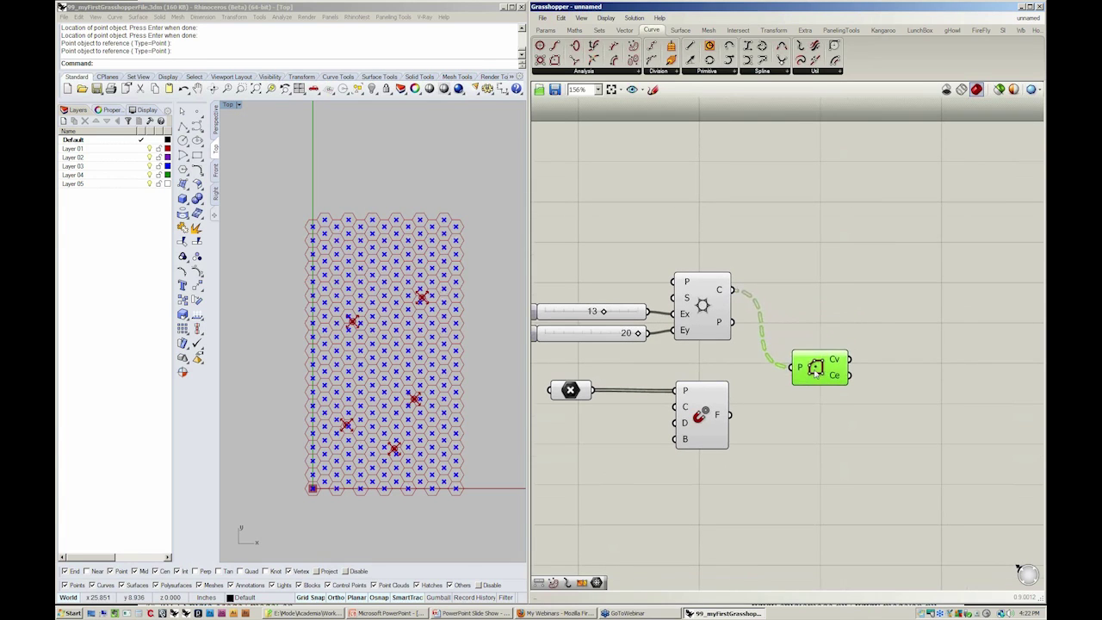
{"action": "left_click", "coordinate": [834, 393]}
Group the Polygon Center component on its own and label the group "Cell Center"
{"action": "right_click_drag", "start_coordinate": [818, 368], "coordinate": [786, 363]}
{"action": "left_click", "coordinate": [785, 362]}
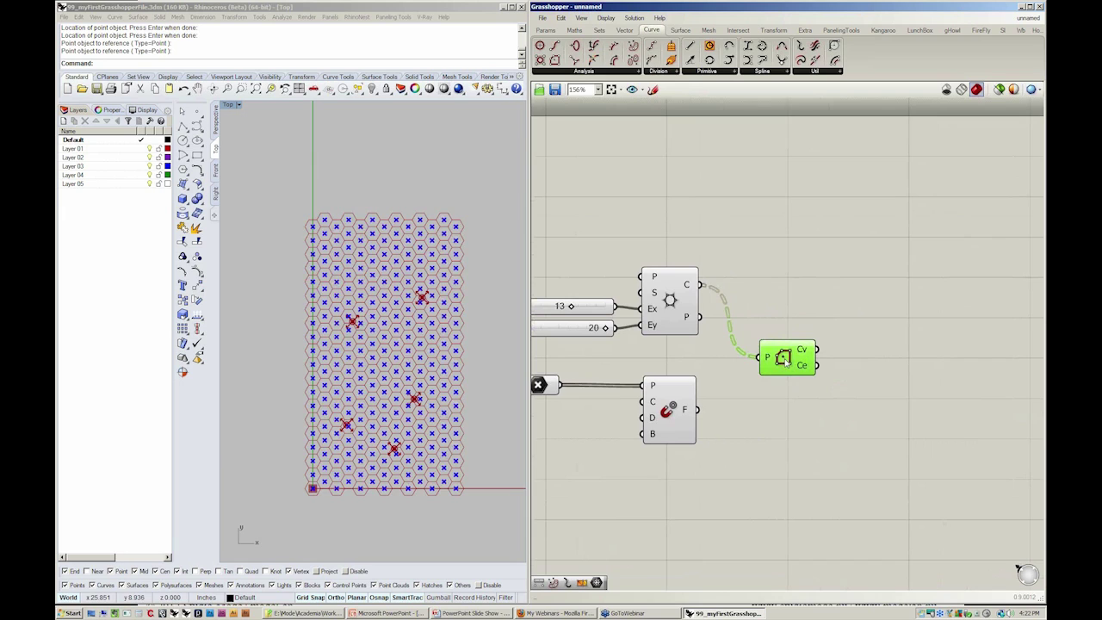
{"action": "right_click", "coordinate": [784, 335]}
{"action": "type", "text": "Cell Center"}
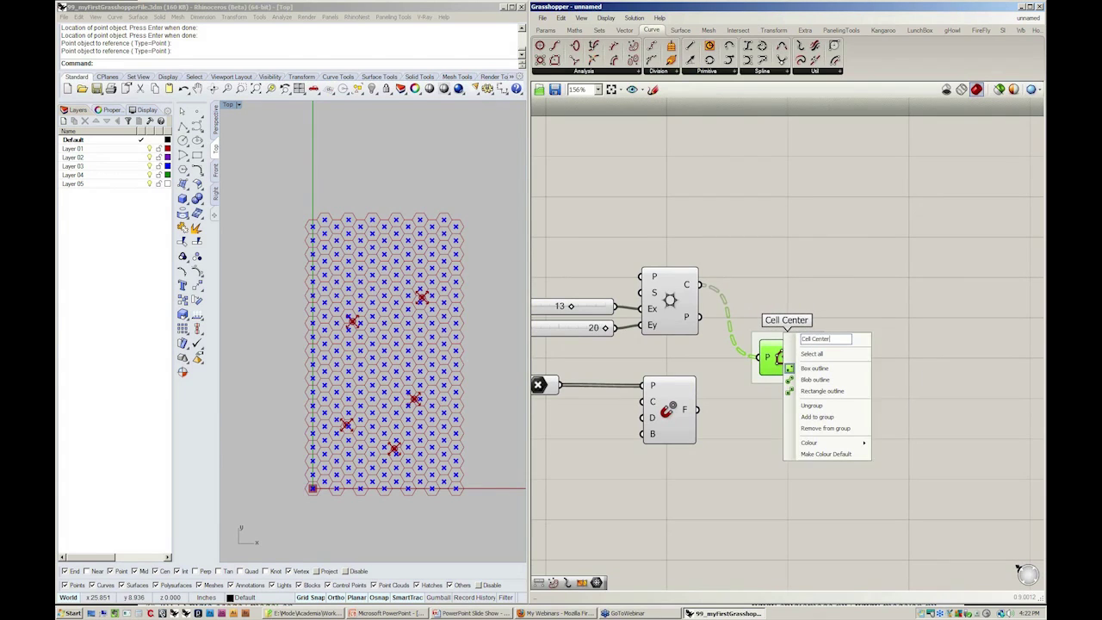
{"action": "key", "text": "Return"}
{"action": "left_click", "coordinate": [807, 463]}
{"action": "right_click_drag", "start_coordinate": [808, 462], "coordinate": [816, 446]}
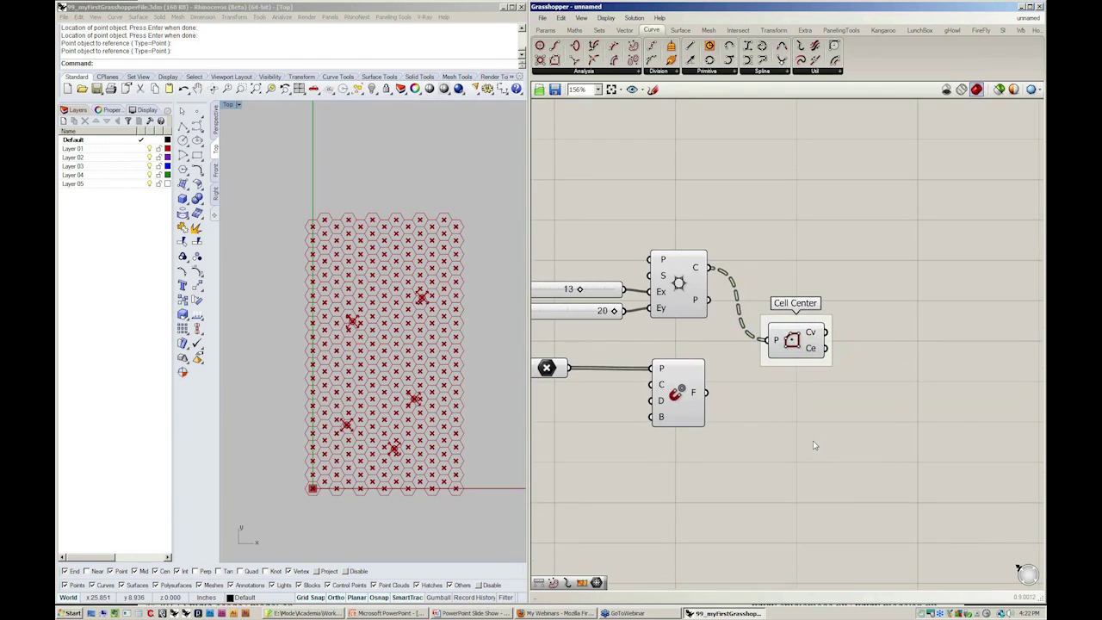
Shift the Point Charge component and its Point parameter slightly farther below the hexagonal grid component
{"action": "left_click_drag", "start_coordinate": [679, 385], "coordinate": [679, 401]}
{"action": "left_click", "coordinate": [755, 444]}
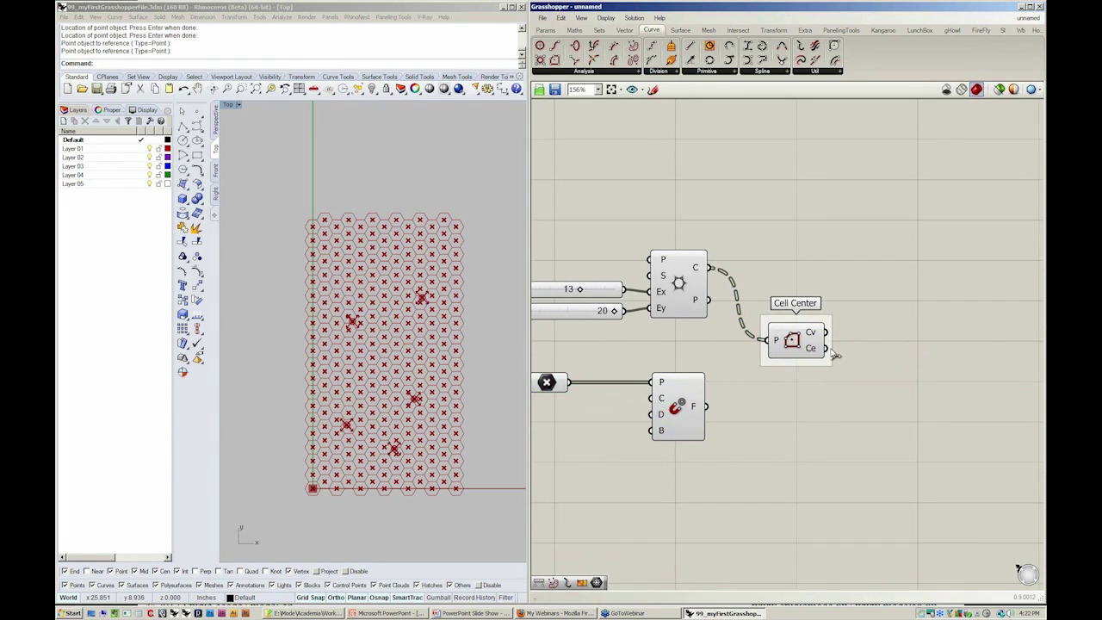
{"action": "right_click_drag", "start_coordinate": [831, 392], "coordinate": [832, 361]}
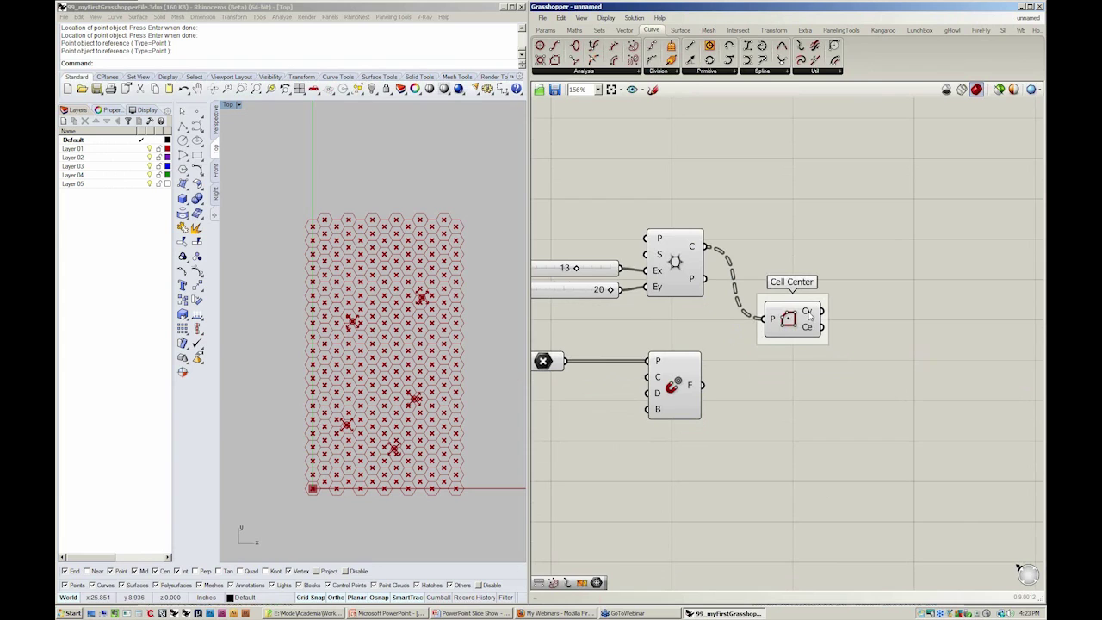
{"action": "mouse_move", "coordinate": [809, 313]}
Inspect the grid's base plane at the Rhino origin and set Grasshopper's preview plane radius to 0.5
{"action": "right_click_drag", "start_coordinate": [844, 423], "coordinate": [901, 419]}
{"action": "right_click_drag", "start_coordinate": [330, 495], "coordinate": [320, 454]}
{"action": "scroll", "coordinate": [320, 454], "scroll_direction": "up", "scroll_amount": 10}
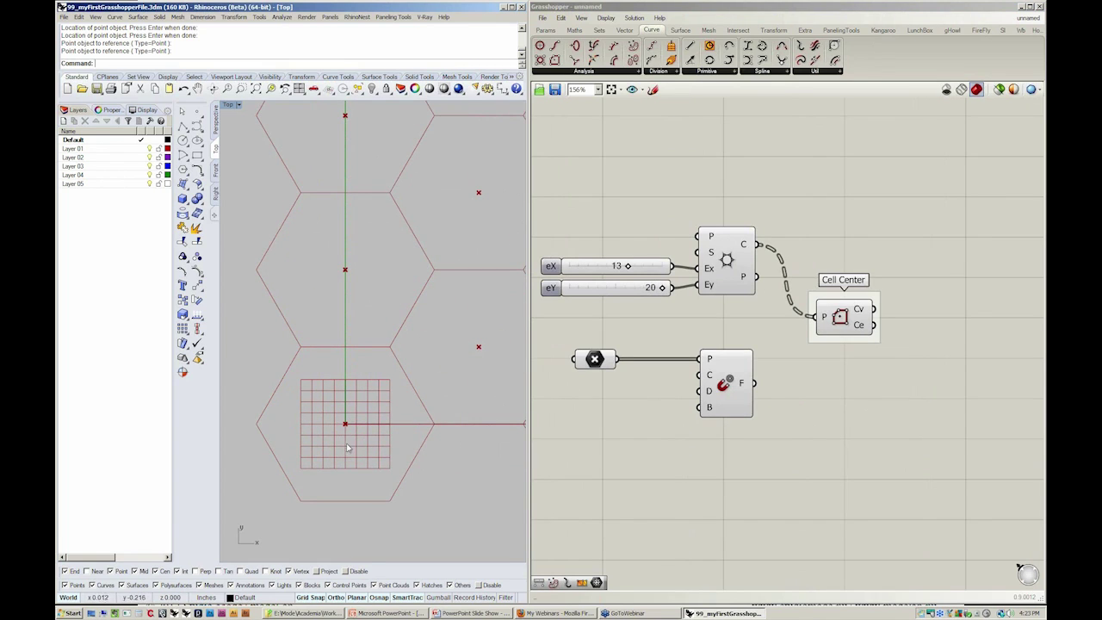
{"action": "scroll", "coordinate": [354, 423], "scroll_direction": "down", "scroll_amount": 10}
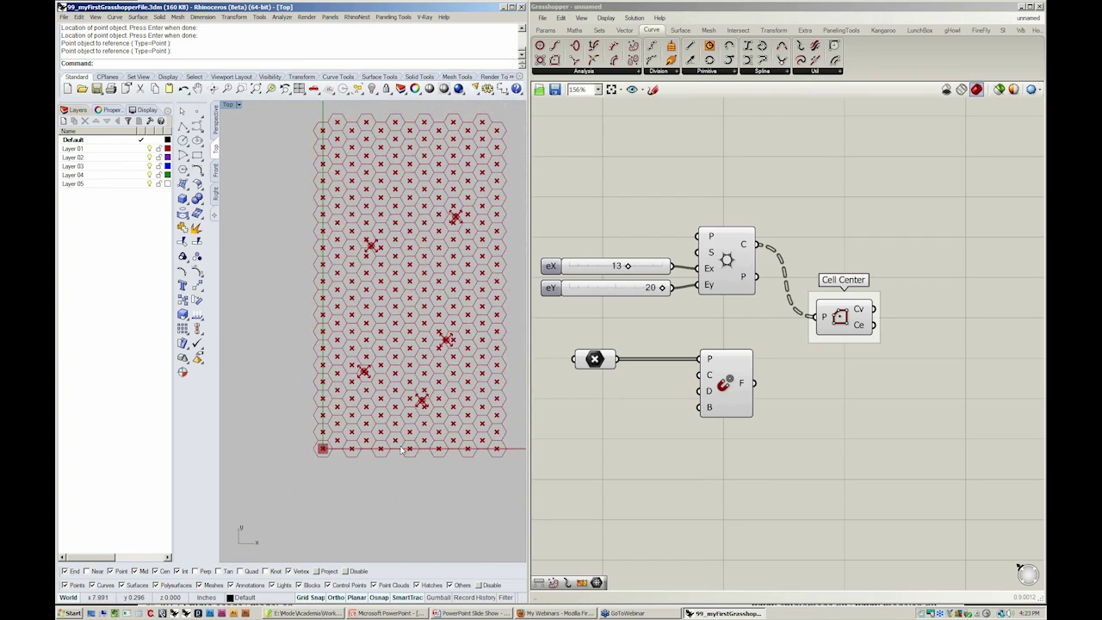
{"action": "right_click_drag", "start_coordinate": [373, 464], "coordinate": [357, 472]}
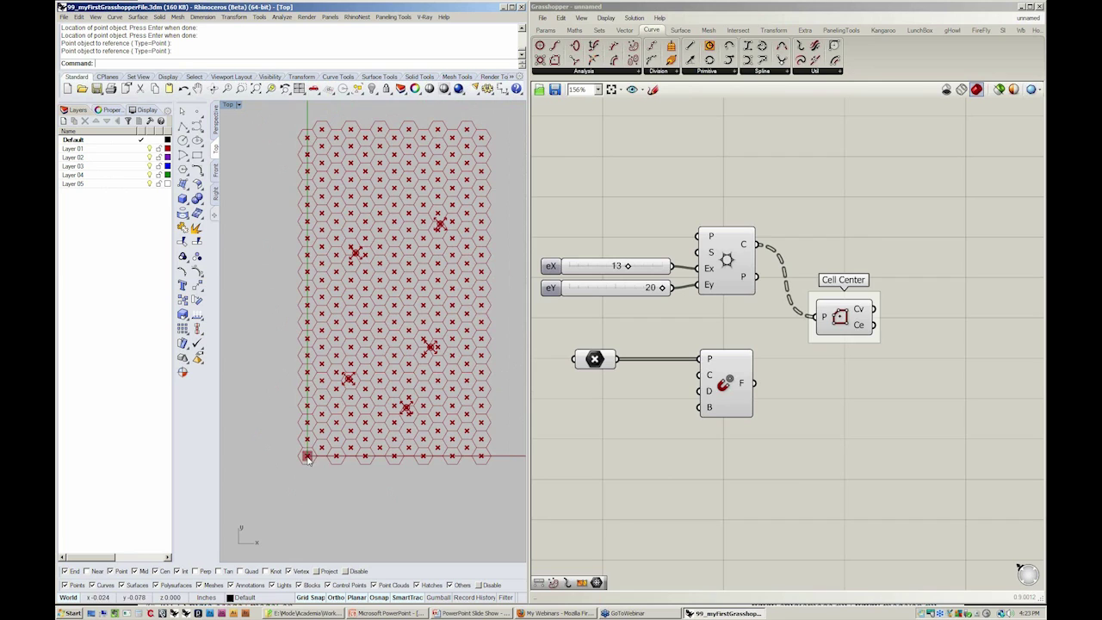
{"action": "left_click", "coordinate": [576, 19]}
{"action": "mouse_move", "coordinate": [606, 19]}
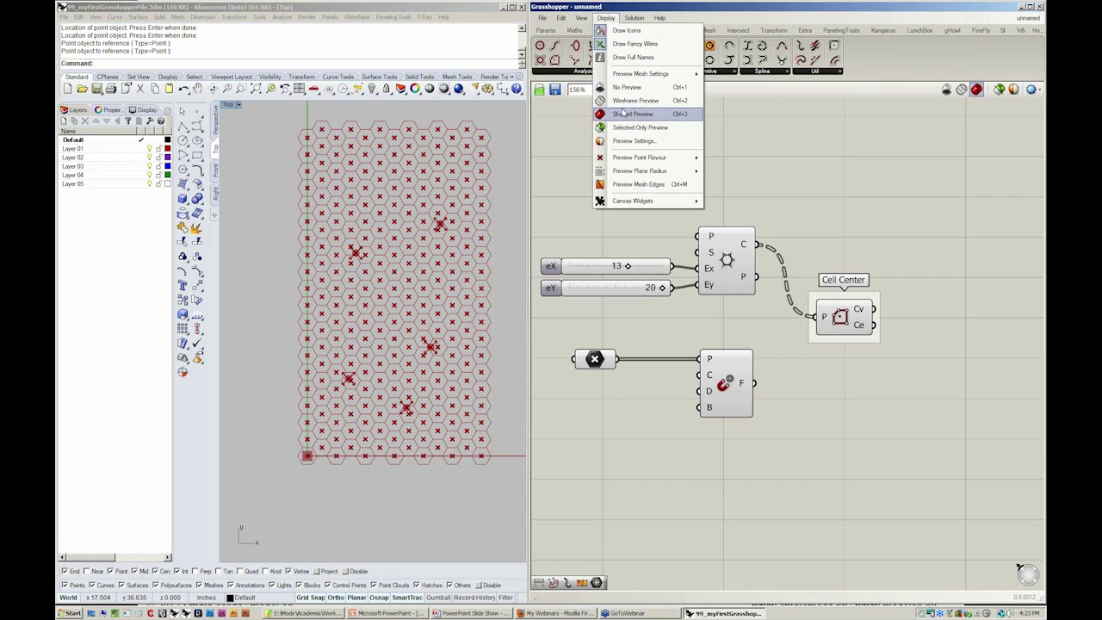
{"action": "mouse_move", "coordinate": [631, 173]}
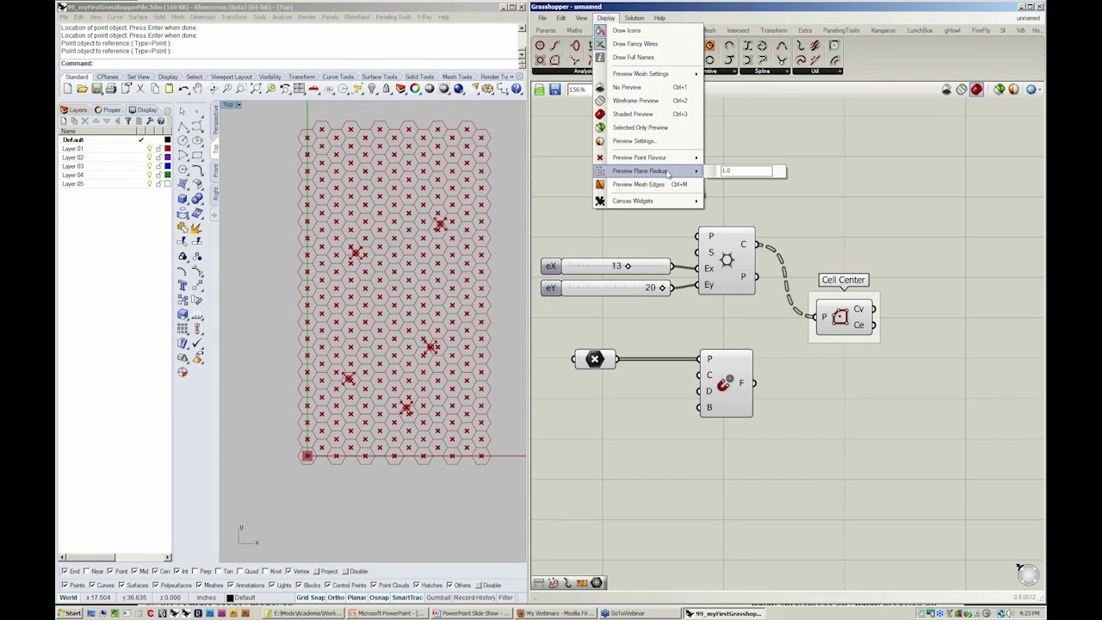
{"action": "left_click", "coordinate": [667, 114]}
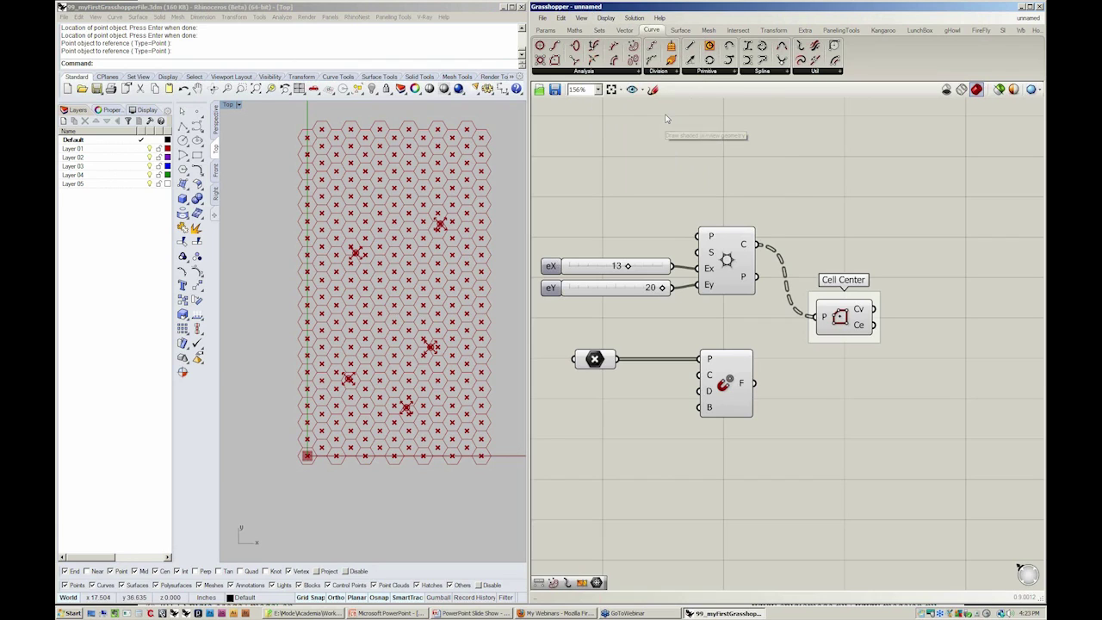
{"action": "left_click", "coordinate": [605, 18]}
{"action": "mouse_move", "coordinate": [681, 171]}
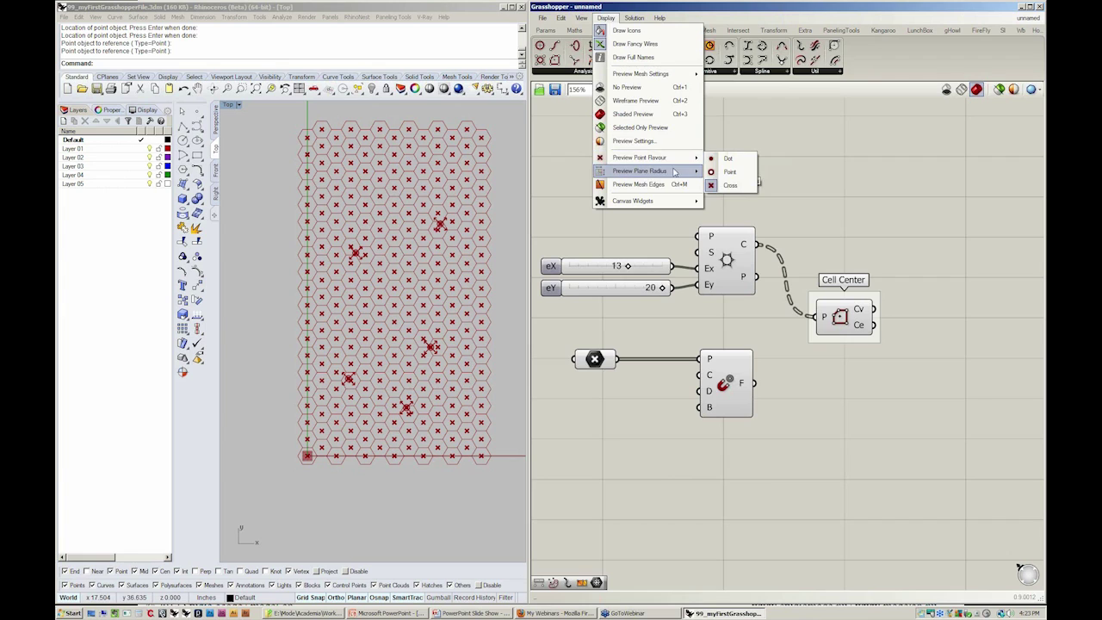
{"action": "key", "text": "BackSpace"}
{"action": "key", "text": "BackSpace"}
{"action": "key", "text": "BackSpace"}
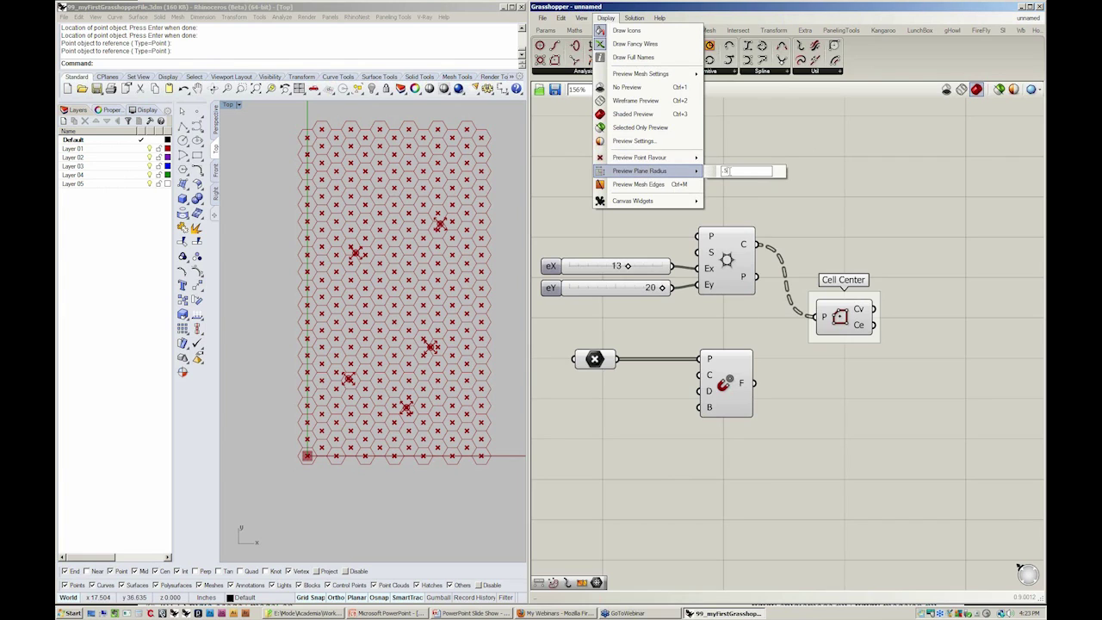
{"action": "type", "text": "0.5"}
{"action": "left_click", "coordinate": [763, 142]}
Add an Evaluate Field component to the canvas, beyond the Cell Center group
{"action": "right_click_drag", "start_coordinate": [919, 378], "coordinate": [855, 383]}
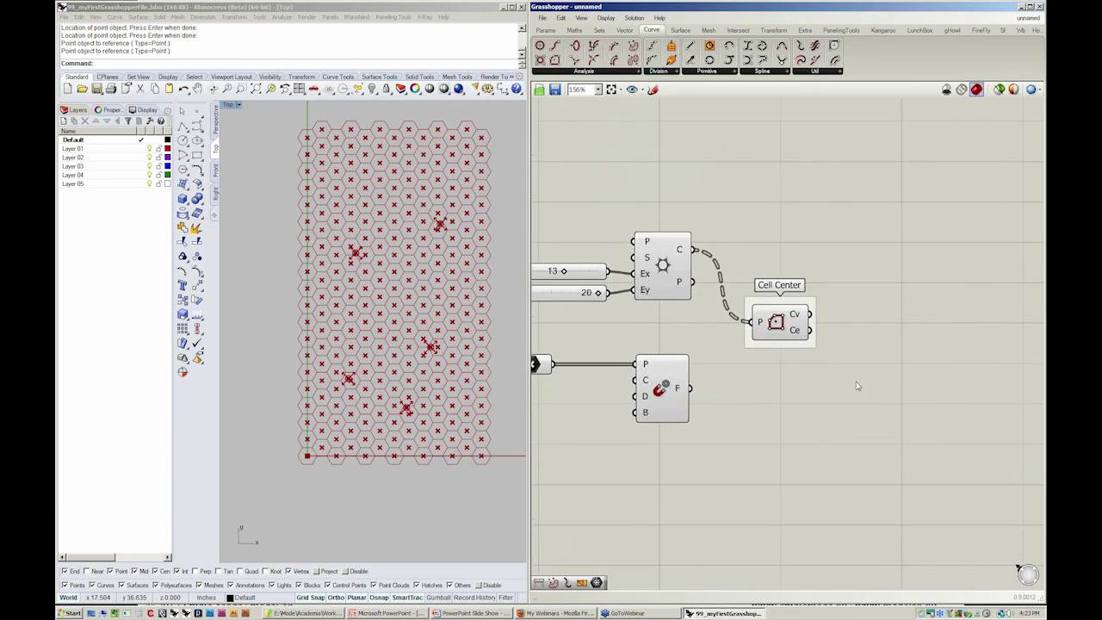
{"action": "left_click", "coordinate": [625, 32]}
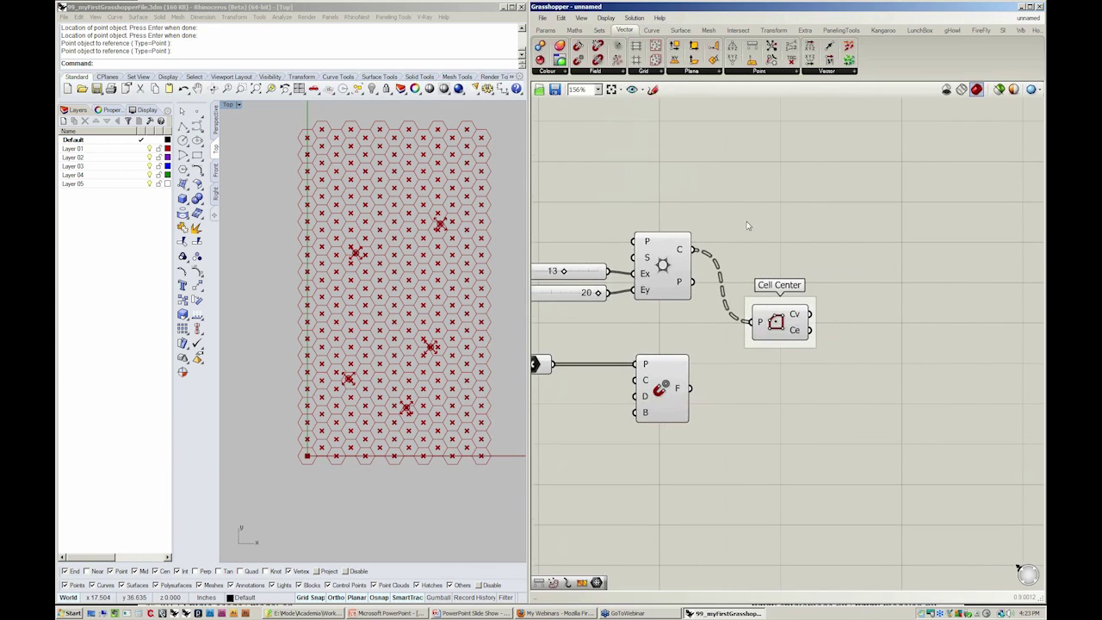
{"action": "left_click", "coordinate": [613, 72]}
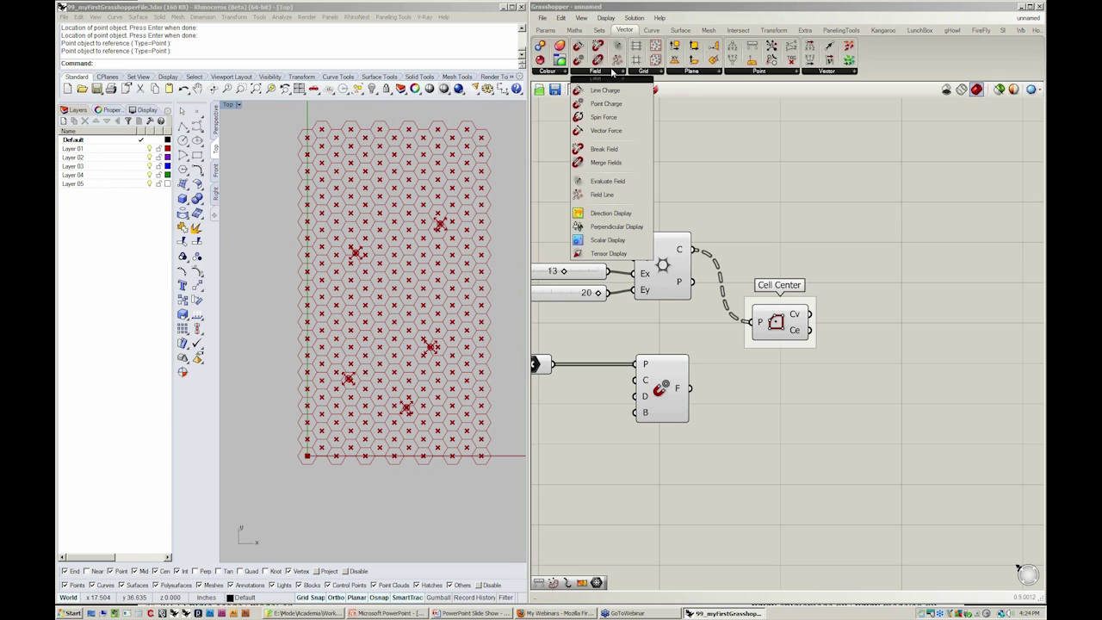
{"action": "left_click", "coordinate": [607, 181]}
{"action": "left_click", "coordinate": [937, 389]}
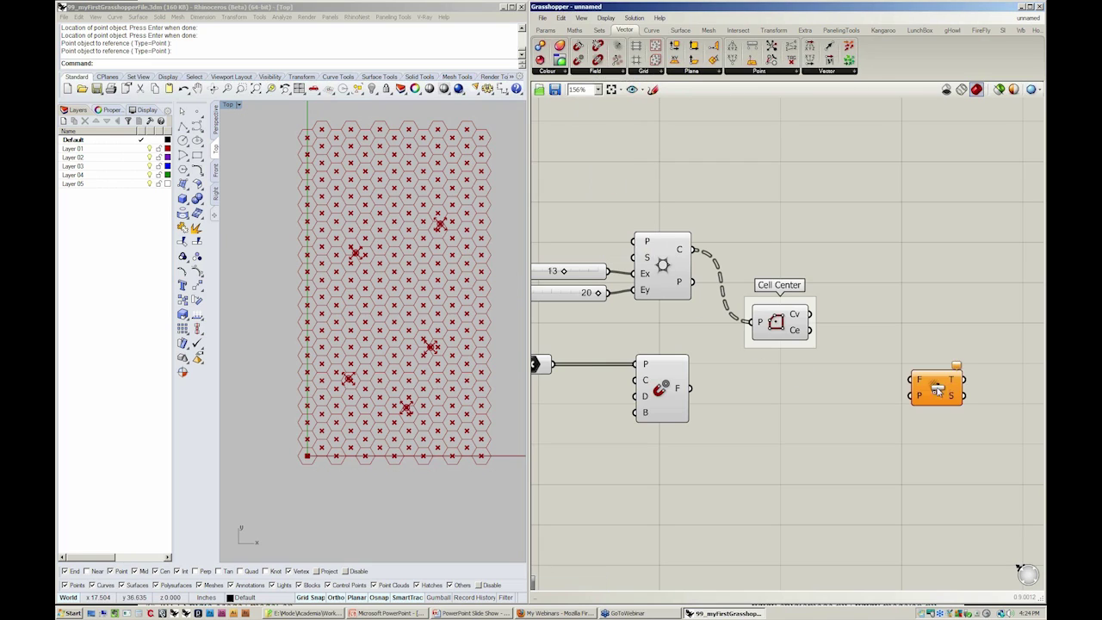
Connect the Cell Center component's Ce output to the Evaluate Field component's P input and adjust the component's position
{"action": "right_click_drag", "start_coordinate": [933, 446], "coordinate": [910, 431]}
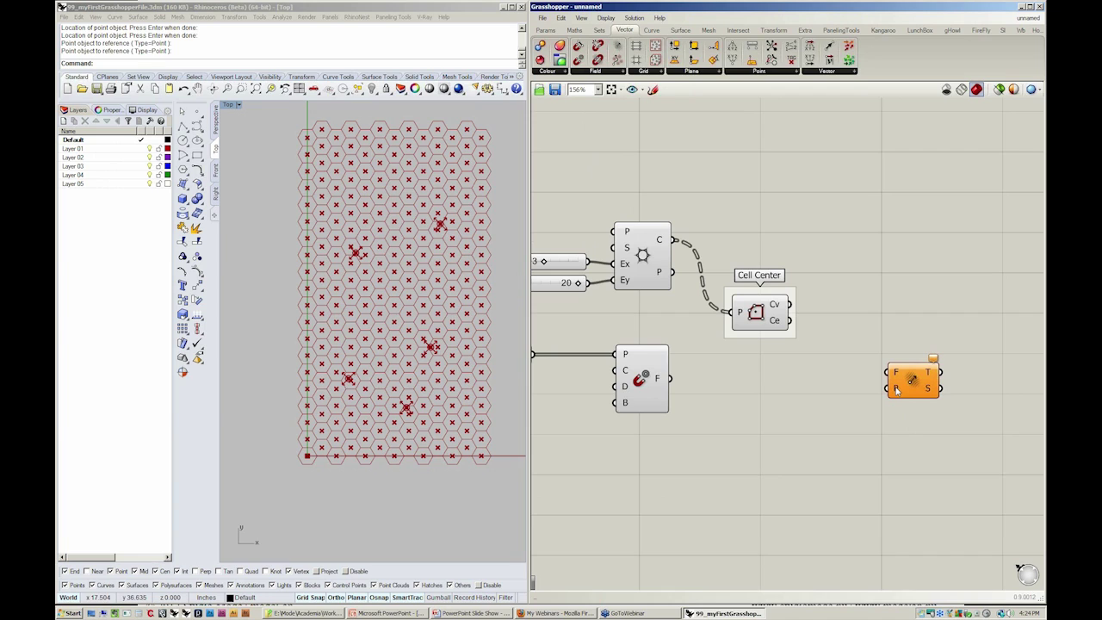
{"action": "mouse_move", "coordinate": [896, 389]}
{"action": "left_click_drag", "start_coordinate": [775, 321], "coordinate": [883, 397]}
{"action": "left_click", "coordinate": [912, 384]}
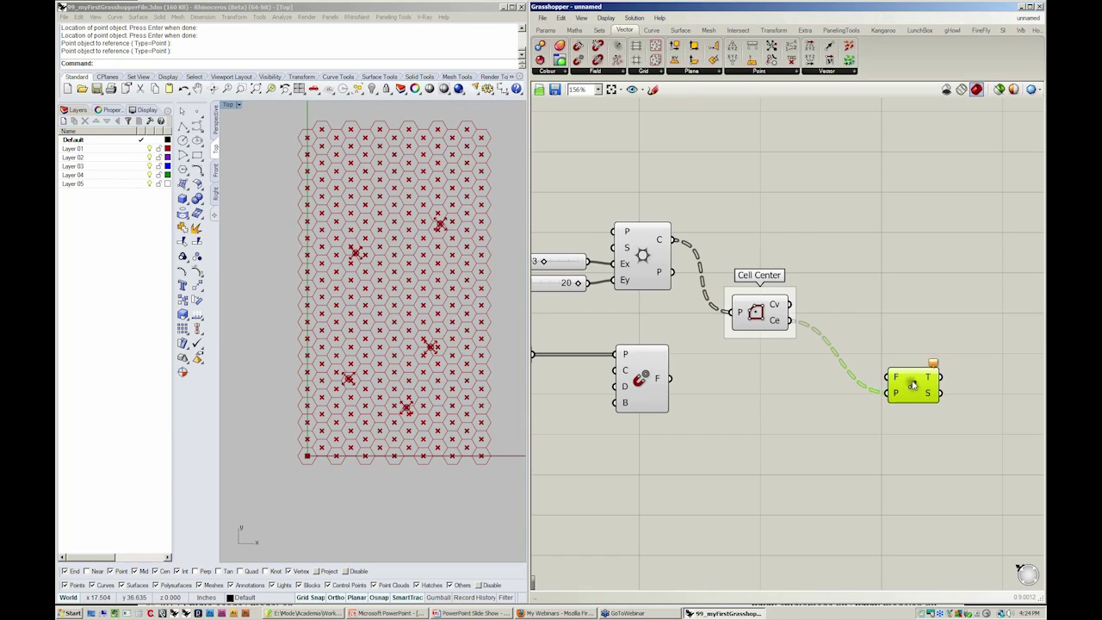
{"action": "left_click", "coordinate": [912, 430]}
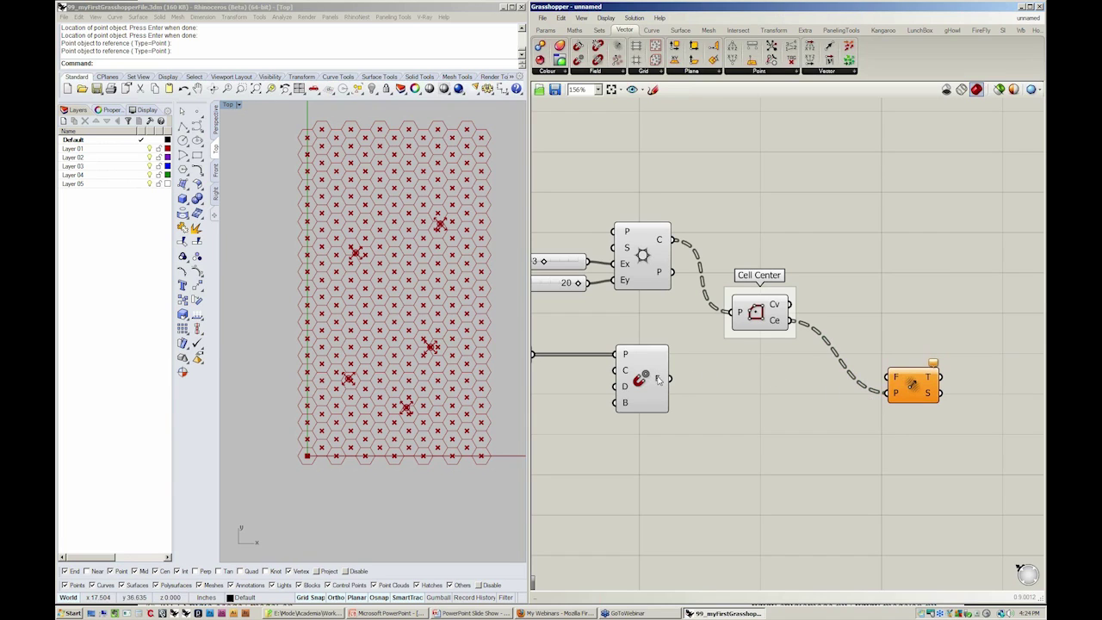
Add a Merge Fields component beside Point Charge and connect the Point Charge F output to its F input
{"action": "mouse_move", "coordinate": [660, 382]}
{"action": "left_click", "coordinate": [636, 72]}
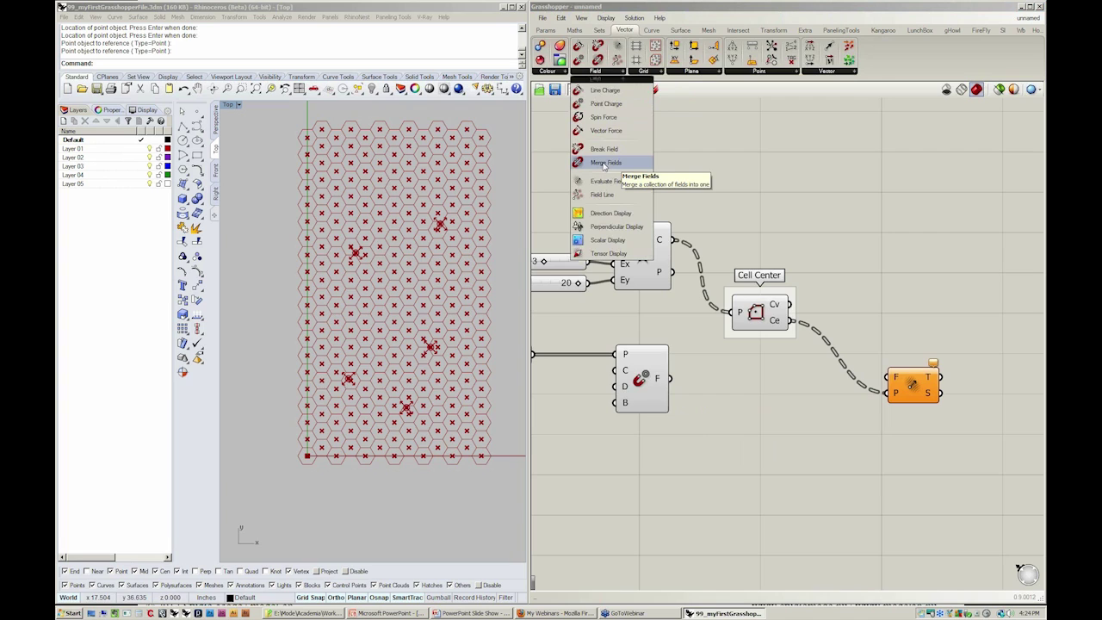
{"action": "left_click_drag", "start_coordinate": [605, 162], "coordinate": [763, 383]}
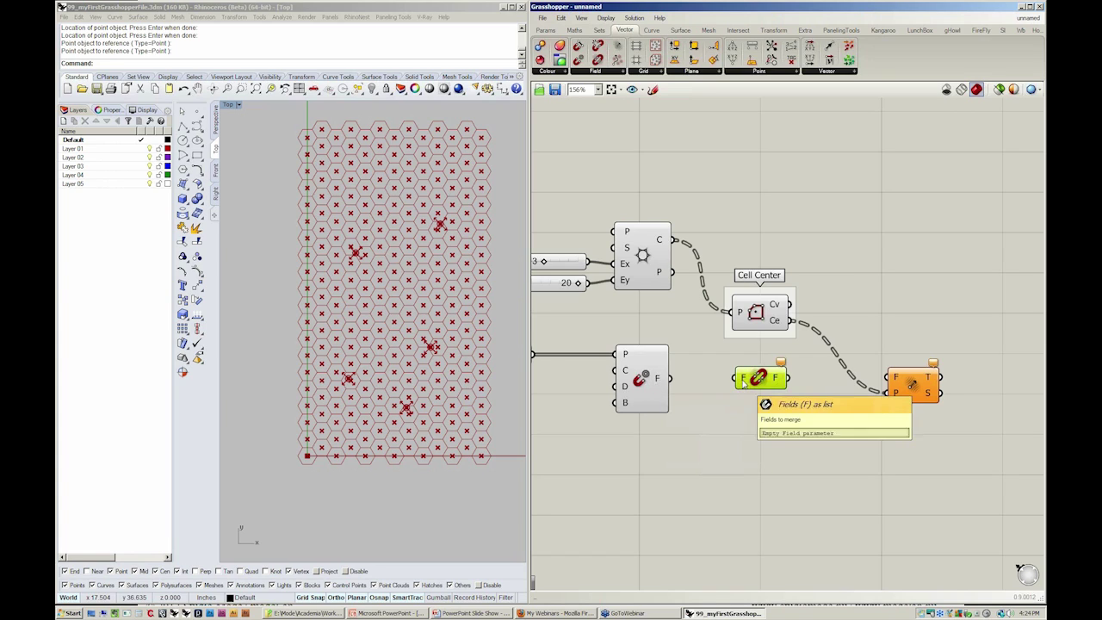
{"action": "left_click_drag", "start_coordinate": [670, 378], "coordinate": [740, 378]}
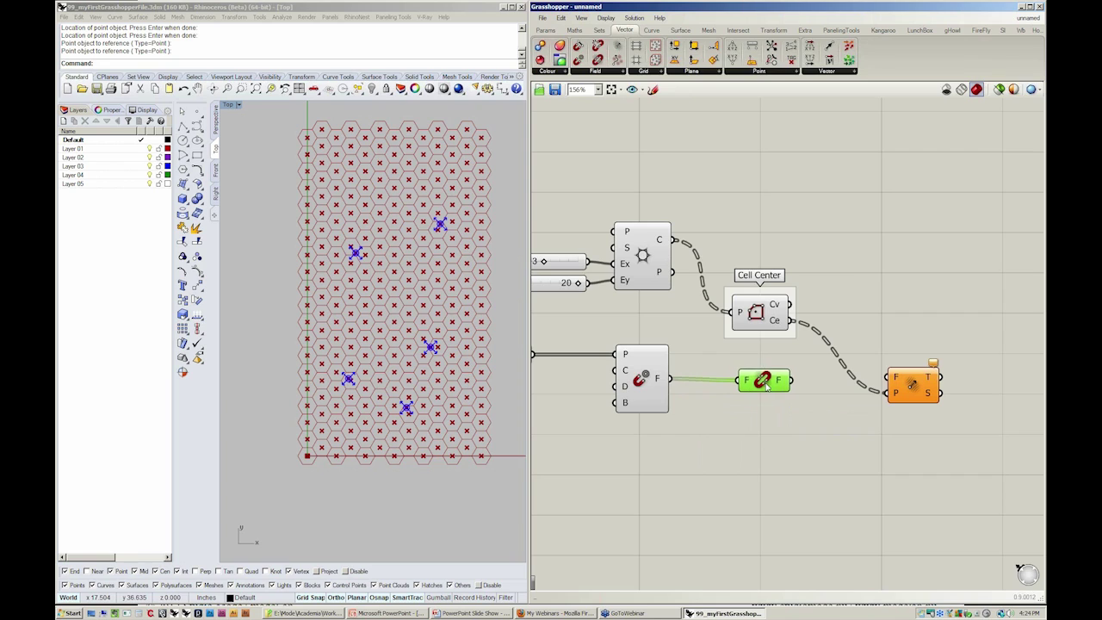
{"action": "left_click", "coordinate": [789, 425]}
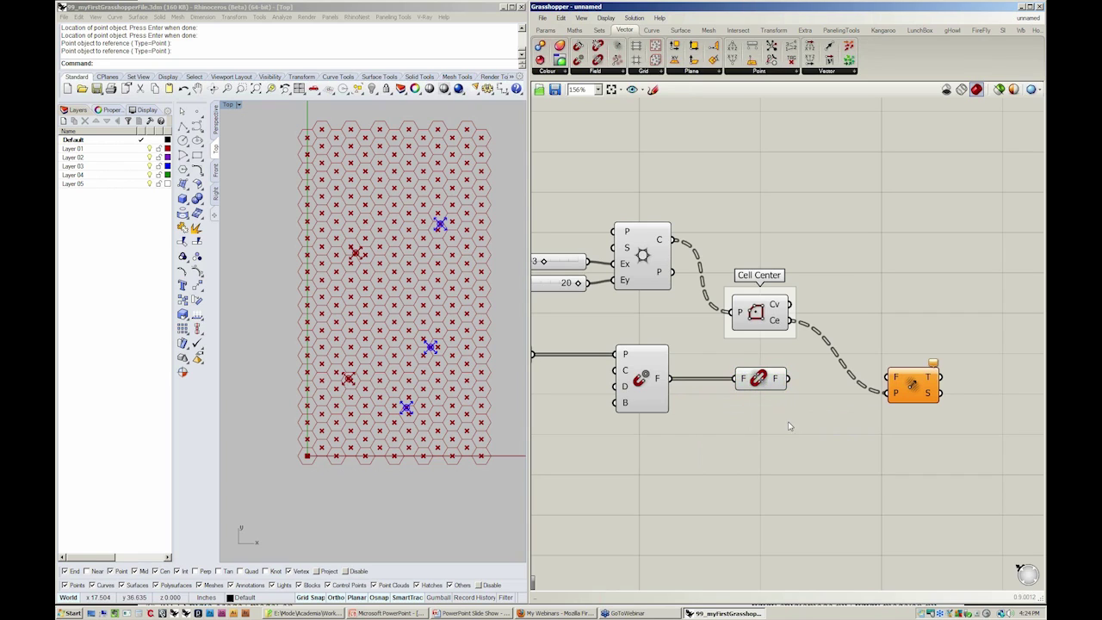
Group the Merge Fields component on its own and label the group "Merge Fields"
{"action": "left_click", "coordinate": [757, 380]}
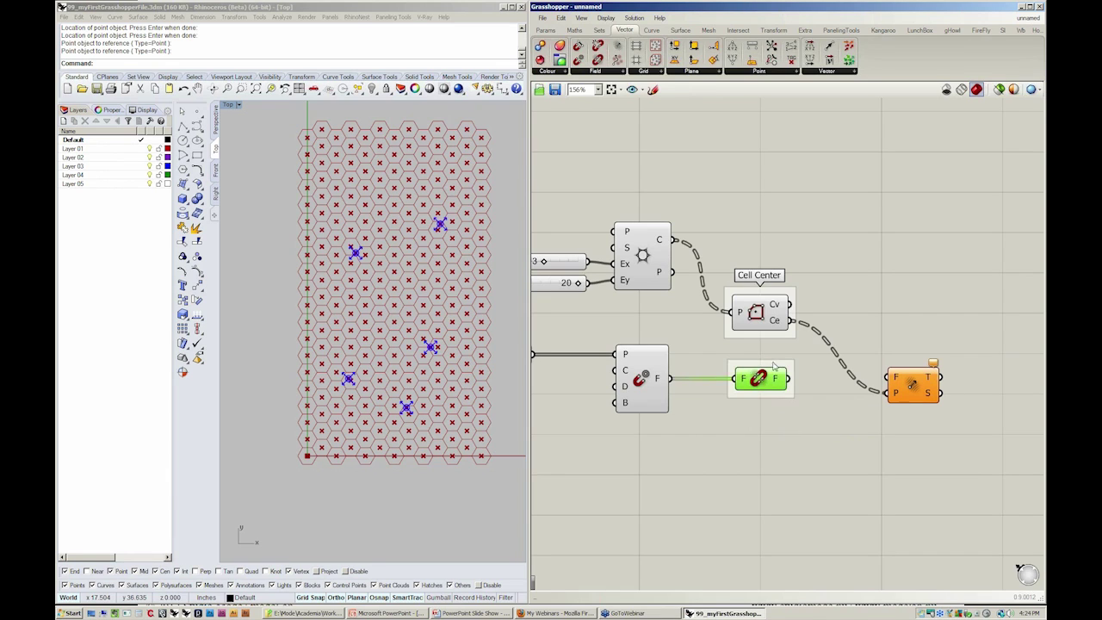
{"action": "right_click", "coordinate": [766, 367]}
{"action": "type", "text": "Merge Fields"}
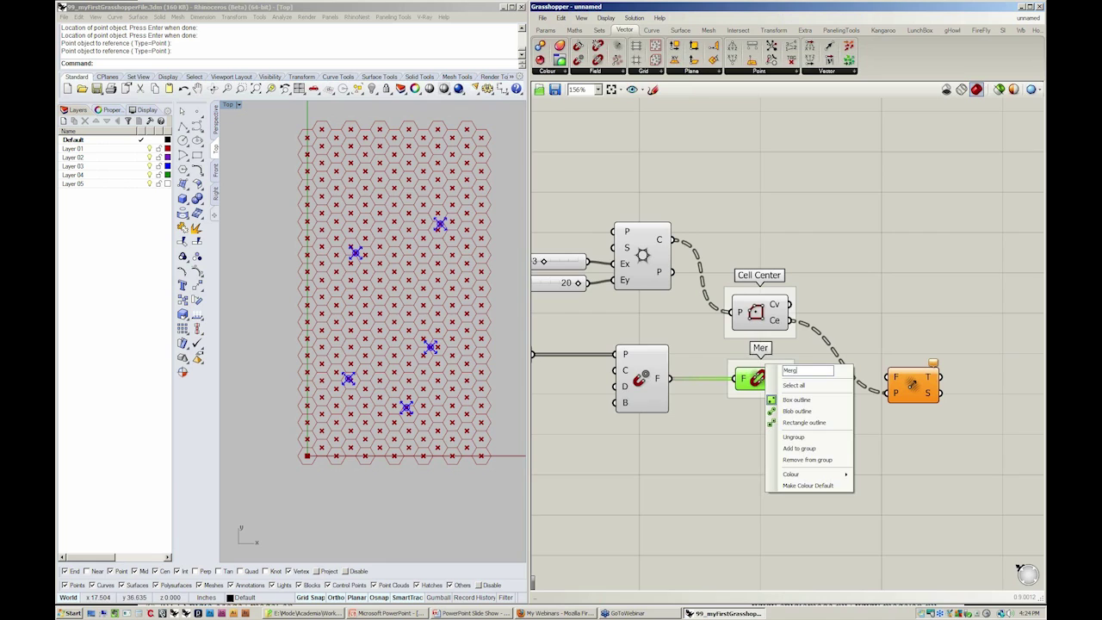
{"action": "key", "text": "Return"}
{"action": "left_click", "coordinate": [818, 371]}
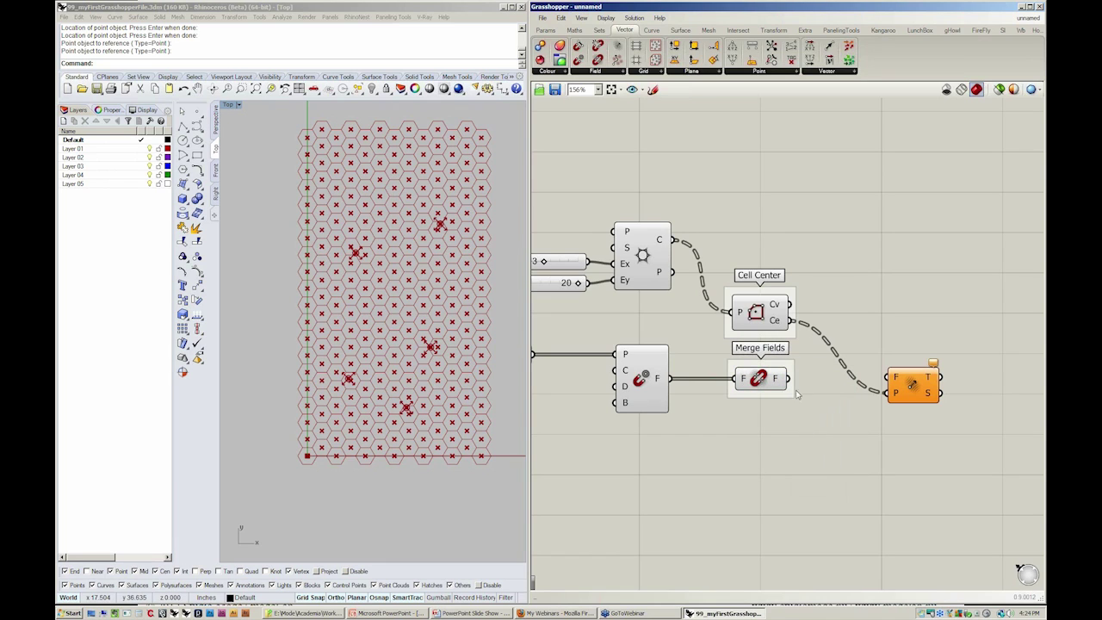
Connect the Merge Fields F output to the Evaluate Field component's F input and nudge Evaluate Field into alignment
{"action": "left_click_drag", "start_coordinate": [775, 379], "coordinate": [890, 379]}
{"action": "right_click_drag", "start_coordinate": [919, 448], "coordinate": [890, 456]}
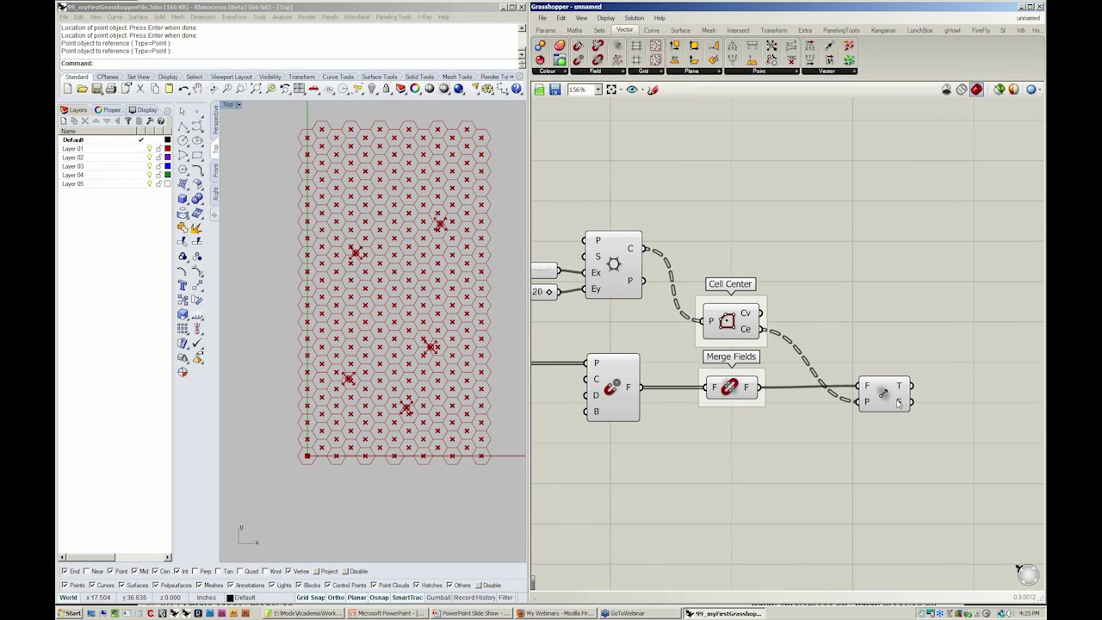
{"action": "mouse_move", "coordinate": [899, 409]}
{"action": "left_click", "coordinate": [884, 394]}
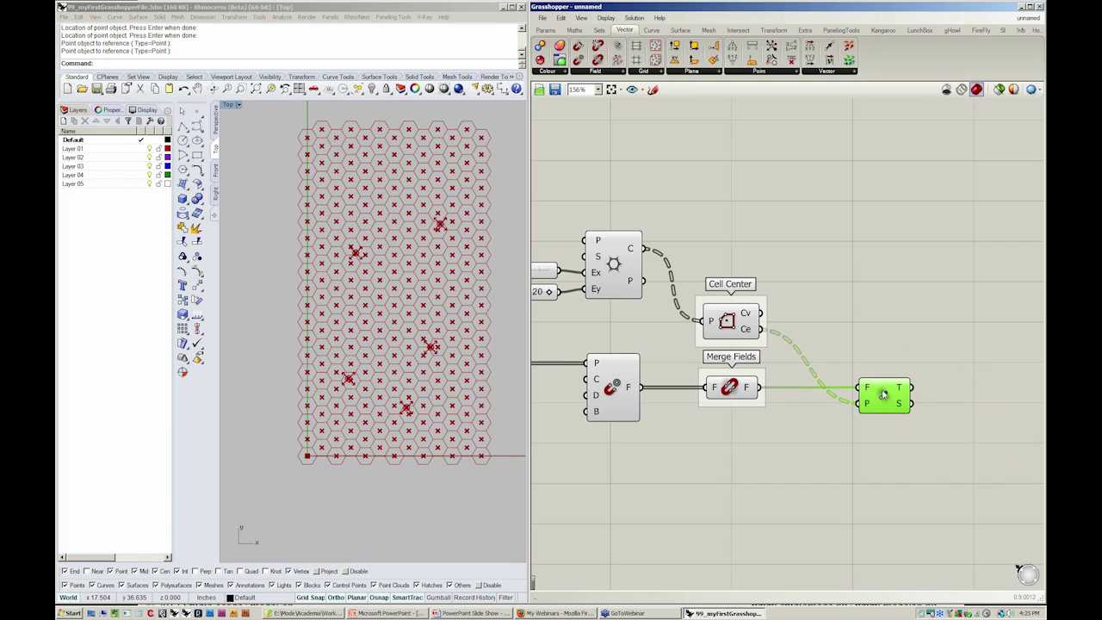
{"action": "left_click", "coordinate": [868, 312]}
{"action": "mouse_move", "coordinate": [629, 249]}
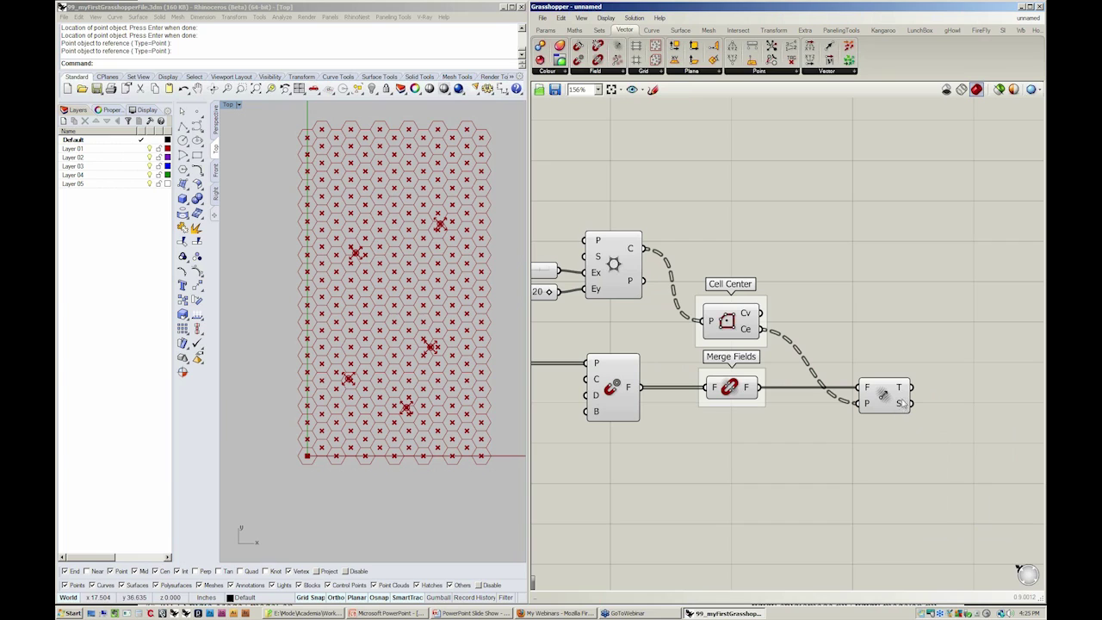
{"action": "mouse_move", "coordinate": [899, 405]}
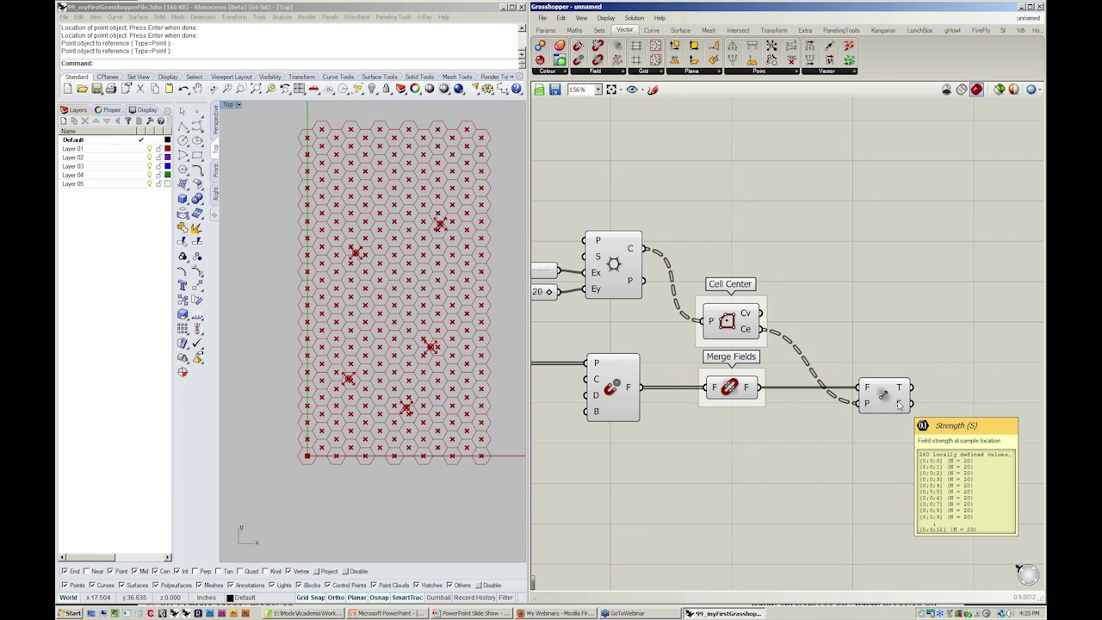
Add a Scale component to the canvas, above and beyond the Evaluate Field component
{"action": "left_click", "coordinate": [774, 30]}
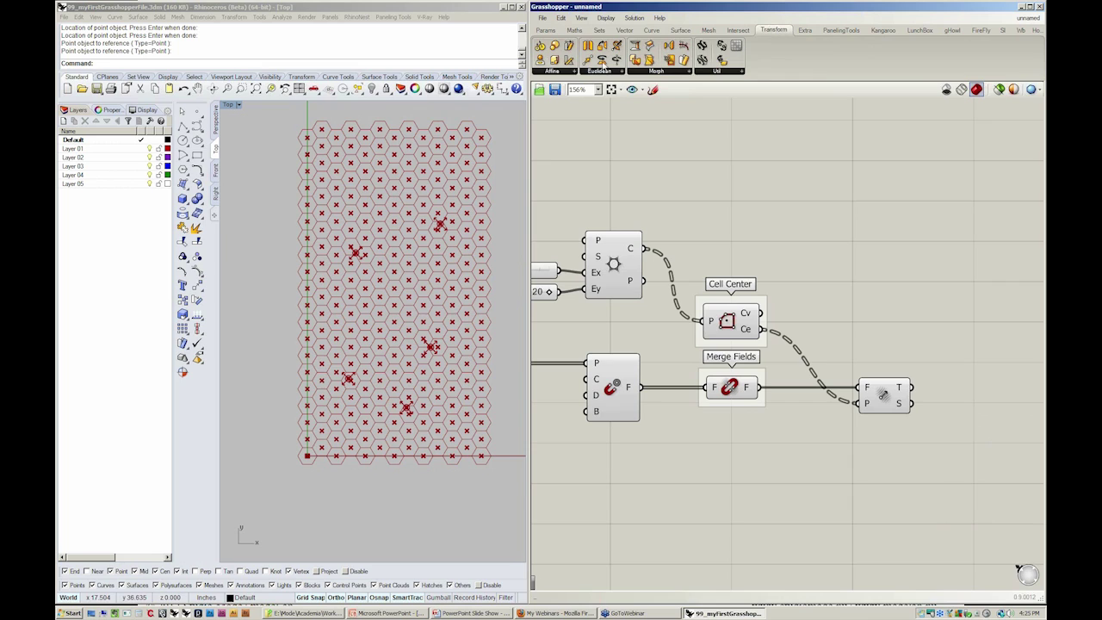
{"action": "left_click", "coordinate": [575, 71]}
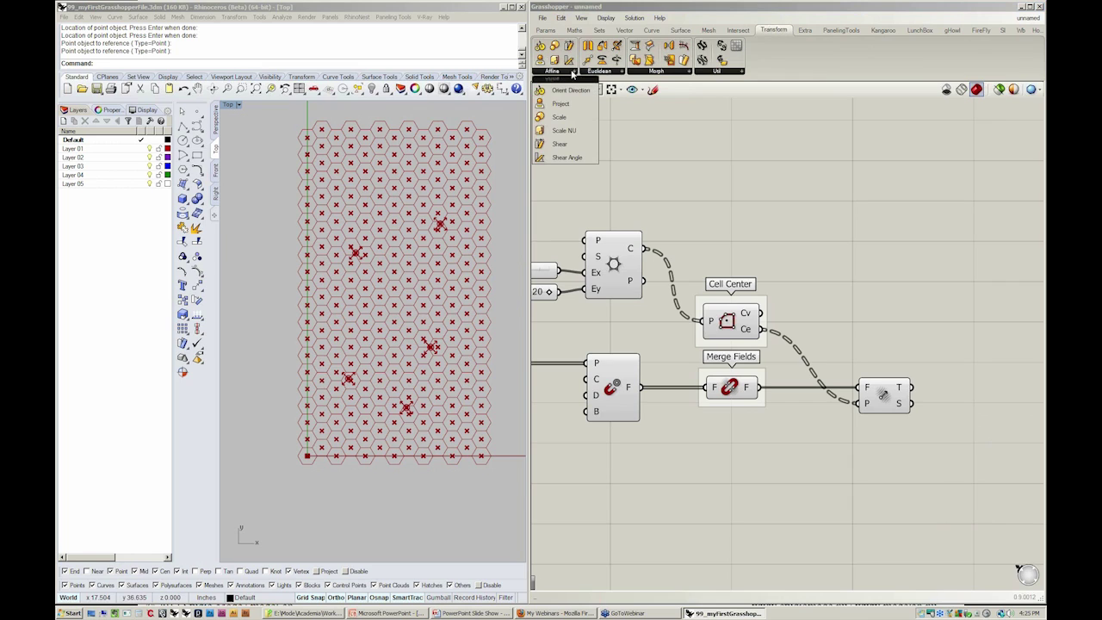
{"action": "left_click", "coordinate": [560, 117]}
{"action": "left_click", "coordinate": [980, 264]}
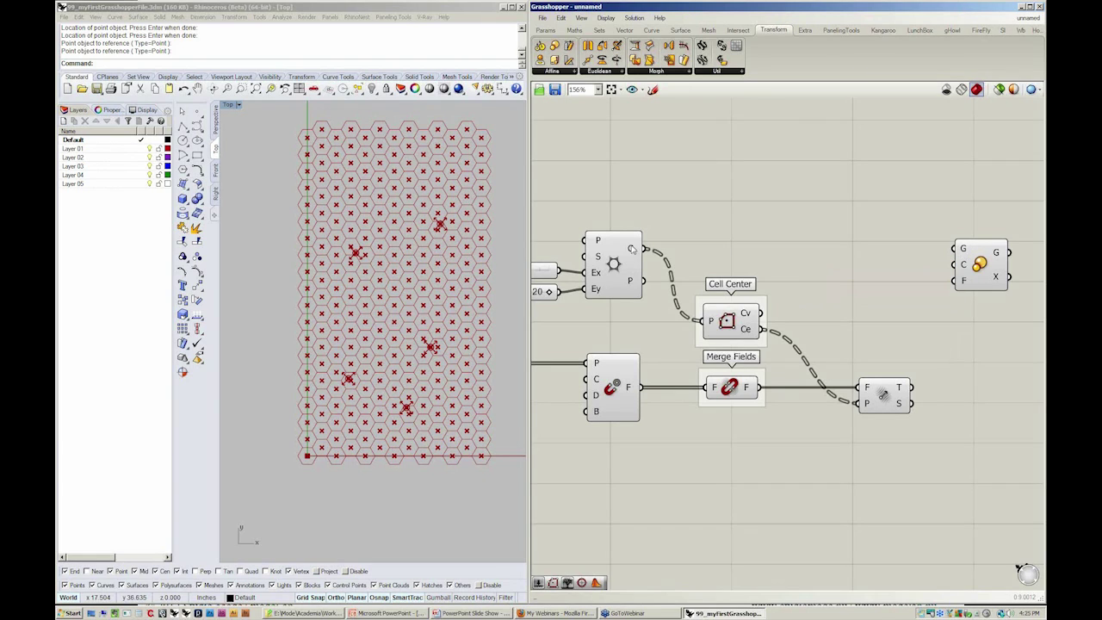
Connect the hexagonal grid's C output to Scale's G input and Cell Center's Ce output to Scale's C input, and move Scale farther out
{"action": "left_click_drag", "start_coordinate": [637, 249], "coordinate": [961, 255]}
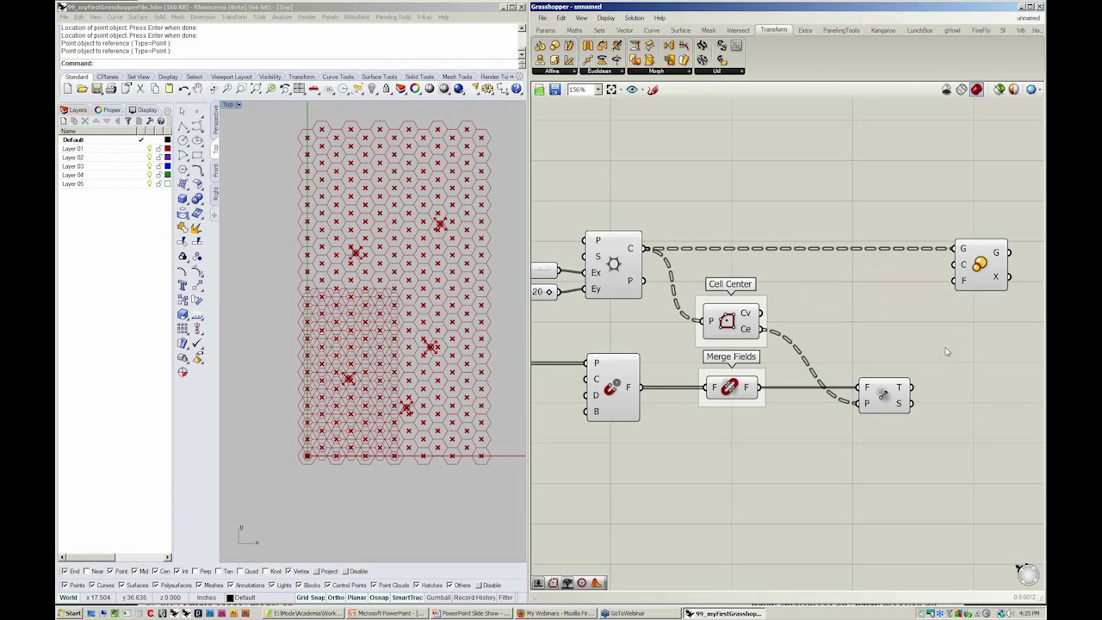
{"action": "mouse_move", "coordinate": [965, 269]}
{"action": "left_click_drag", "start_coordinate": [761, 331], "coordinate": [954, 269]}
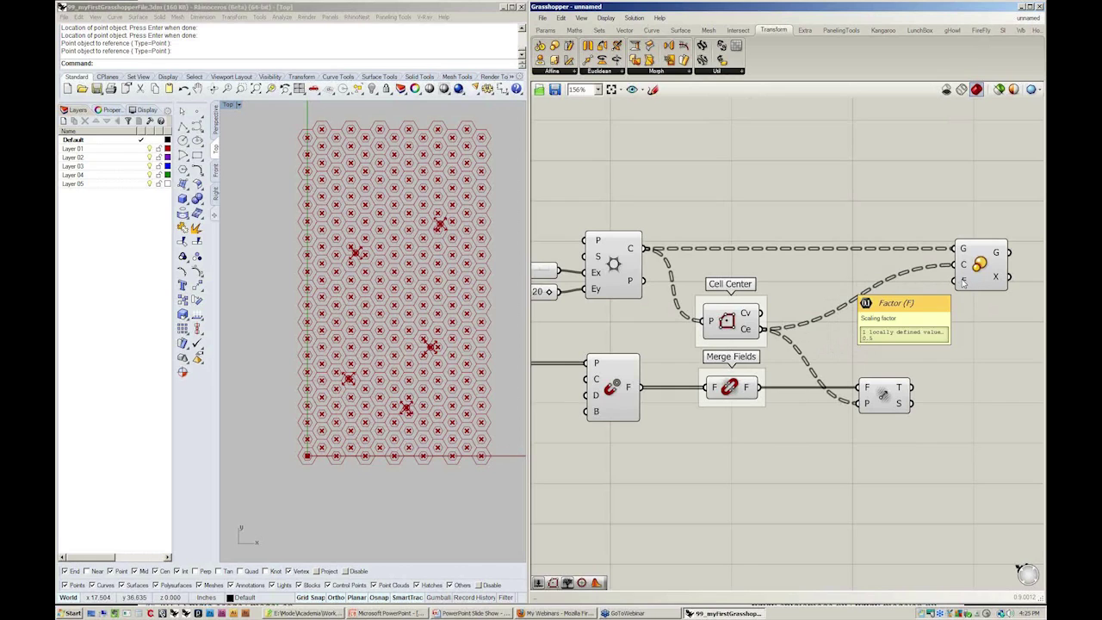
{"action": "right_click_drag", "start_coordinate": [962, 284], "coordinate": [923, 275]}
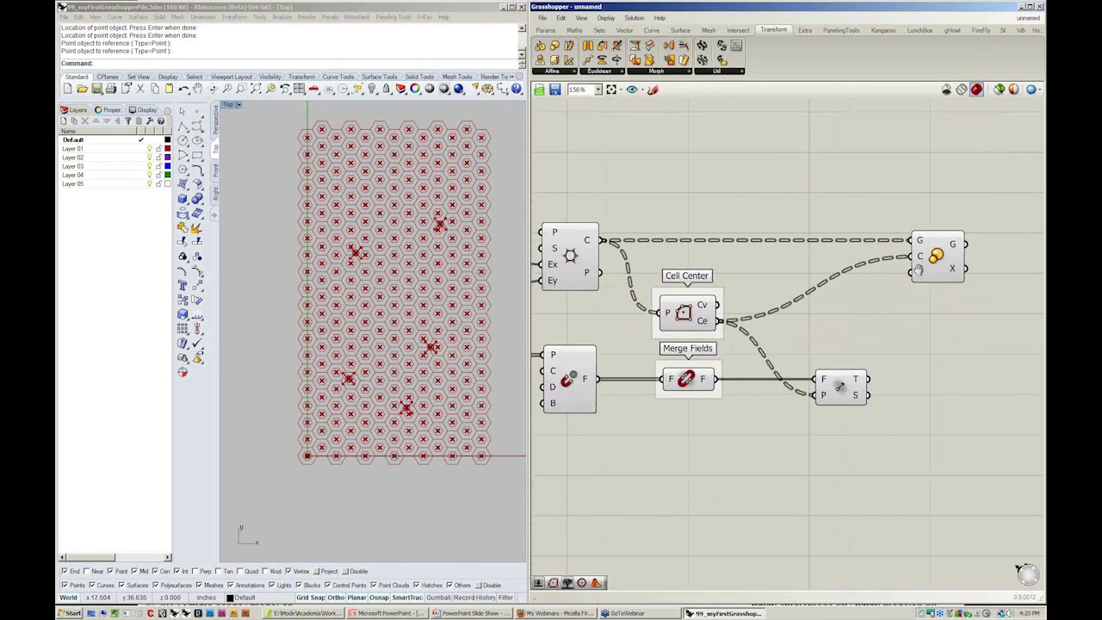
{"action": "left_click_drag", "start_coordinate": [940, 269], "coordinate": [977, 267]}
{"action": "left_click", "coordinate": [913, 336]}
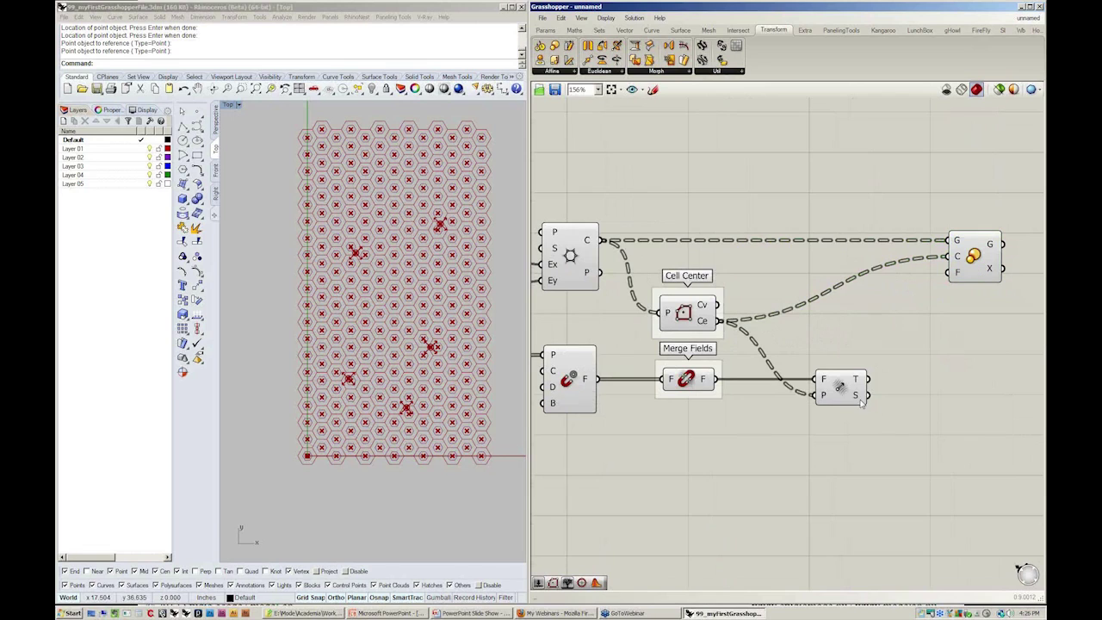
Examine the field strength values in an enlarged Panel connected to Evaluate Field's S output, and delete the Panel
{"action": "mouse_move", "coordinate": [858, 396]}
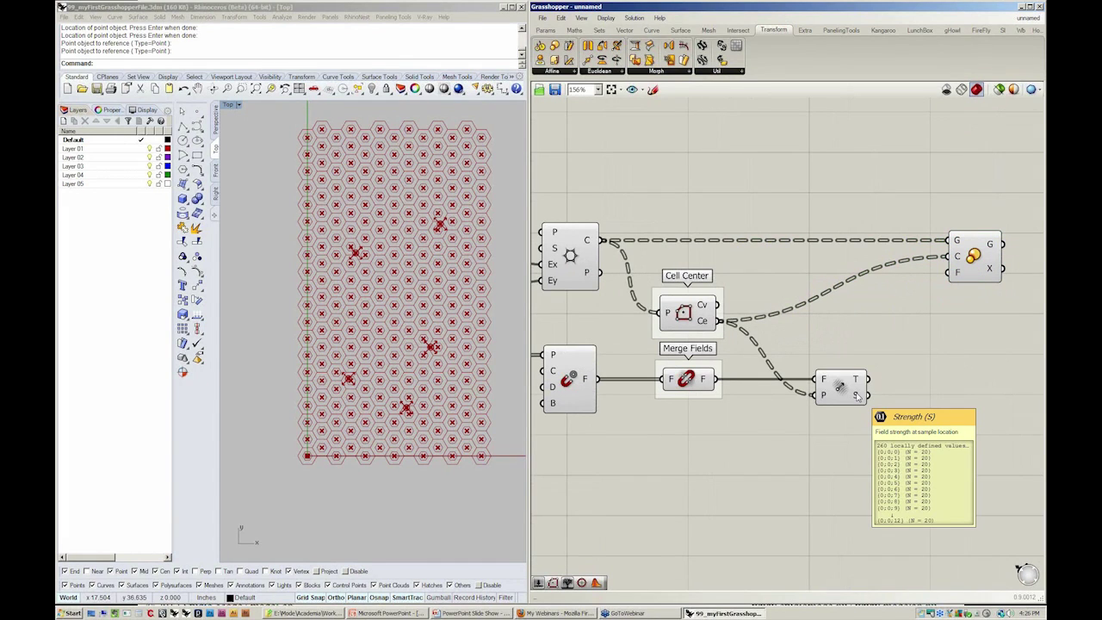
{"action": "left_click", "coordinate": [546, 30]}
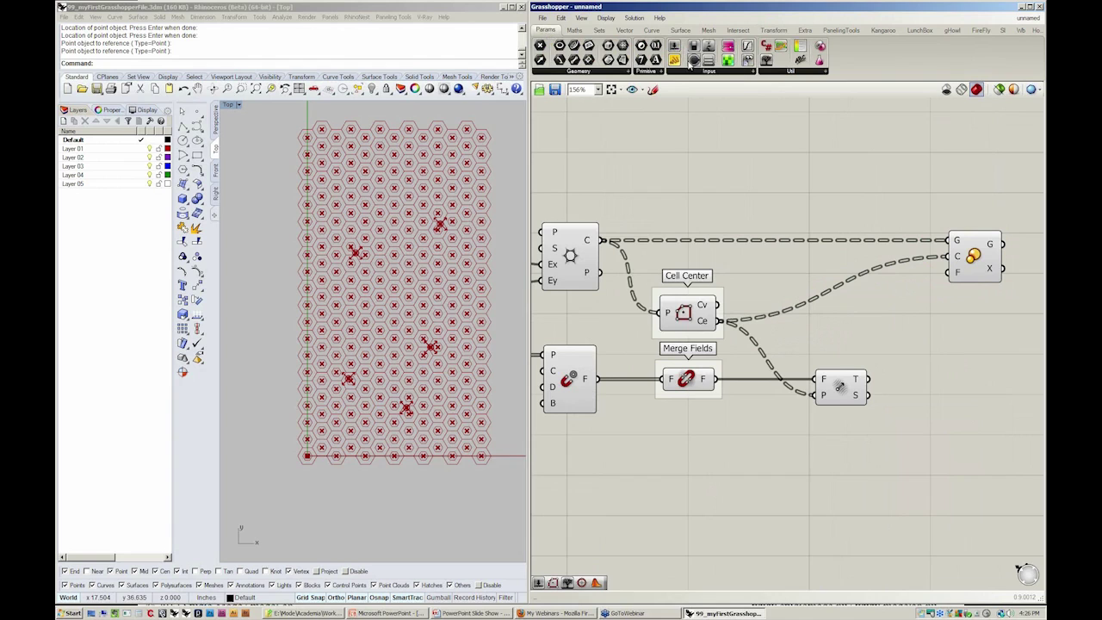
{"action": "left_click", "coordinate": [946, 408]}
{"action": "left_click_drag", "start_coordinate": [868, 395], "coordinate": [876, 399]}
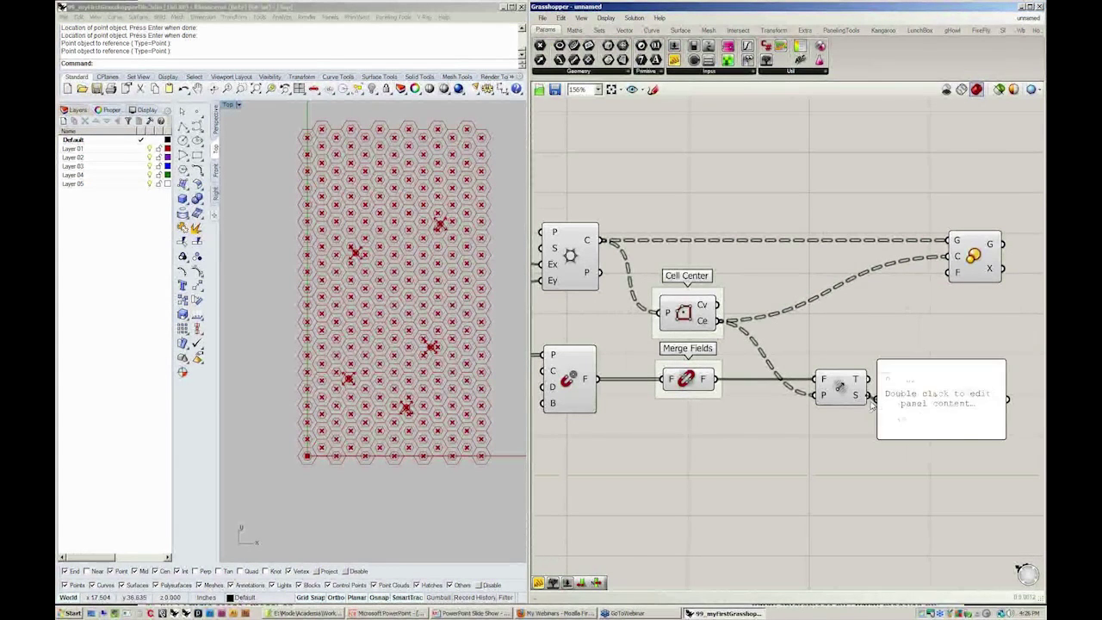
{"action": "right_click_drag", "start_coordinate": [945, 421], "coordinate": [846, 377]}
{"action": "left_click_drag", "start_coordinate": [896, 389], "coordinate": [896, 587]}
{"action": "right_click_drag", "start_coordinate": [895, 587], "coordinate": [890, 504]}
{"action": "left_click_drag", "start_coordinate": [942, 249], "coordinate": [941, 471]}
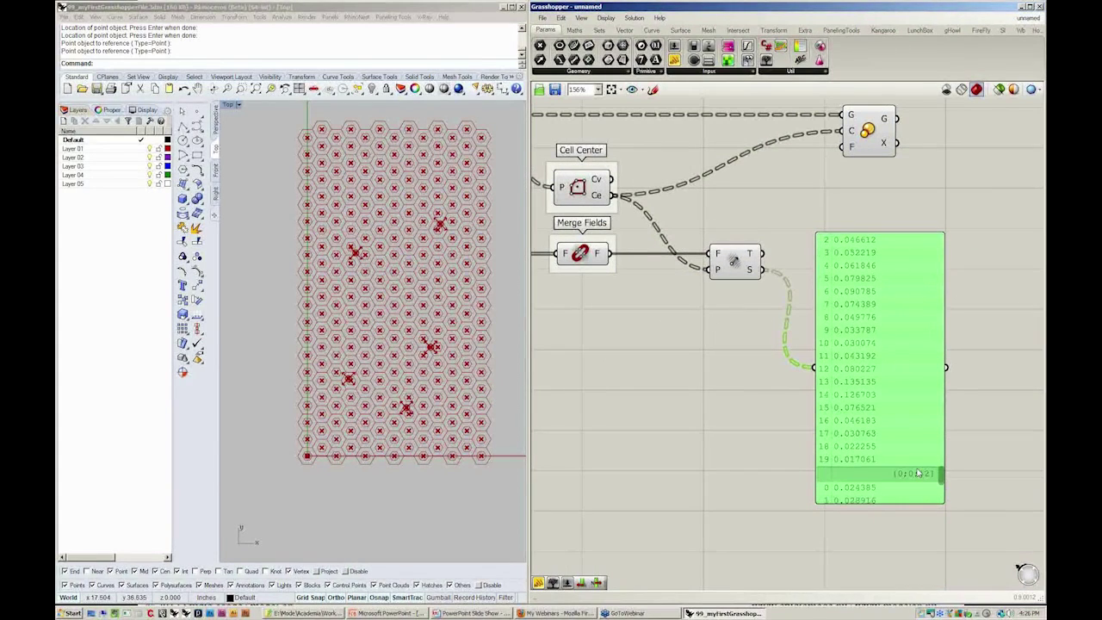
{"action": "key", "text": "Delete"}
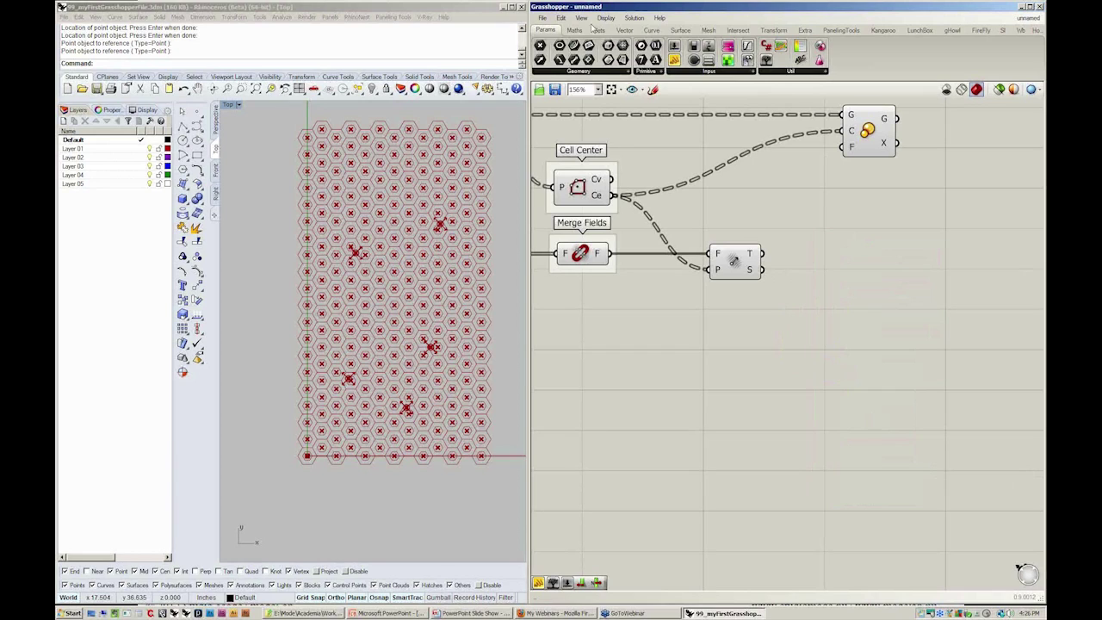
Add a Remap Numbers component to the canvas beside Evaluate Field
{"action": "left_click", "coordinate": [575, 31]}
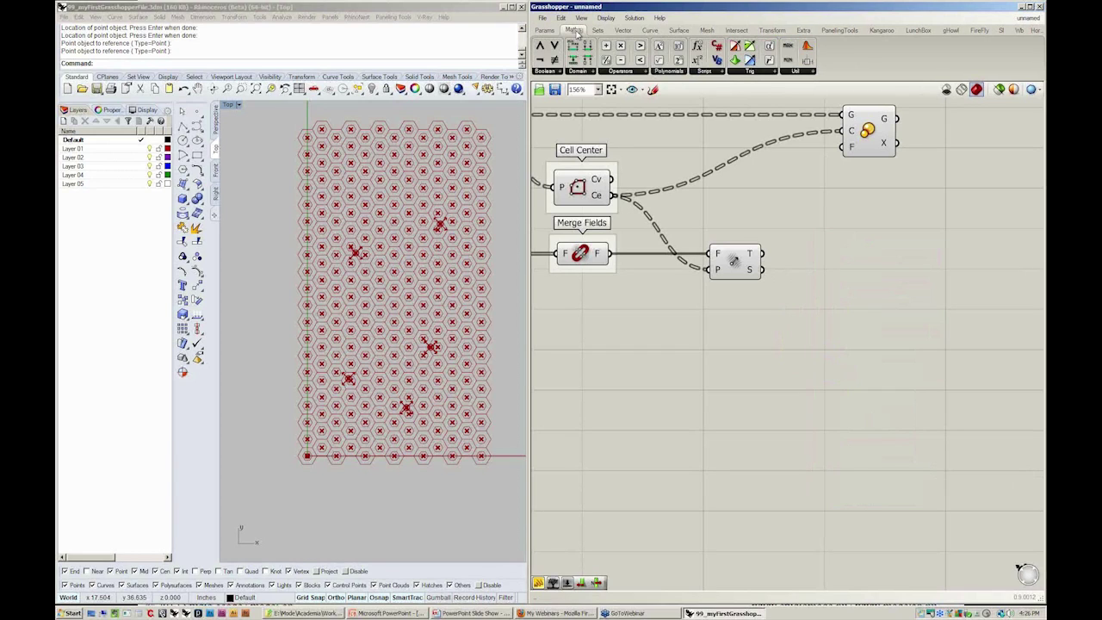
{"action": "left_click", "coordinate": [593, 72]}
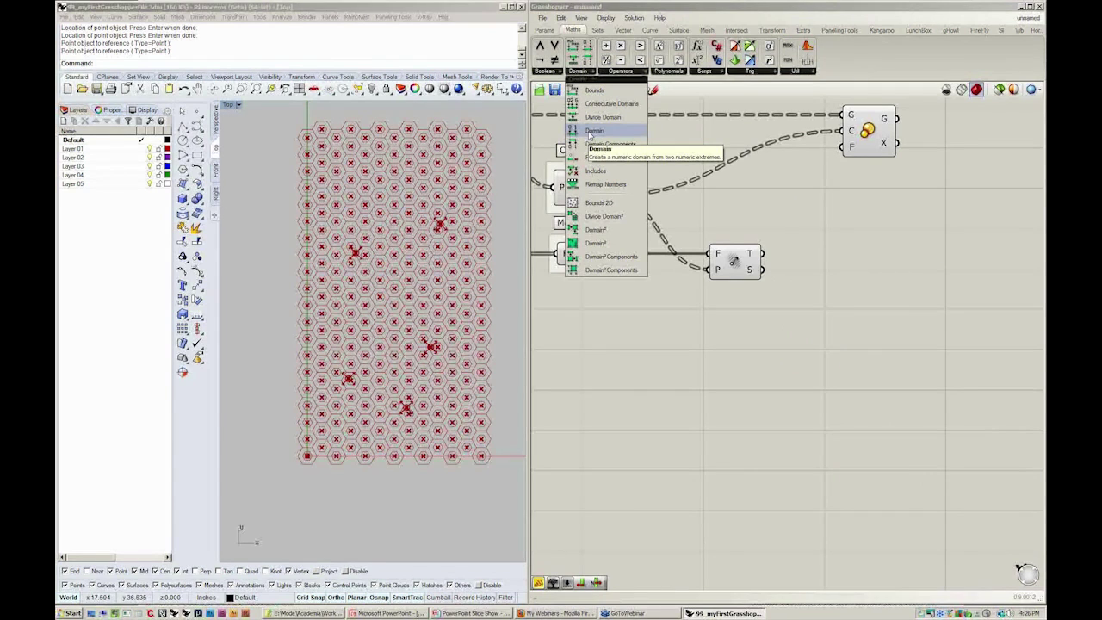
{"action": "left_click", "coordinate": [606, 191]}
{"action": "left_click", "coordinate": [853, 278]}
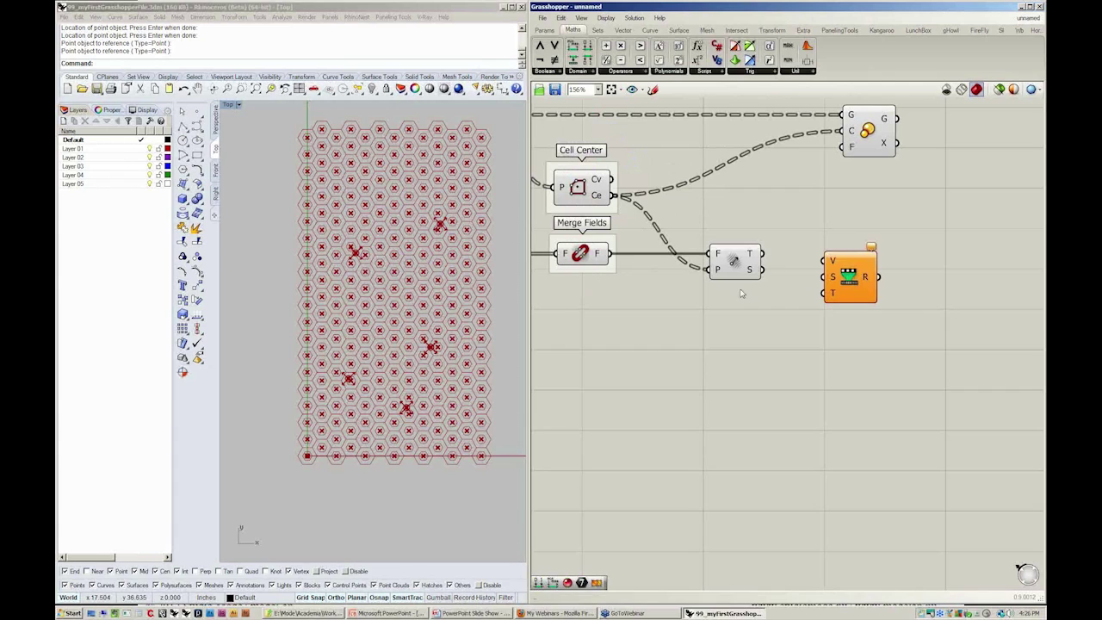
Connect Evaluate Field's S output to the Remap Numbers V input and shift Remap Numbers farther from Evaluate Field
{"action": "mouse_move", "coordinate": [749, 272]}
{"action": "left_click_drag", "start_coordinate": [757, 270], "coordinate": [860, 286]}
{"action": "left_click", "coordinate": [819, 305]}
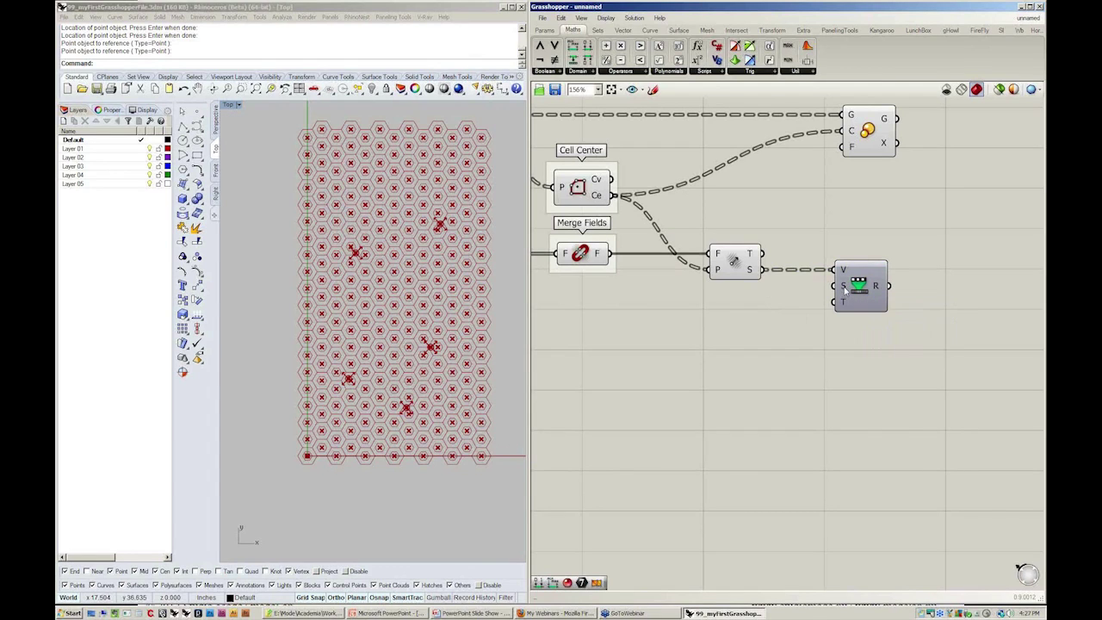
{"action": "left_click_drag", "start_coordinate": [861, 288], "coordinate": [883, 290]}
{"action": "right_click_drag", "start_coordinate": [915, 374], "coordinate": [903, 405]}
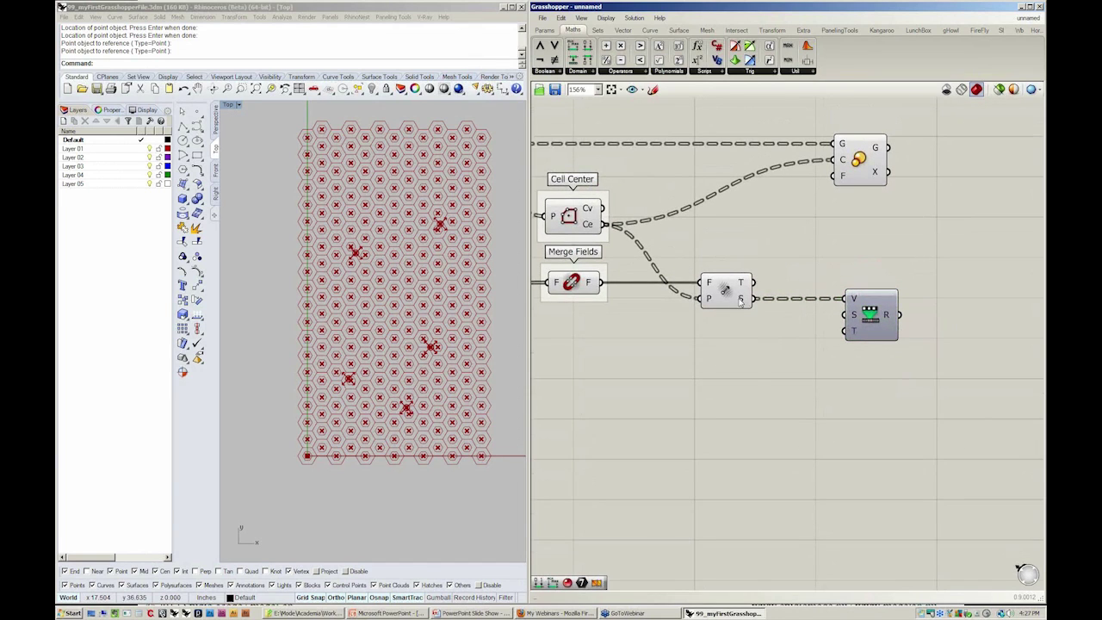
Add a Domain component below Evaluate Field, ahead of the Remap Numbers component
{"action": "mouse_move", "coordinate": [740, 301]}
{"action": "left_click", "coordinate": [580, 72]}
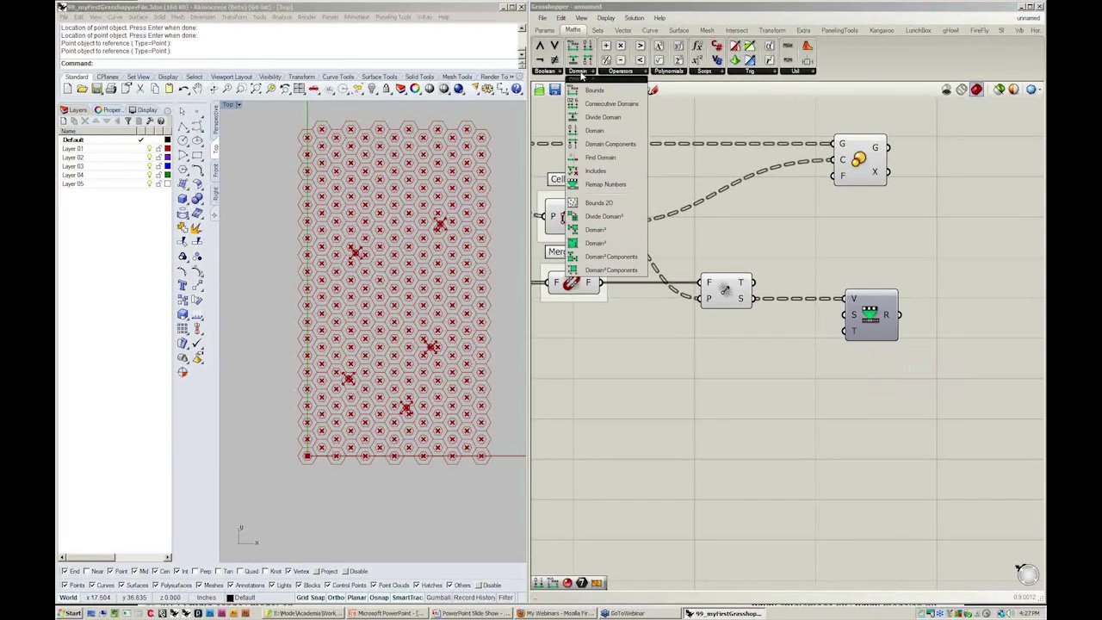
{"action": "left_click", "coordinate": [594, 131]}
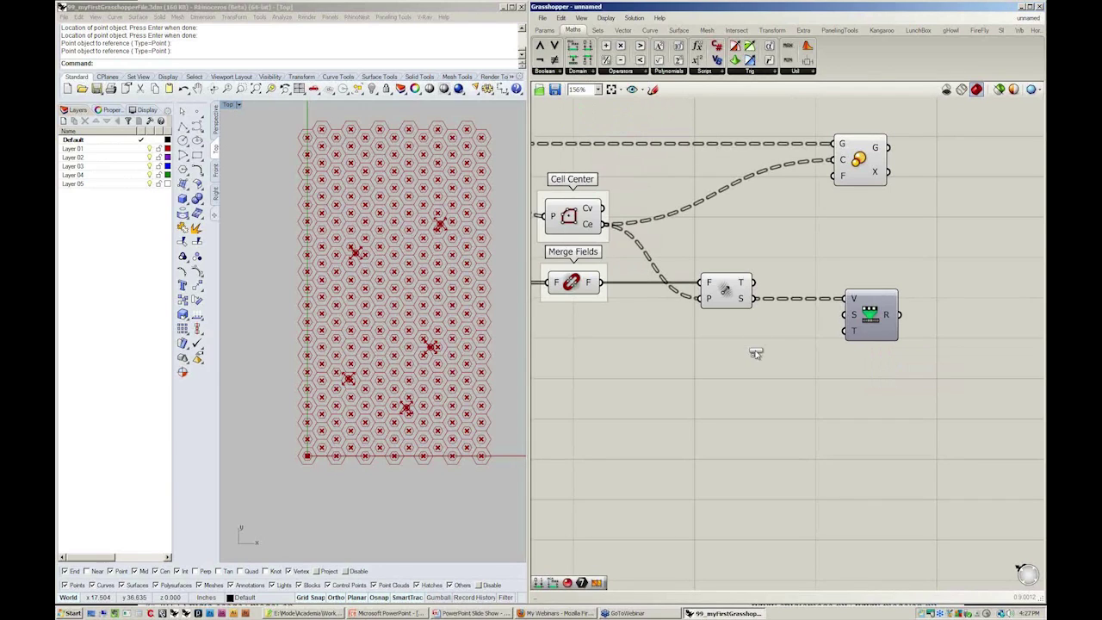
{"action": "left_click", "coordinate": [758, 358]}
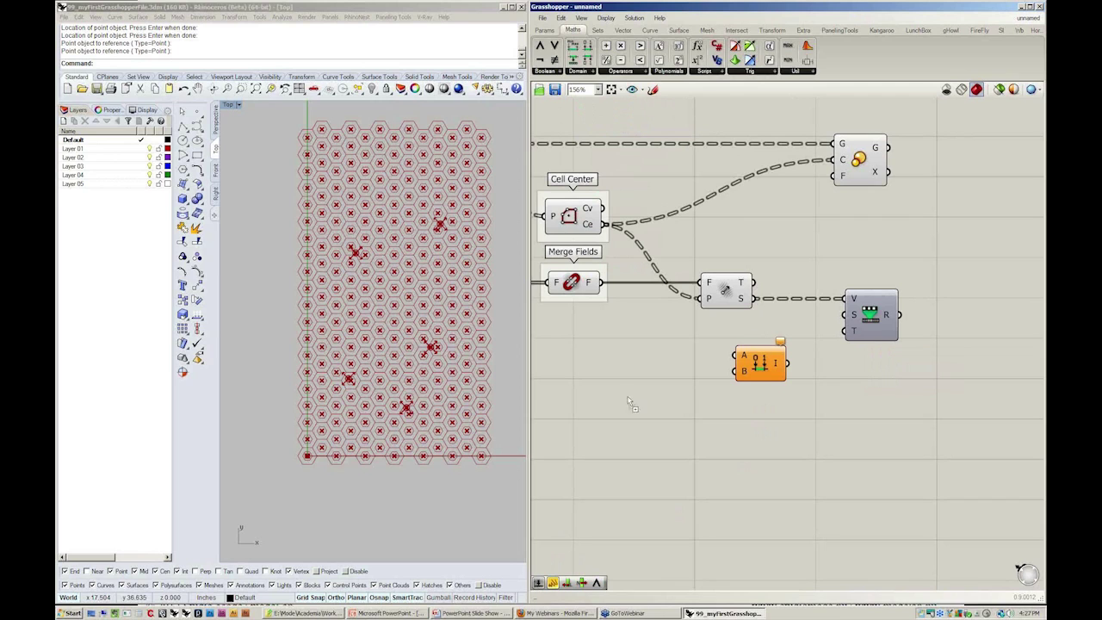
Place two number sliders beside the Domain component, one at 0.103 and a duplicate at 0.903
{"action": "key", "text": "ctrl+v"}
{"action": "left_click_drag", "start_coordinate": [632, 361], "coordinate": [656, 362]}
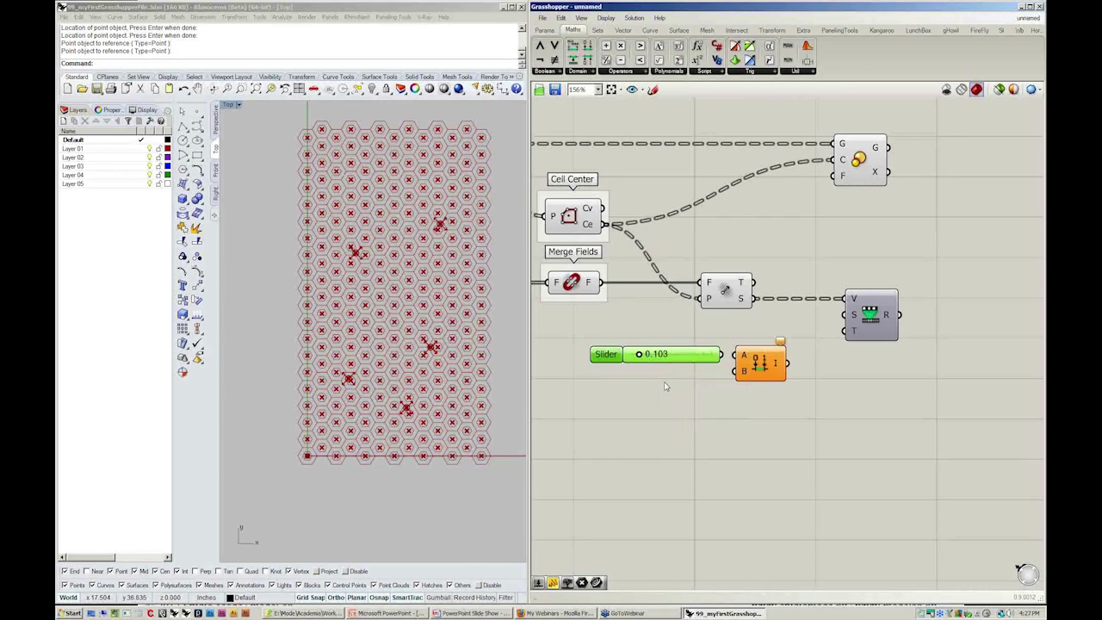
{"action": "left_click_drag", "start_coordinate": [679, 356], "coordinate": [702, 384], "text": "alt"}
Rename the 0.103 slider as minScale and the 0.903 slider as maxScale
{"action": "right_click_drag", "start_coordinate": [604, 352], "coordinate": [610, 356]}
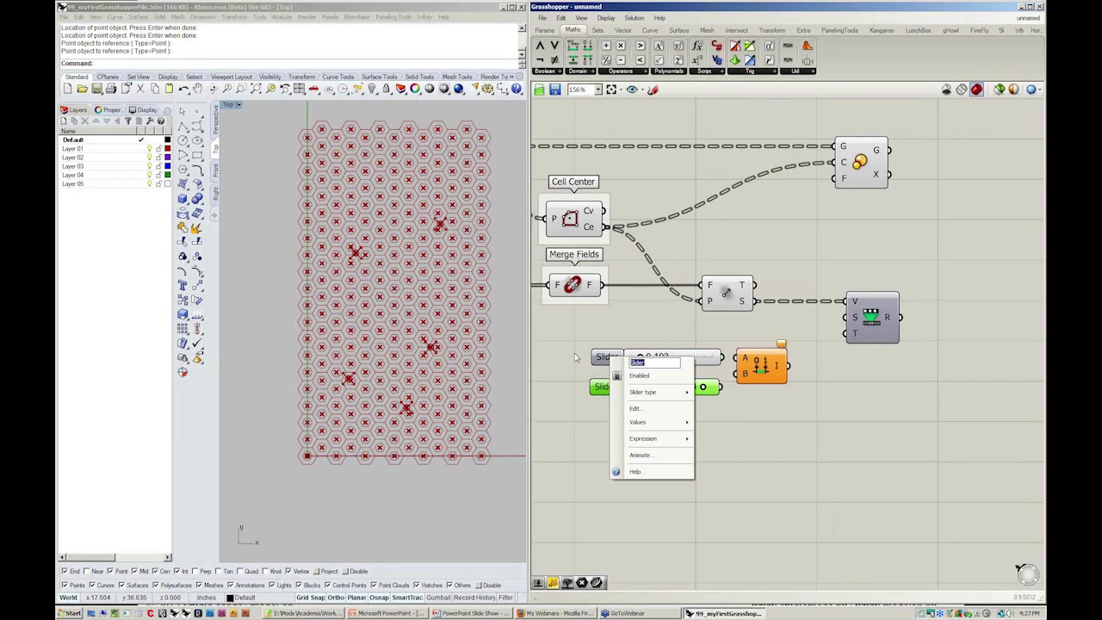
{"action": "type", "text": "minScale"}
{"action": "key", "text": "Return"}
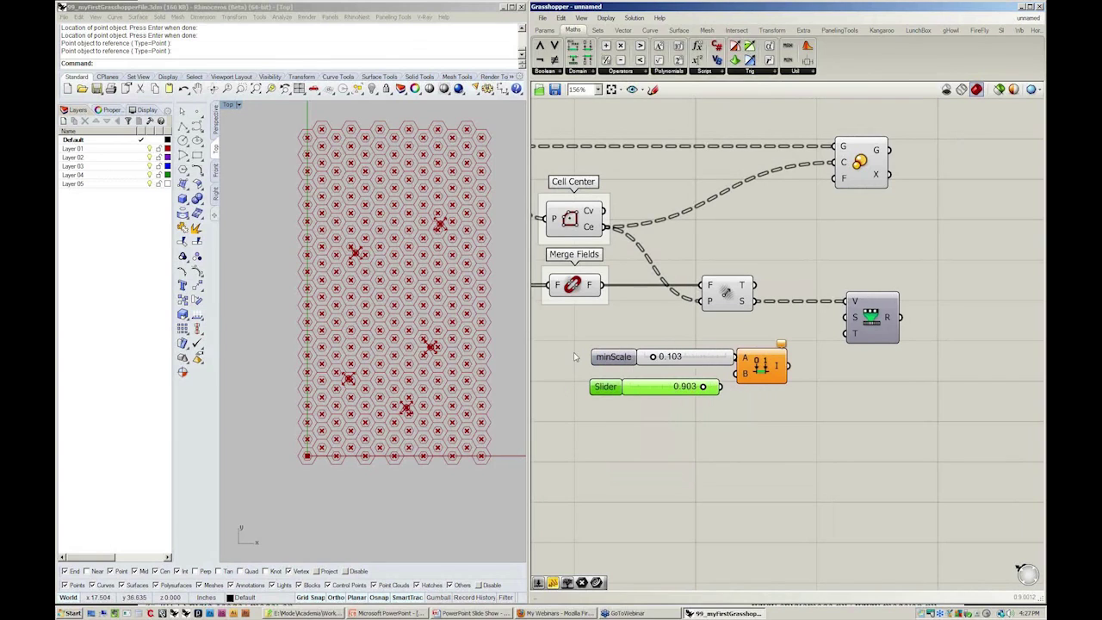
{"action": "right_click", "coordinate": [616, 392]}
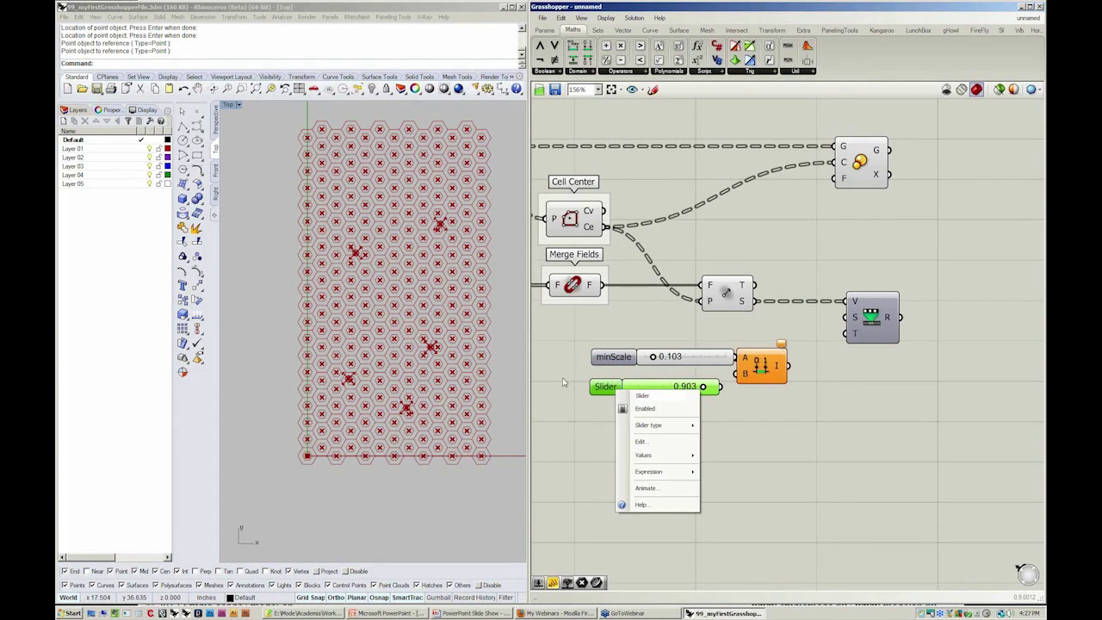
{"action": "type", "text": "maxScale"}
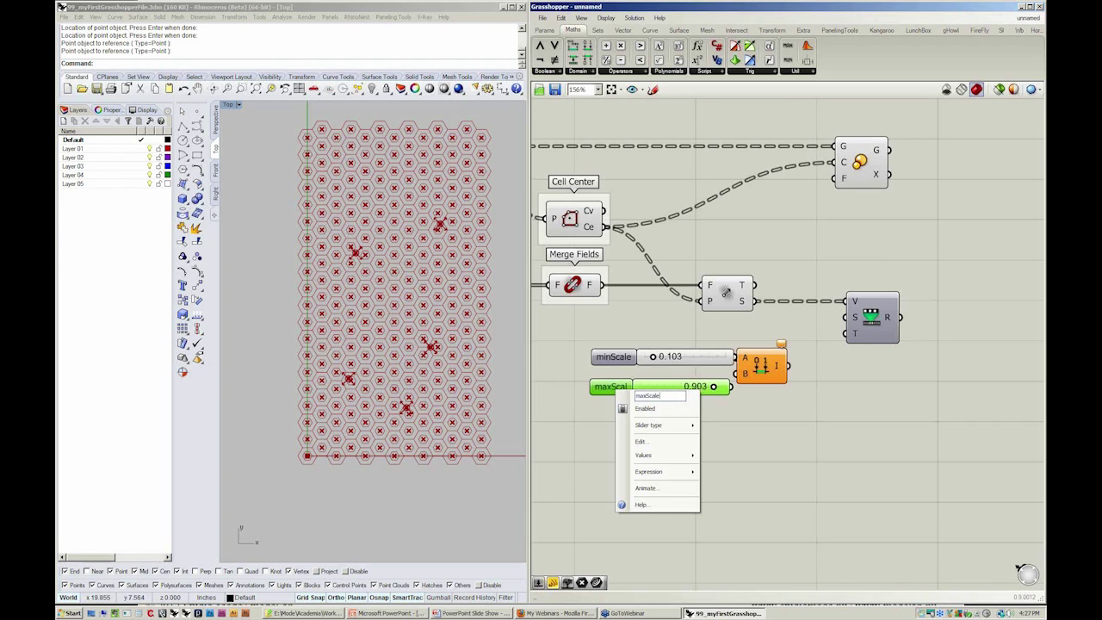
{"action": "key", "text": "Return"}
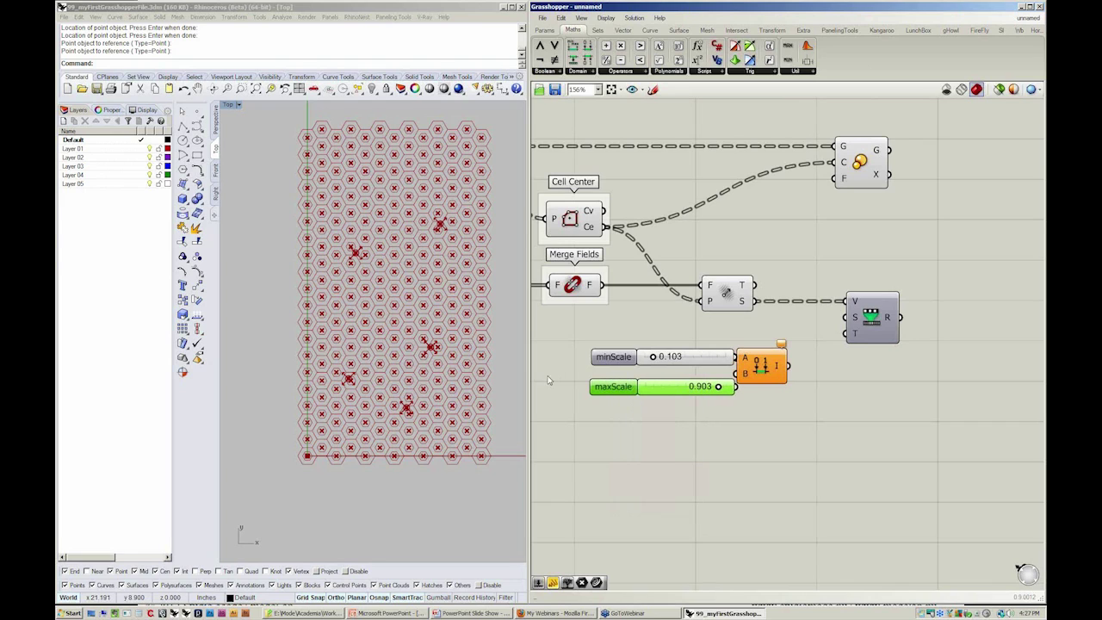
Make room beside the Domain component and connect minScale to its A input and maxScale to its B input
{"action": "left_click_drag", "start_coordinate": [780, 366], "coordinate": [801, 368]}
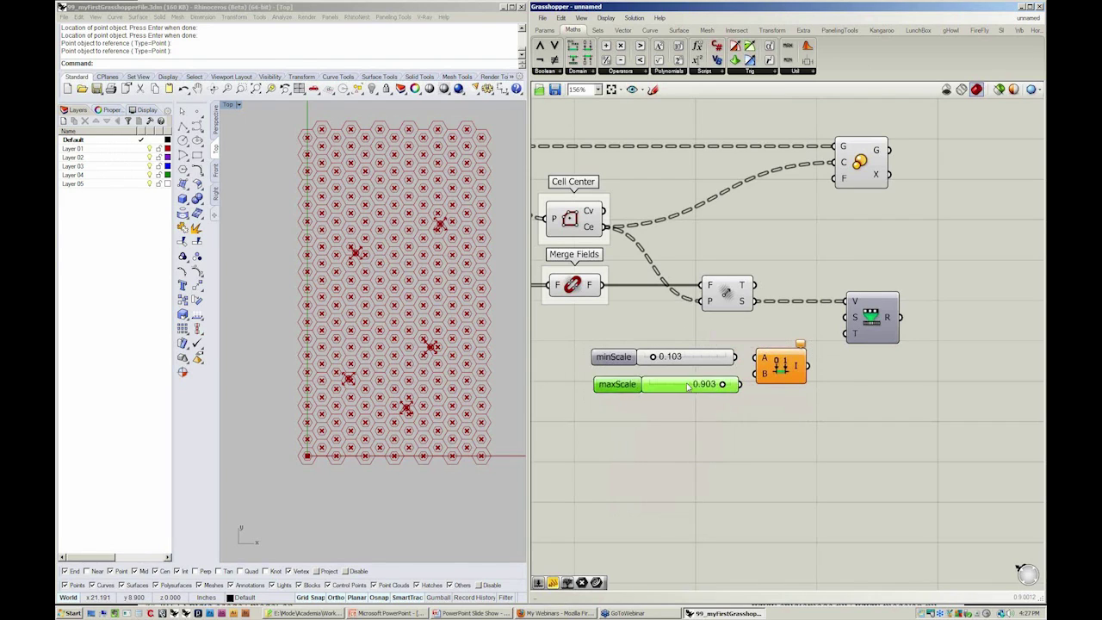
{"action": "left_click", "coordinate": [740, 359]}
{"action": "left_click_drag", "start_coordinate": [734, 356], "coordinate": [579, 342]}
{"action": "left_click", "coordinate": [670, 346]}
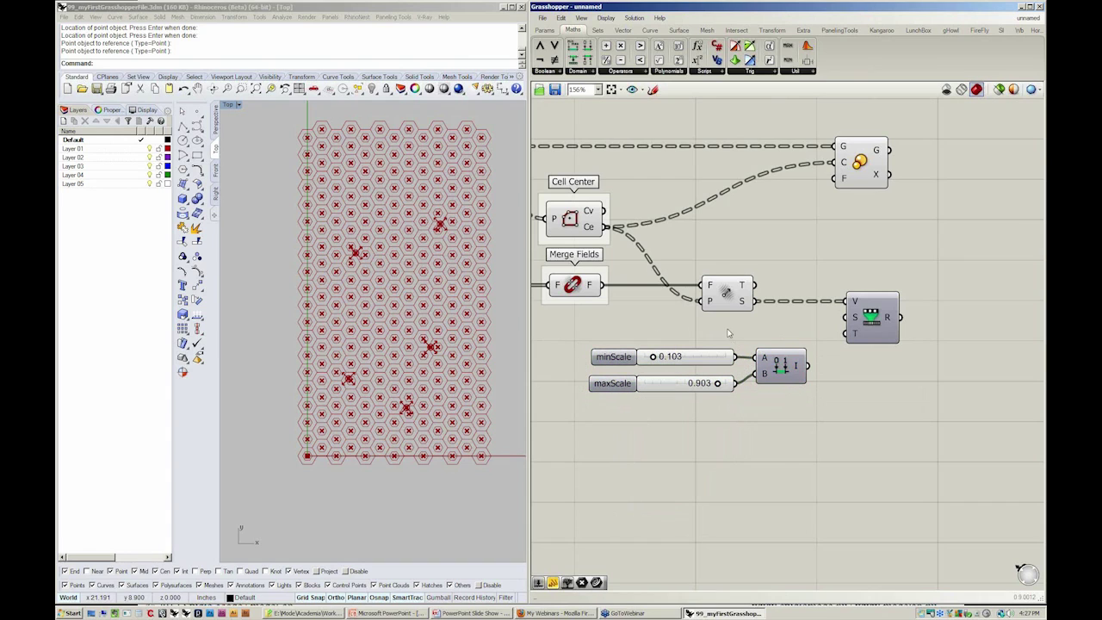
Connect the Domain component's output to the T input of the Remap Numbers component
{"action": "left_click_drag", "start_coordinate": [804, 366], "coordinate": [845, 334]}
{"action": "right_click_drag", "start_coordinate": [869, 368], "coordinate": [841, 394]}
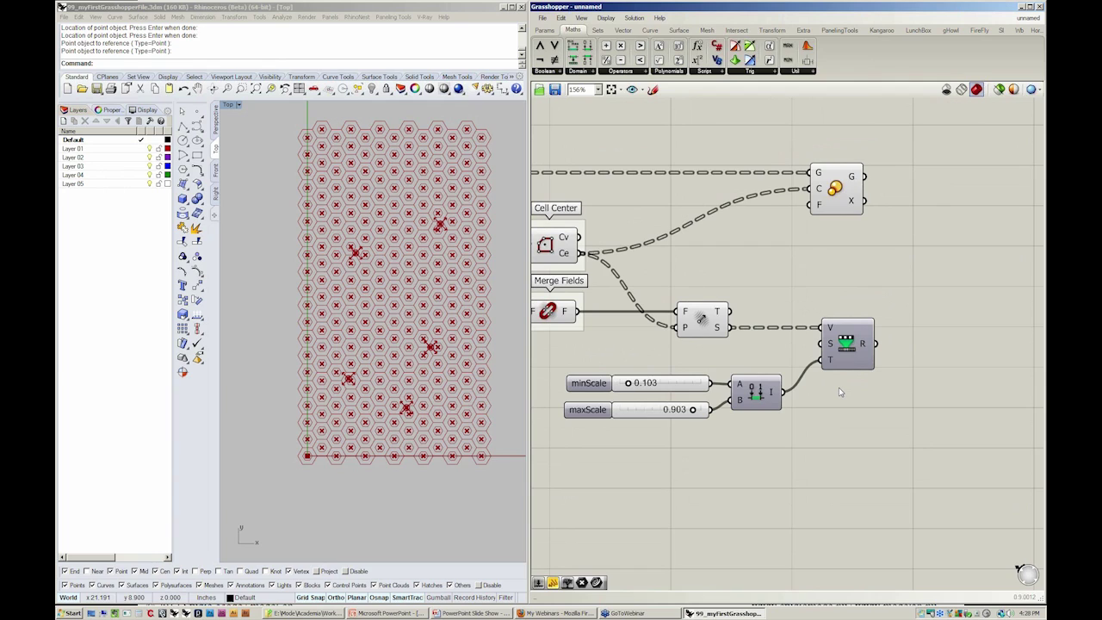
{"action": "mouse_move", "coordinate": [775, 394]}
{"action": "mouse_move", "coordinate": [830, 344]}
Add a Bounds component above the Domain component and arrange it neatly between Evaluate Field and Remap Numbers
{"action": "left_click", "coordinate": [582, 73]}
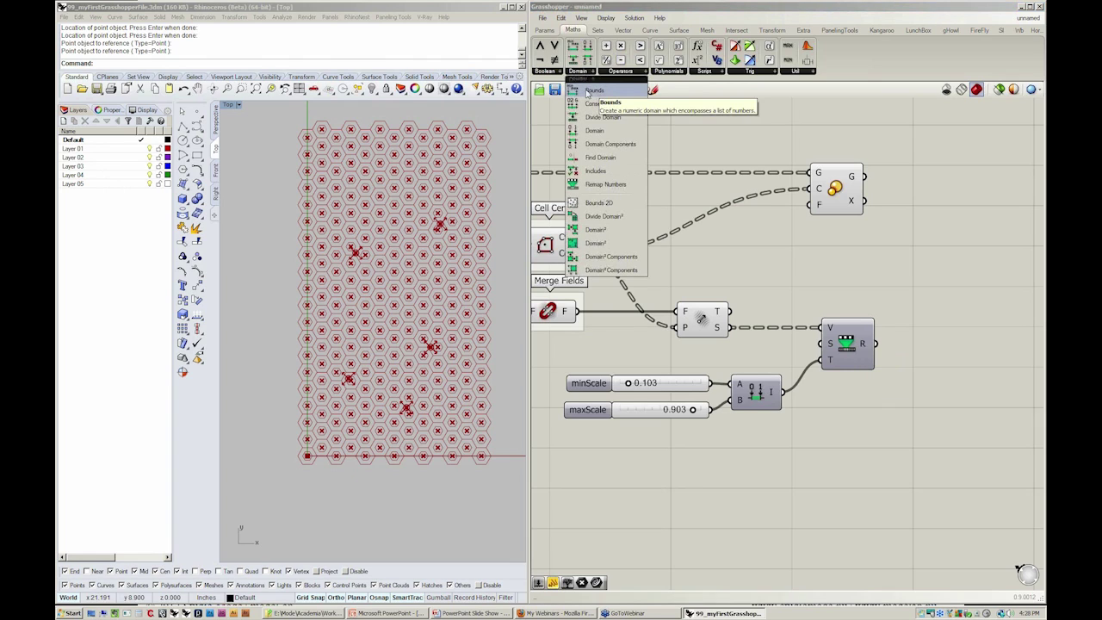
{"action": "left_click_drag", "start_coordinate": [588, 93], "coordinate": [767, 350]}
{"action": "scroll", "coordinate": [766, 350], "scroll_direction": "up", "scroll_amount": 3}
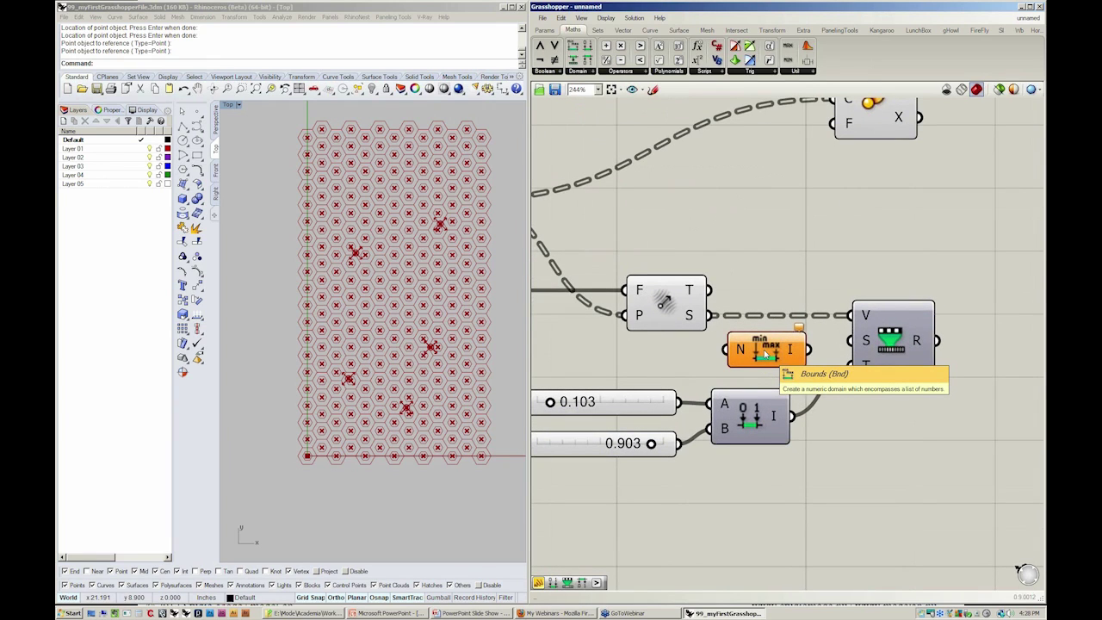
{"action": "right_click_drag", "start_coordinate": [766, 353], "coordinate": [708, 348]}
{"action": "left_click_drag", "start_coordinate": [707, 349], "coordinate": [705, 430]}
{"action": "left_click", "coordinate": [712, 451]}
{"action": "left_click", "coordinate": [740, 475]}
{"action": "left_click_drag", "start_coordinate": [743, 480], "coordinate": [670, 329]}
{"action": "left_click_drag", "start_coordinate": [706, 413], "coordinate": [723, 413]}
{"action": "left_click", "coordinate": [775, 465]}
{"action": "left_click_drag", "start_coordinate": [825, 347], "coordinate": [853, 347]}
{"action": "scroll", "coordinate": [654, 336], "scroll_direction": "down", "scroll_amount": 1}
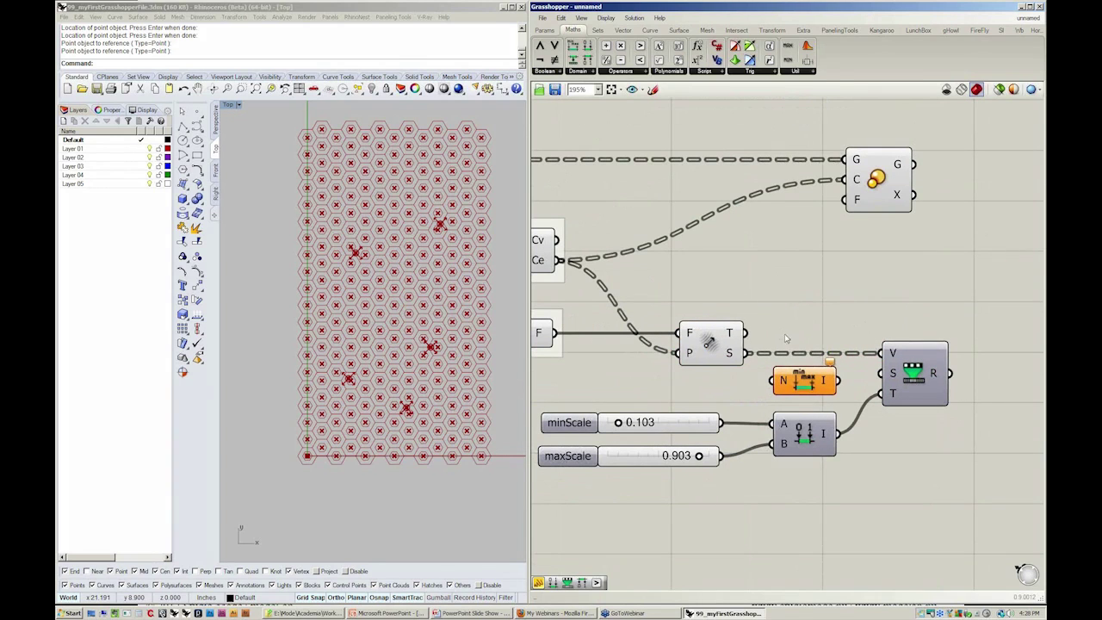
Connect Evaluate Field's S output to the Bounds component's N input and flatten that input
{"action": "right_click_drag", "start_coordinate": [786, 338], "coordinate": [754, 317]}
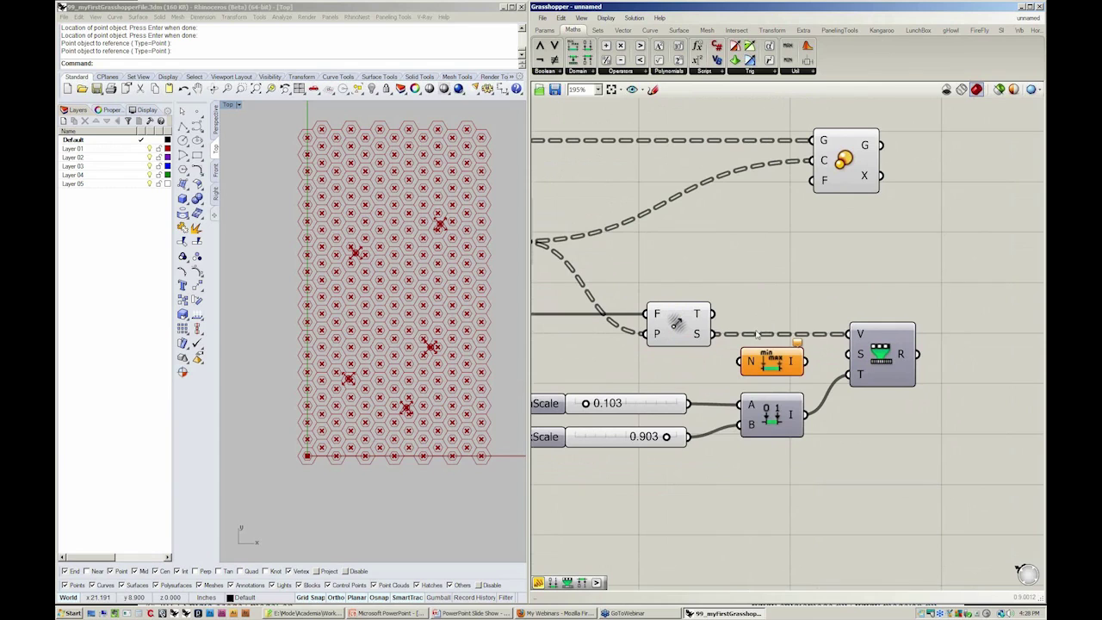
{"action": "left_click_drag", "start_coordinate": [708, 337], "coordinate": [746, 362]}
{"action": "scroll", "coordinate": [722, 379], "scroll_direction": "up", "scroll_amount": 5}
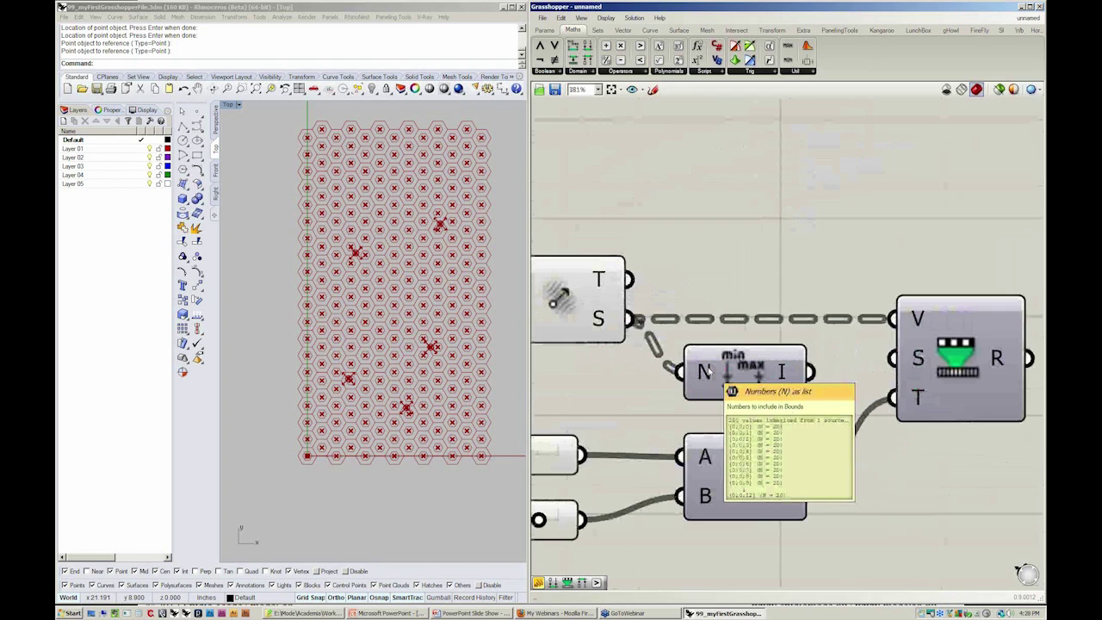
{"action": "right_click", "coordinate": [708, 371]}
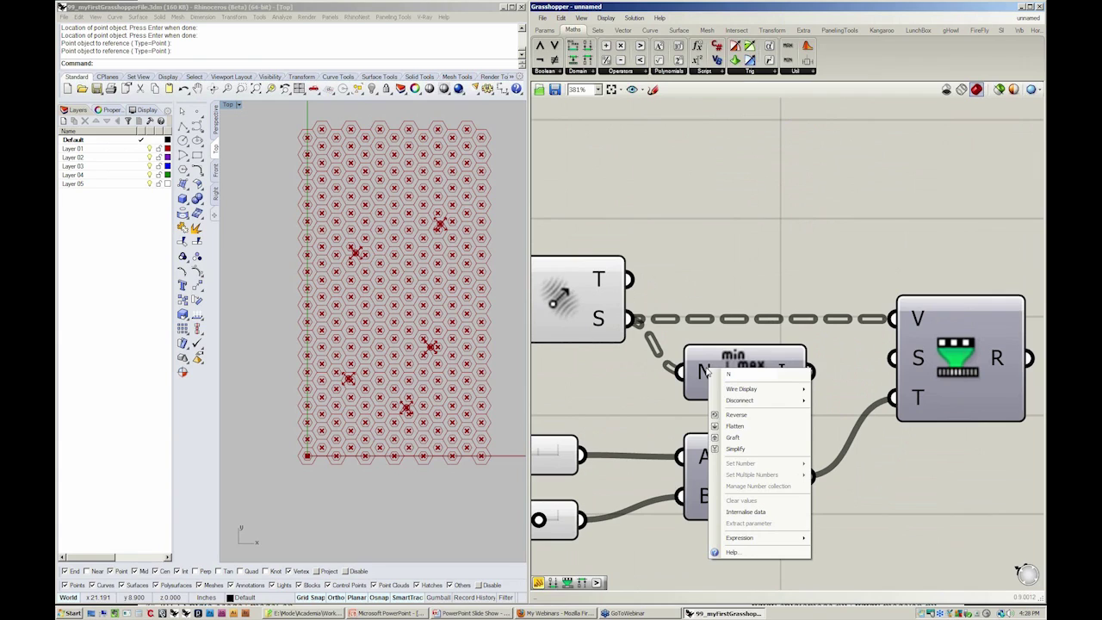
{"action": "left_click", "coordinate": [725, 428]}
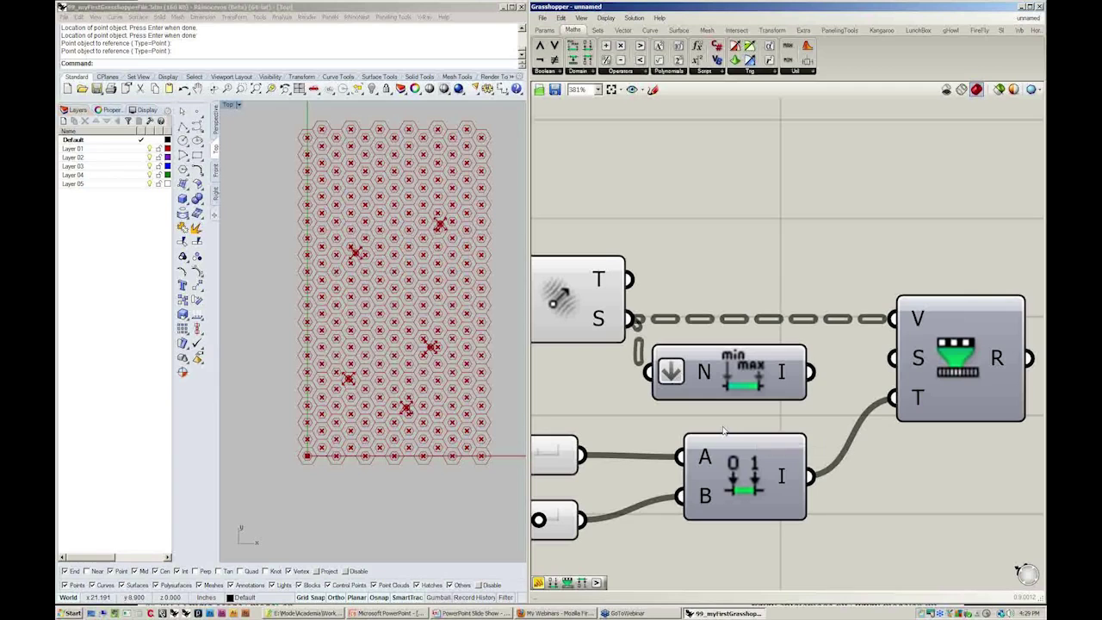
{"action": "scroll", "coordinate": [722, 418], "scroll_direction": "down", "scroll_amount": 3}
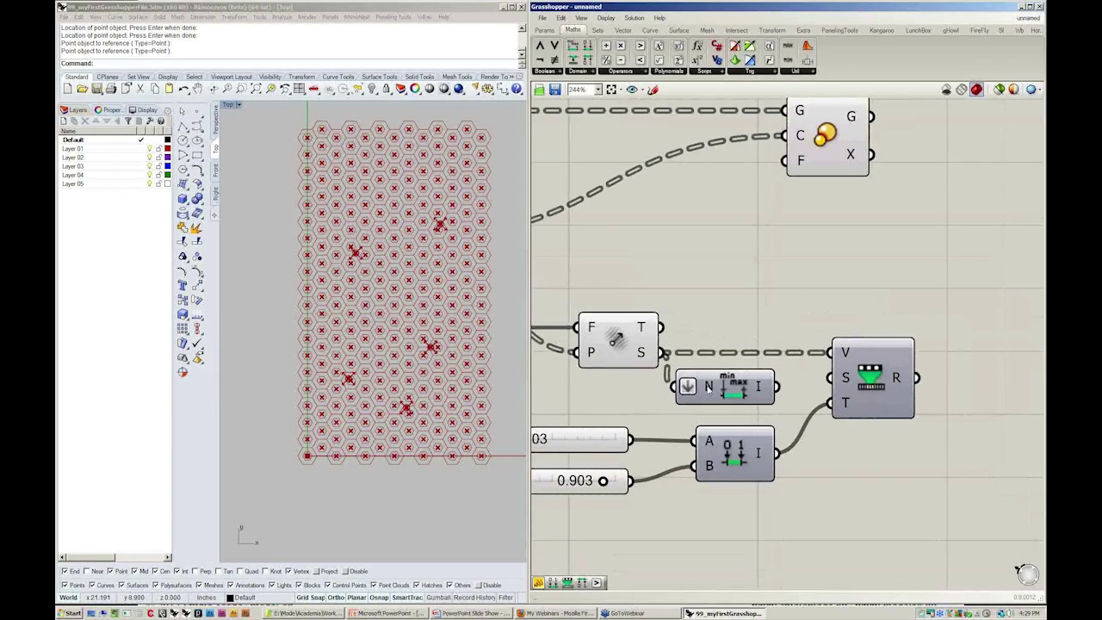
Shift the Bounds component slightly and connect its I output to the S input of Remap Numbers
{"action": "left_click_drag", "start_coordinate": [723, 395], "coordinate": [734, 397]}
{"action": "left_click", "coordinate": [757, 357]}
{"action": "right_click_drag", "start_coordinate": [758, 354], "coordinate": [724, 364]}
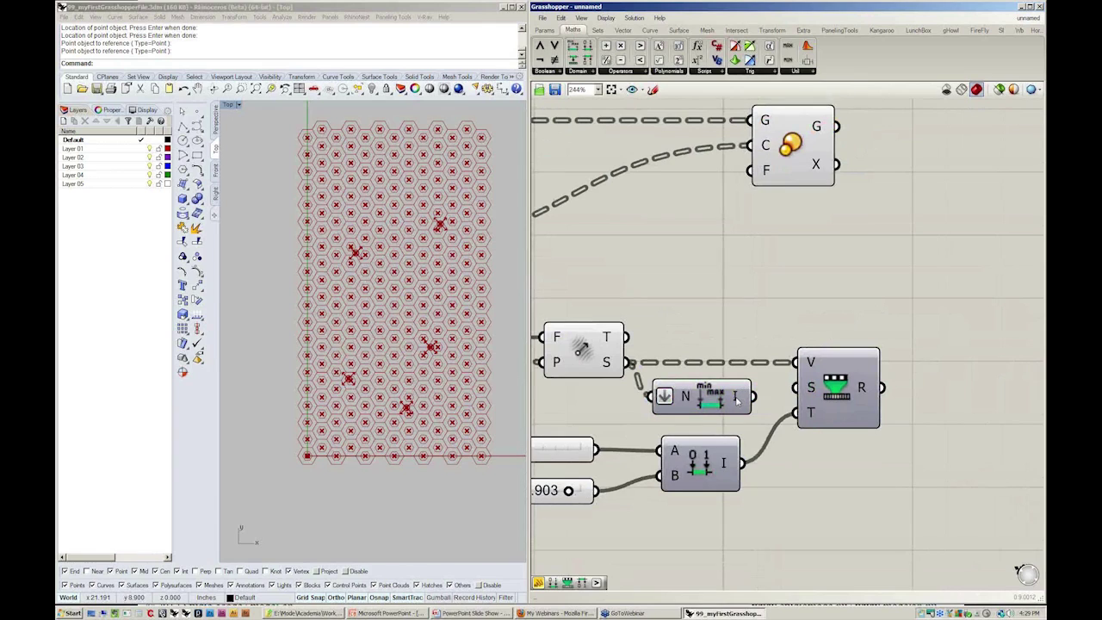
{"action": "mouse_move", "coordinate": [737, 401]}
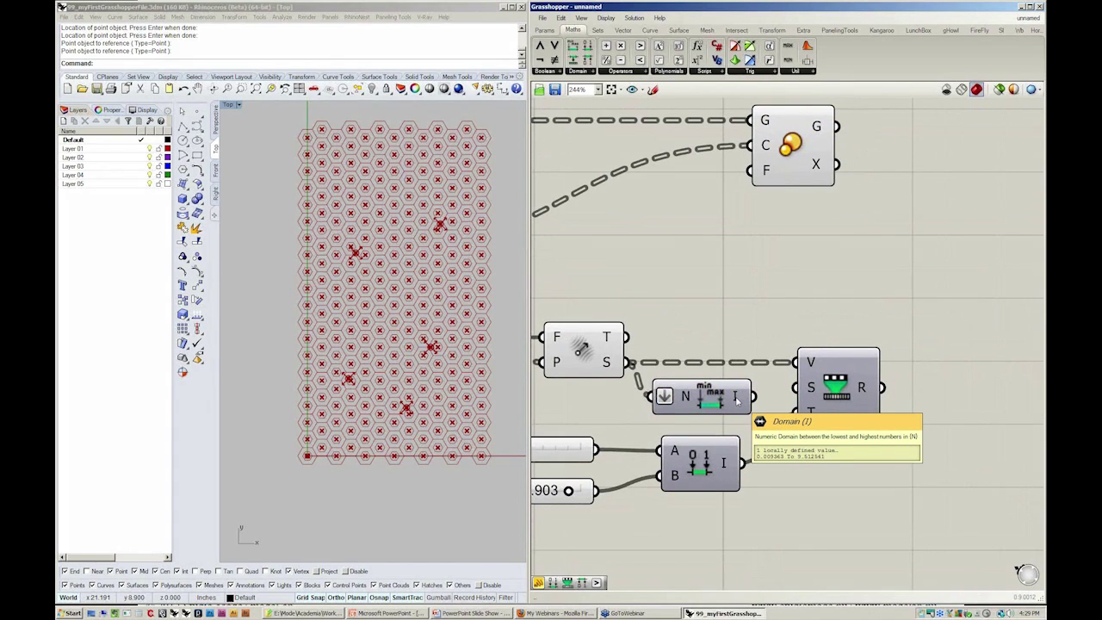
{"action": "left_click_drag", "start_coordinate": [758, 398], "coordinate": [794, 387]}
{"action": "scroll", "coordinate": [786, 338], "scroll_direction": "down", "scroll_amount": 3}
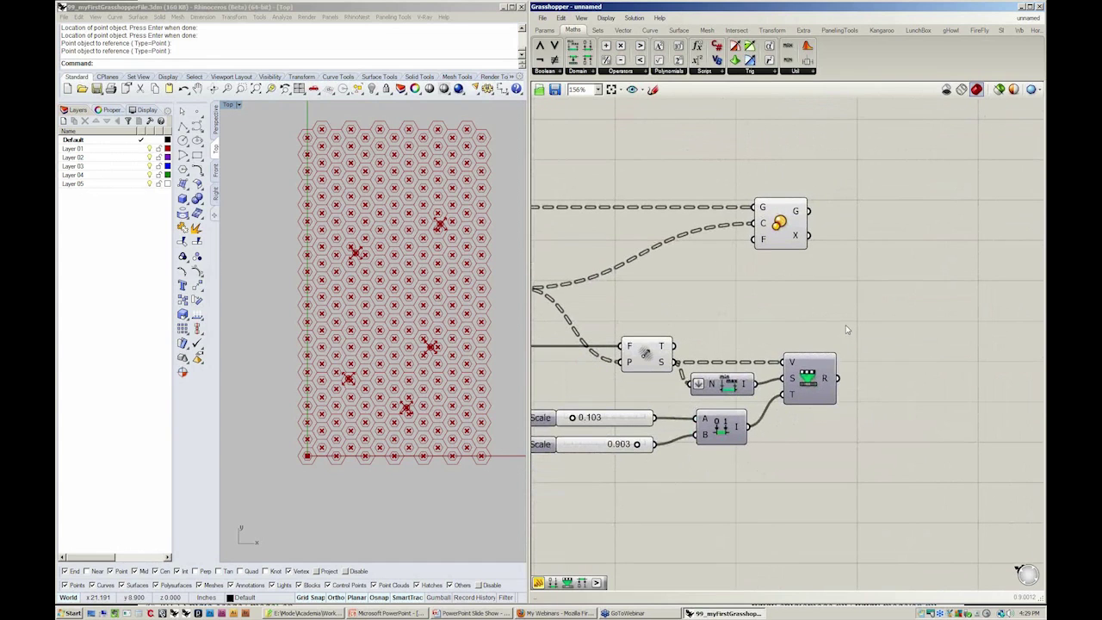
Move the Scale component past Remap Numbers and connect the R output to Scale's F input
{"action": "left_click", "coordinate": [779, 224]}
{"action": "left_click_drag", "start_coordinate": [779, 223], "coordinate": [911, 226]}
{"action": "left_click_drag", "start_coordinate": [839, 377], "coordinate": [887, 252]}
{"action": "left_click_drag", "start_coordinate": [888, 251], "coordinate": [888, 251]}
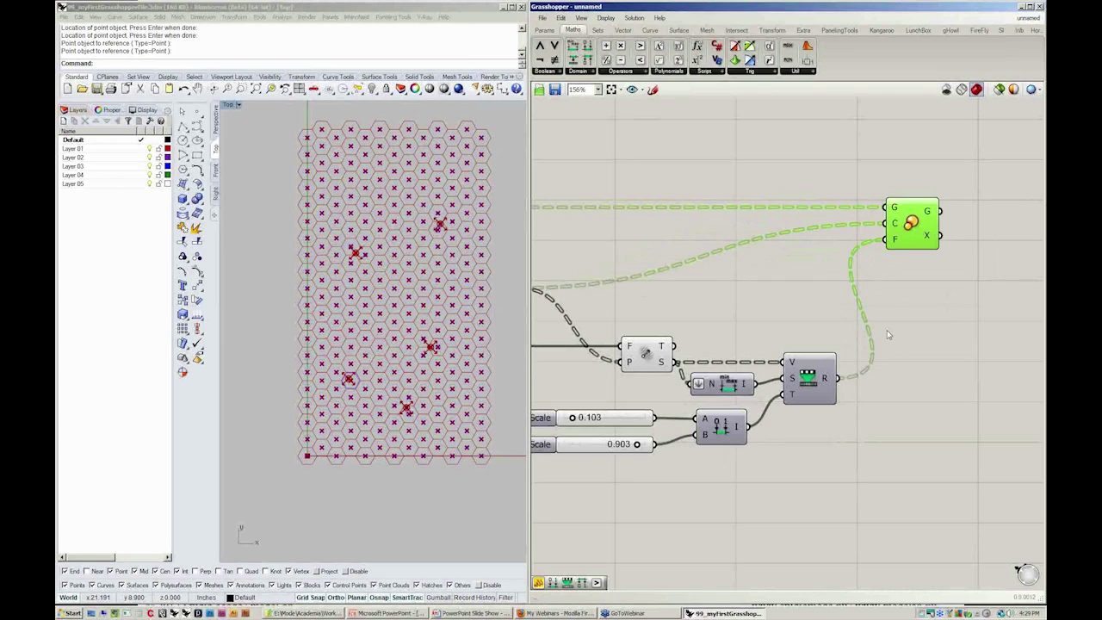
{"action": "left_click", "coordinate": [904, 345]}
Turn off the preview of the hexagonal grid, Cell Center, Point Charge, Merge Fields and Evaluate Field components
{"action": "right_click_drag", "start_coordinate": [839, 393], "coordinate": [951, 373]}
{"action": "scroll", "coordinate": [898, 384], "scroll_direction": "down", "scroll_amount": 1}
{"action": "scroll", "coordinate": [715, 274], "scroll_direction": "down", "scroll_amount": 2}
{"action": "left_click_drag", "start_coordinate": [811, 198], "coordinate": [590, 355]}
{"action": "right_click", "coordinate": [759, 166]}
{"action": "left_click", "coordinate": [795, 190]}
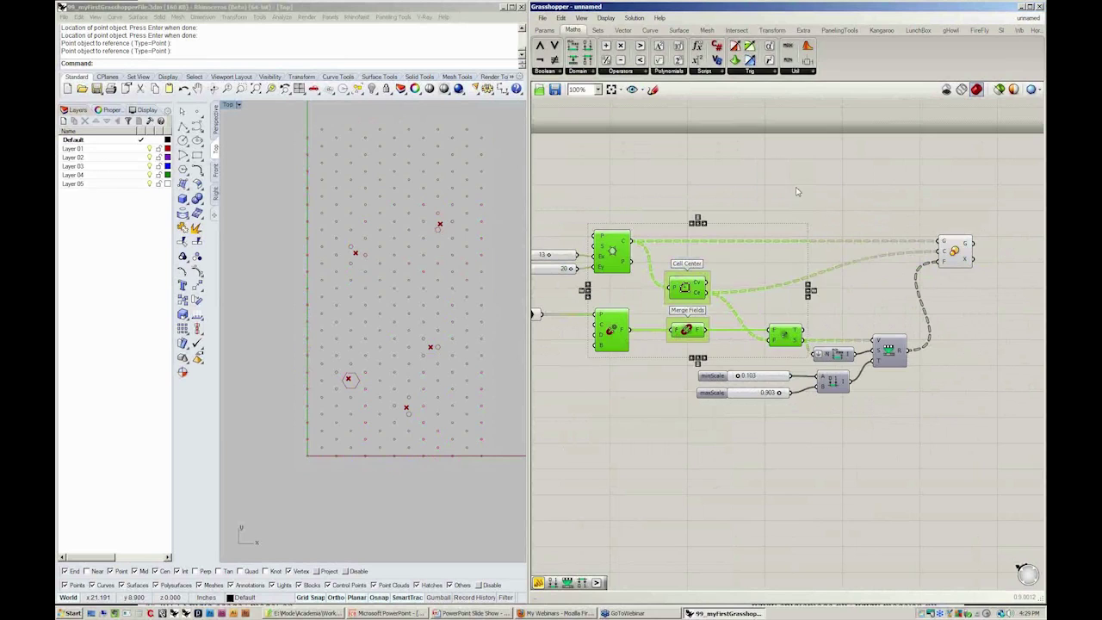
{"action": "left_click", "coordinate": [800, 208]}
In the Rhino Top view, nudge the attractor point above the lowest one down and left in 0.200 increments
{"action": "right_click_drag", "start_coordinate": [459, 422], "coordinate": [450, 436]}
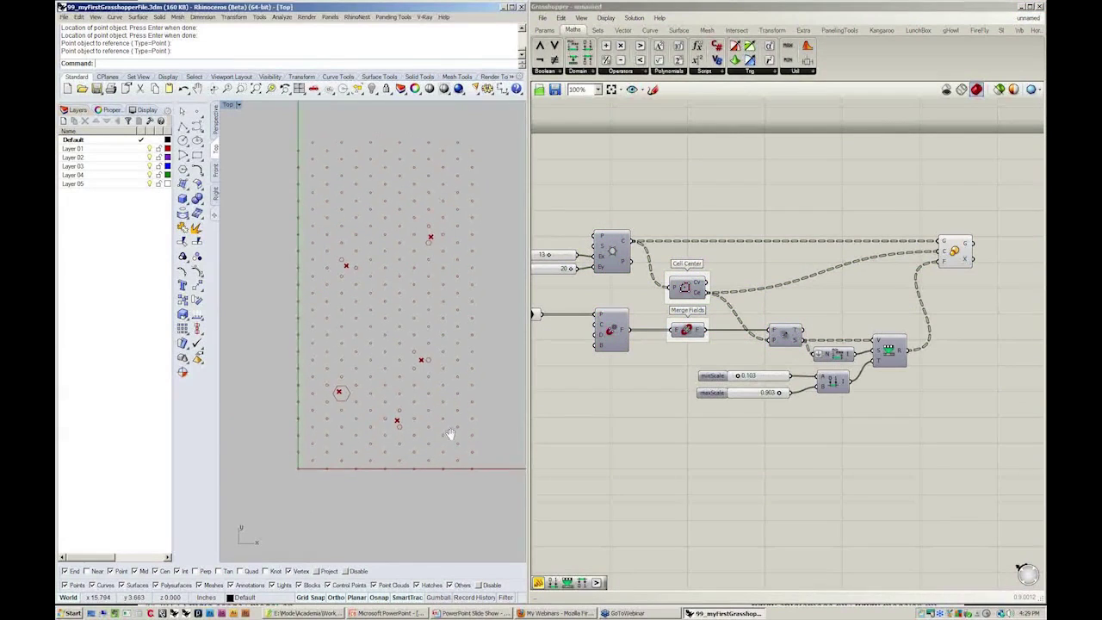
{"action": "right_click_drag", "start_coordinate": [726, 497], "coordinate": [742, 506]}
{"action": "left_click", "coordinate": [422, 360]}
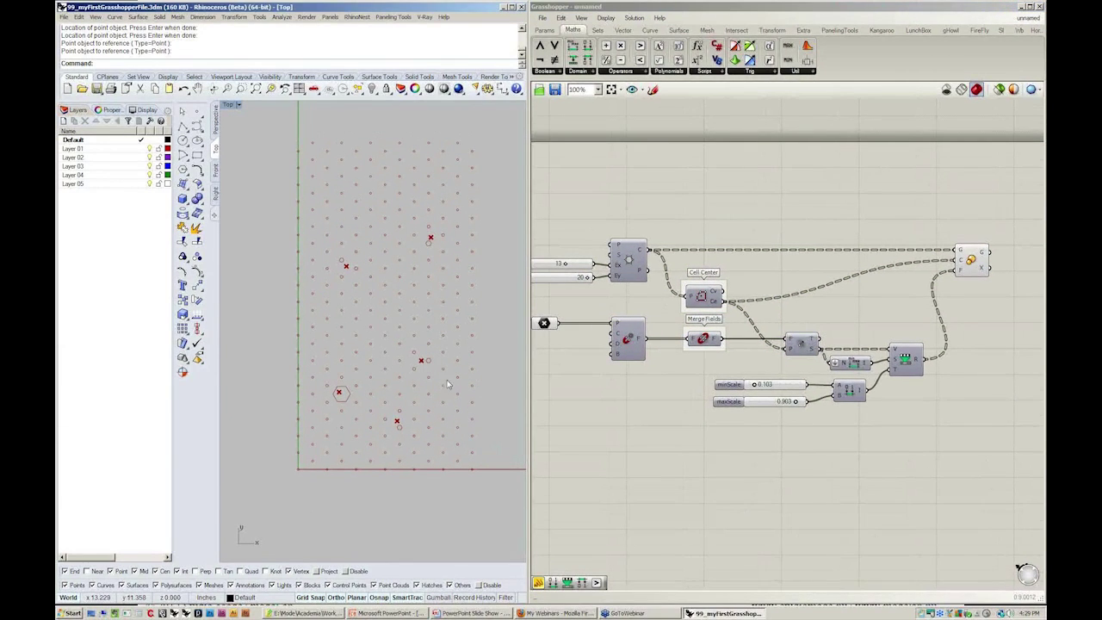
{"action": "key", "text": "alt+Down"}
{"action": "key", "text": "alt+Down"}
{"action": "key", "text": "alt+Down"}
{"action": "key", "text": "alt+Down"}
{"action": "key", "text": "alt+Down"}
{"action": "key", "text": "alt+Down"}
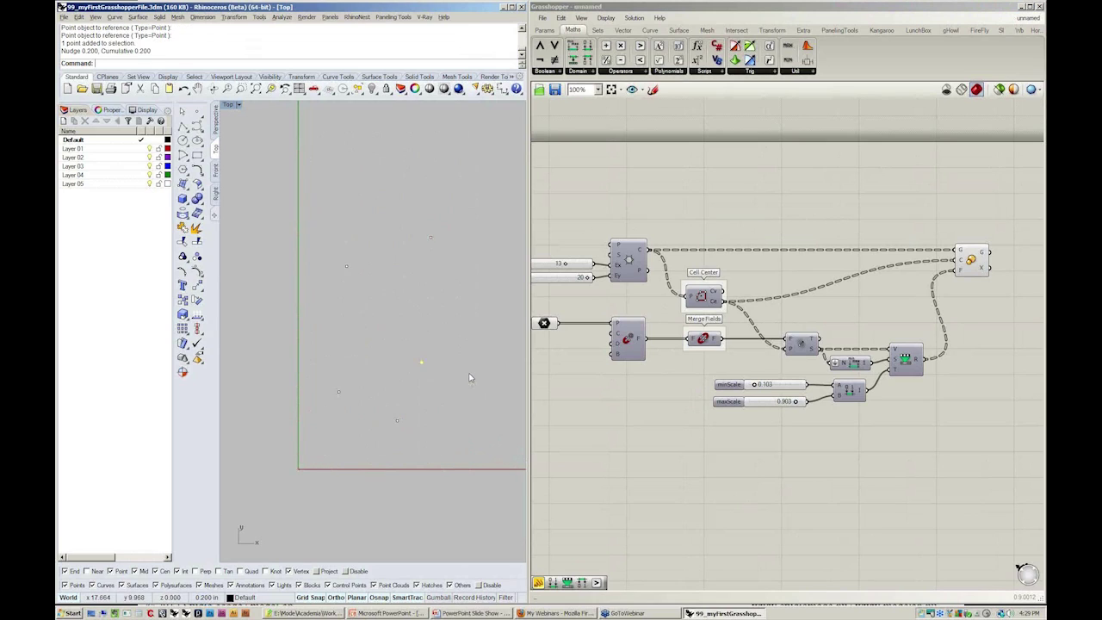
{"action": "key", "text": "alt+Left"}
{"action": "key", "text": "alt+Left"}
{"action": "key", "text": "alt+Left"}
{"action": "key", "text": "alt+Left"}
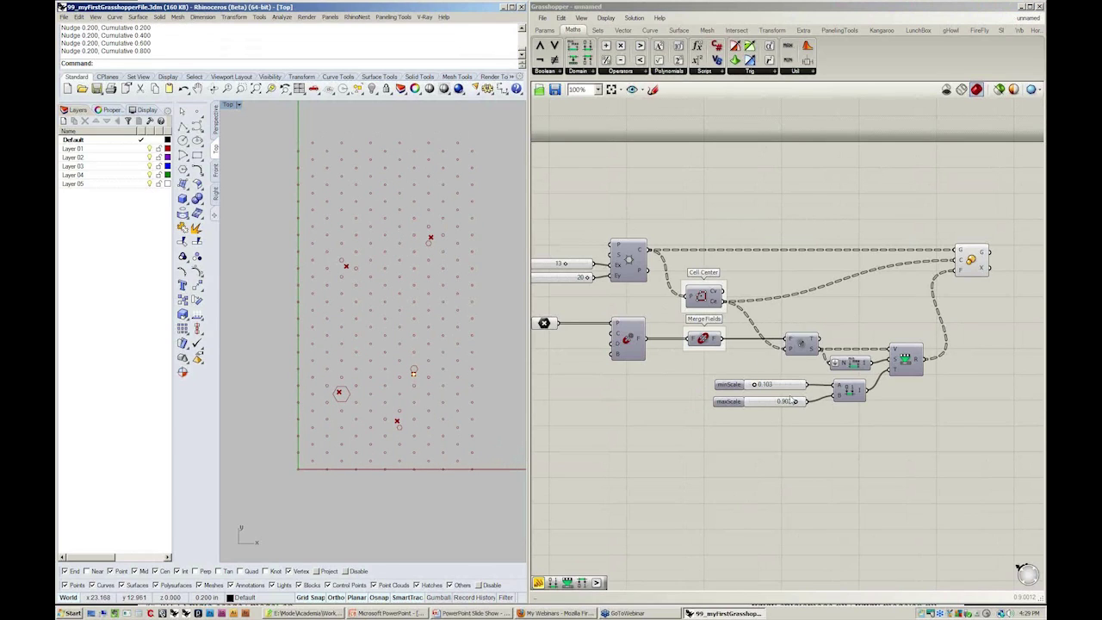
Set the maxScale slider to 1.000 and the minScale slider to 0.243
{"action": "left_click_drag", "start_coordinate": [796, 403], "coordinate": [825, 403]}
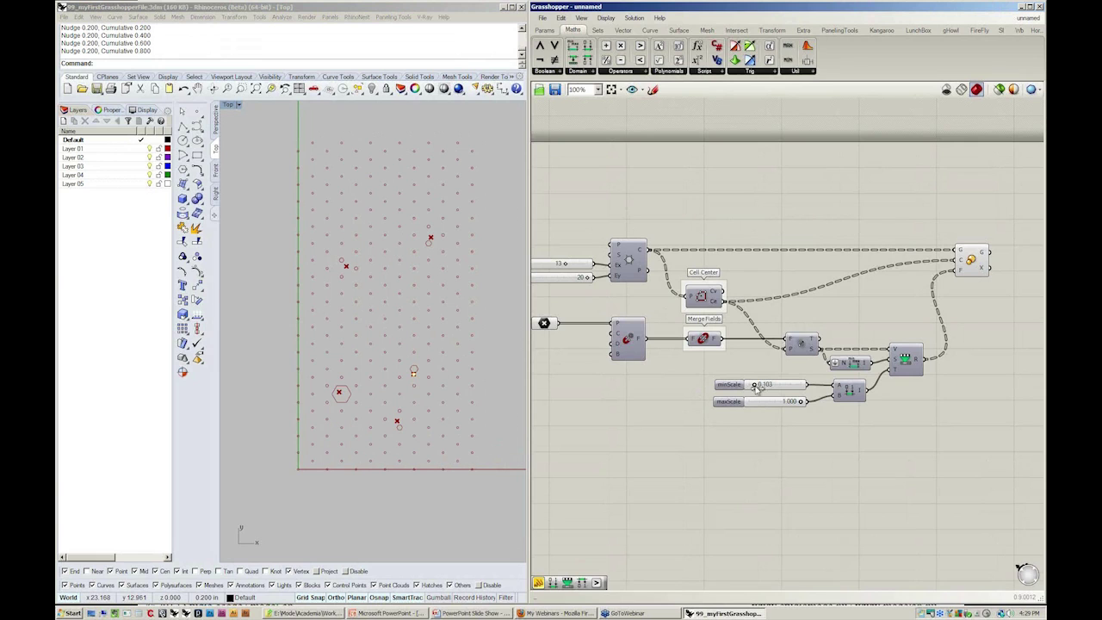
{"action": "left_click_drag", "start_coordinate": [755, 386], "coordinate": [763, 387]}
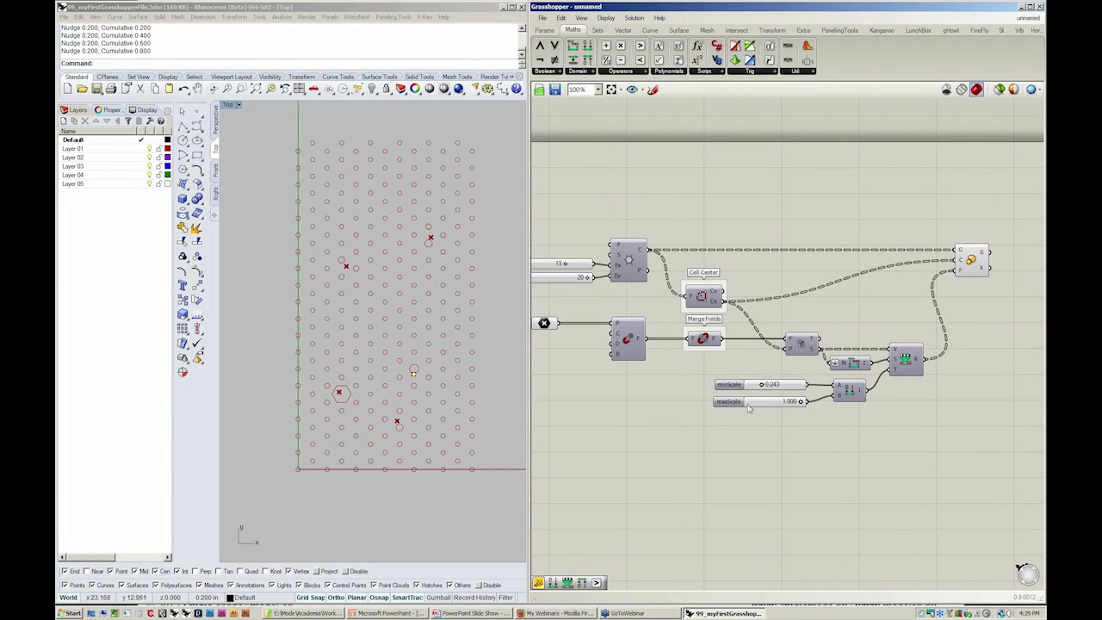
{"action": "right_click_drag", "start_coordinate": [783, 449], "coordinate": [805, 441]}
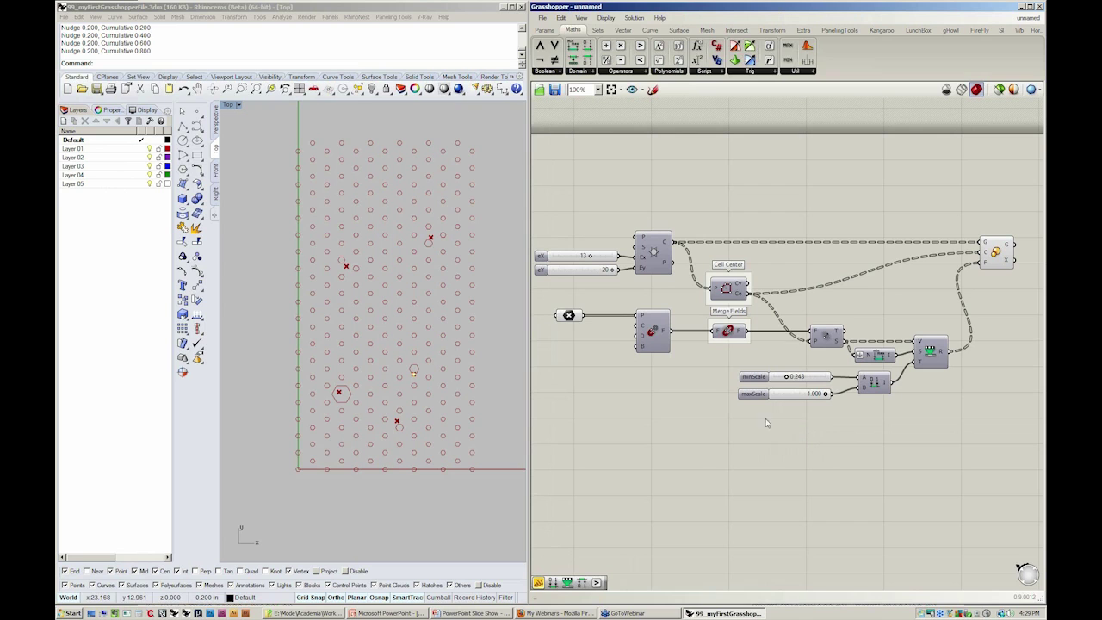
{"action": "right_click_drag", "start_coordinate": [701, 412], "coordinate": [710, 411]}
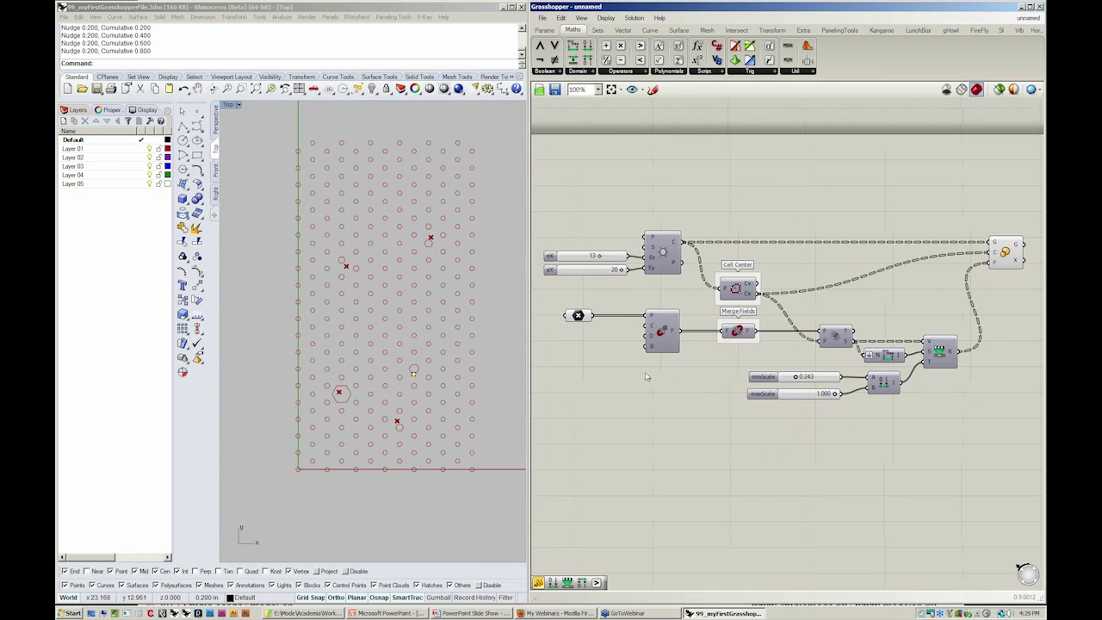
Add a Graph Mapper component beside Remap Numbers, below the Scale component
{"action": "scroll", "coordinate": [647, 376], "scroll_direction": "up", "scroll_amount": 1}
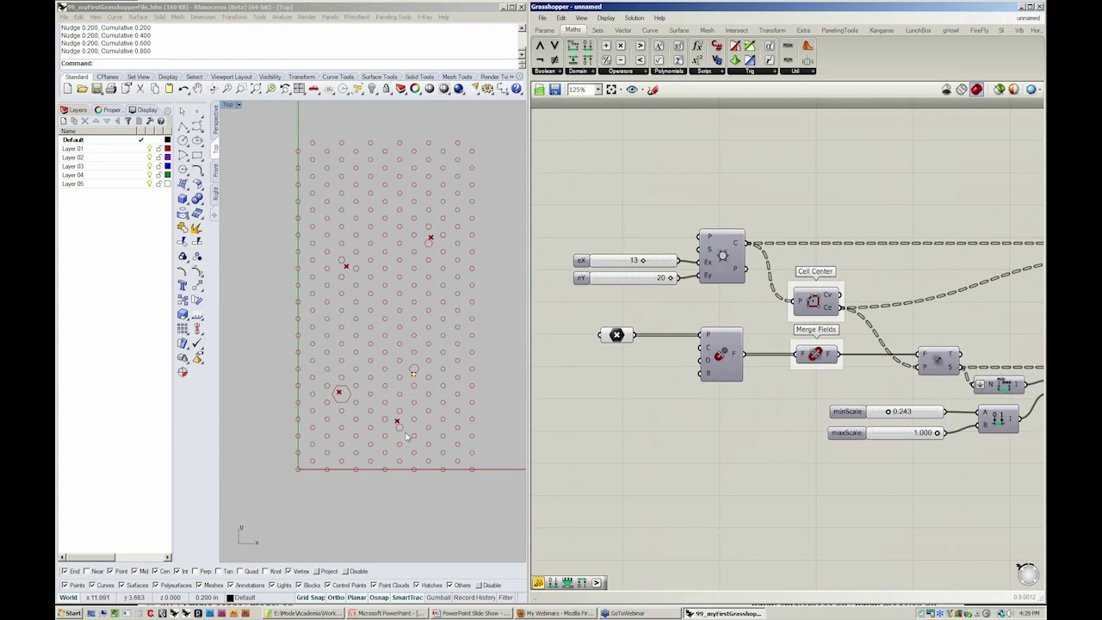
{"action": "left_click", "coordinate": [545, 31]}
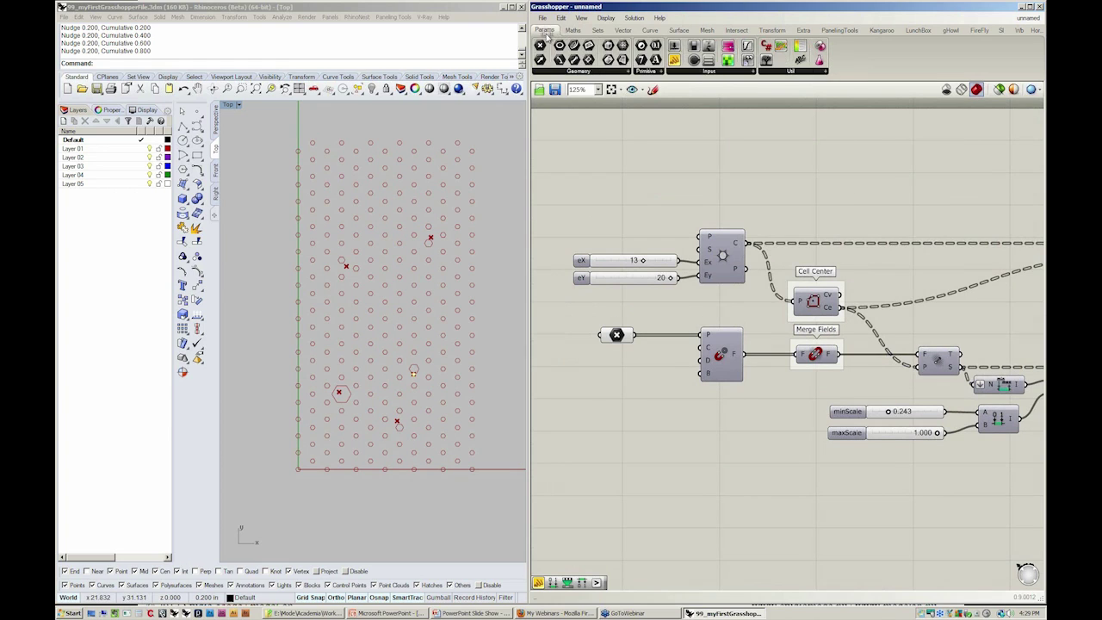
{"action": "left_click", "coordinate": [736, 71]}
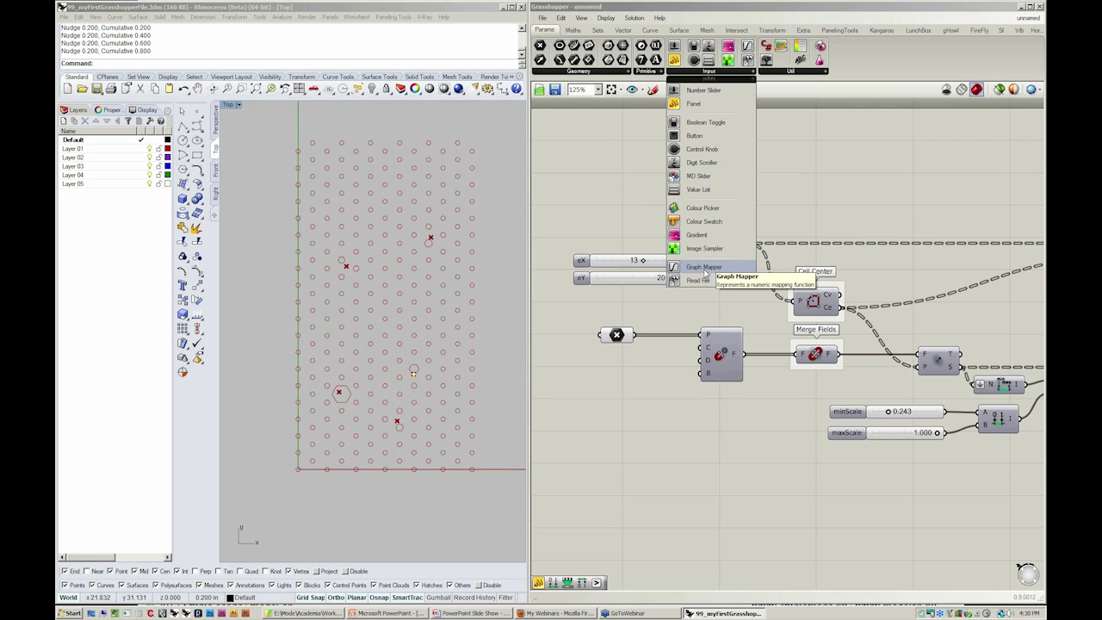
{"action": "left_click", "coordinate": [704, 268]}
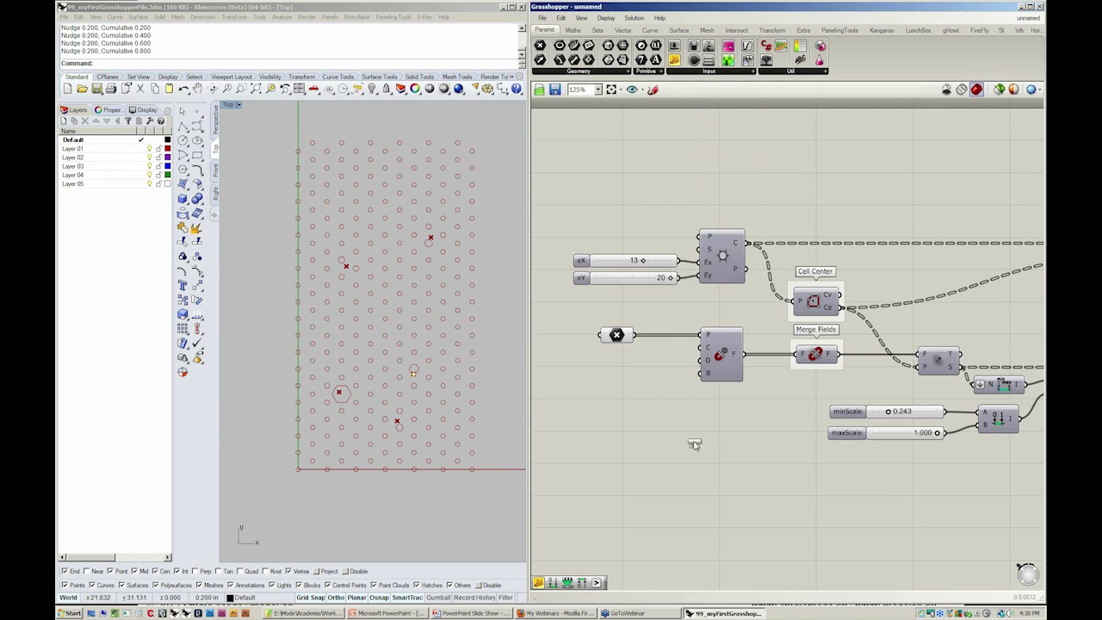
{"action": "left_click", "coordinate": [960, 487]}
{"action": "right_click_drag", "start_coordinate": [961, 496], "coordinate": [641, 486]}
{"action": "left_click_drag", "start_coordinate": [640, 487], "coordinate": [867, 394]}
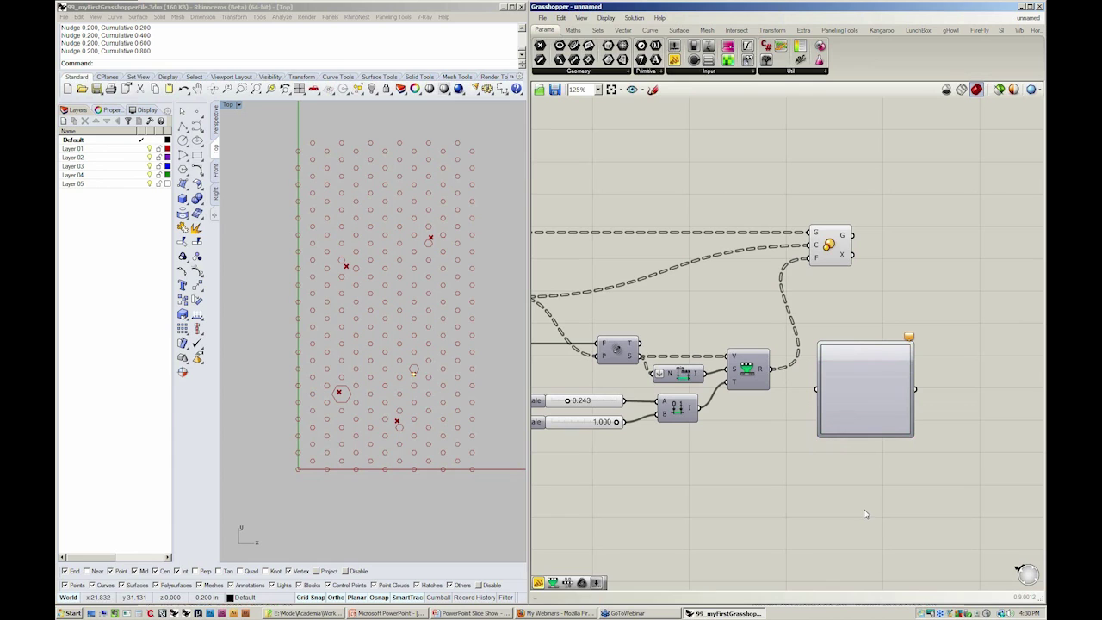
Set the Graph Mapper's graph type to Bezier and adjust its handles to form an S-shaped curve
{"action": "right_click", "coordinate": [868, 382]}
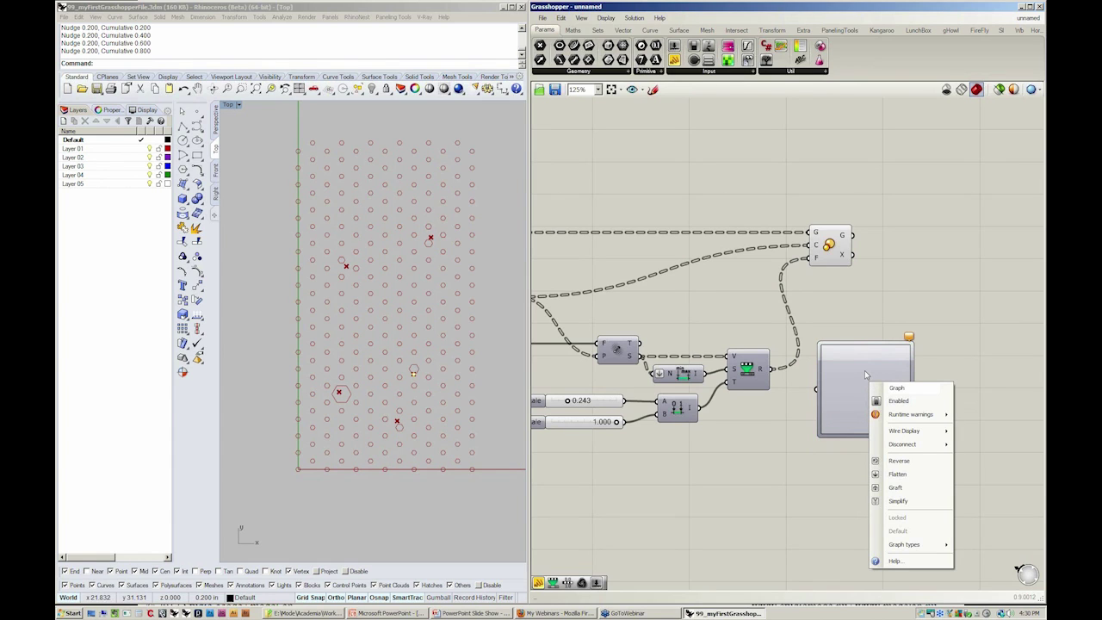
{"action": "mouse_move", "coordinate": [914, 548]}
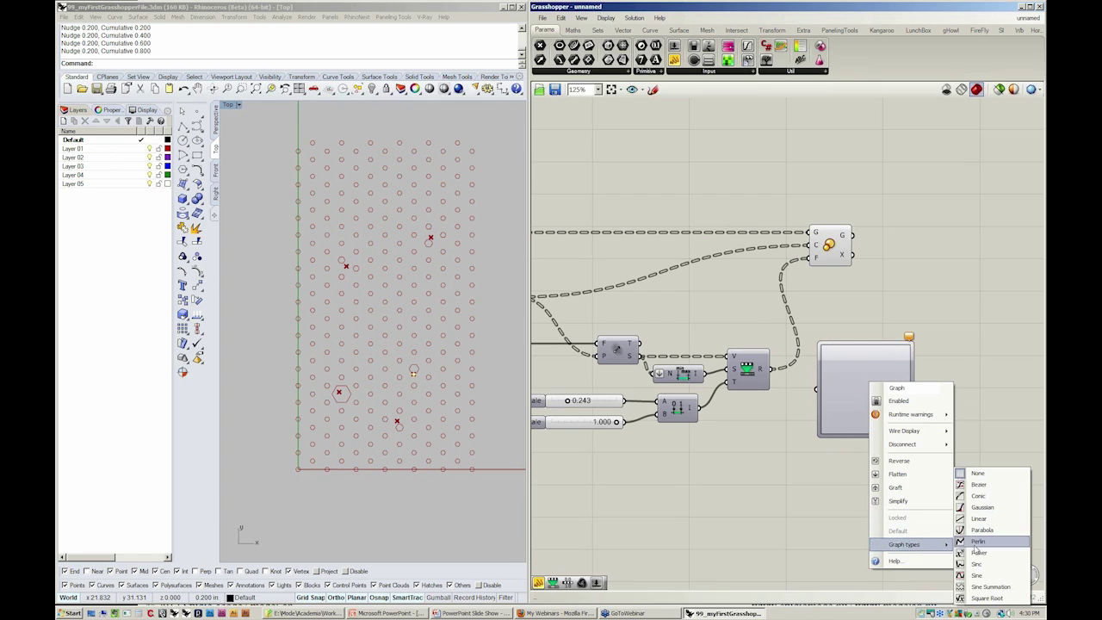
{"action": "left_click", "coordinate": [979, 486]}
{"action": "left_click_drag", "start_coordinate": [892, 372], "coordinate": [853, 347]}
{"action": "left_click_drag", "start_coordinate": [844, 411], "coordinate": [873, 420]}
Reposition the Graph Mapper and wire it between Remap Numbers' R output and the Scale component's F input
{"action": "left_click_drag", "start_coordinate": [875, 379], "coordinate": [855, 407]}
{"action": "left_click", "coordinate": [850, 327]}
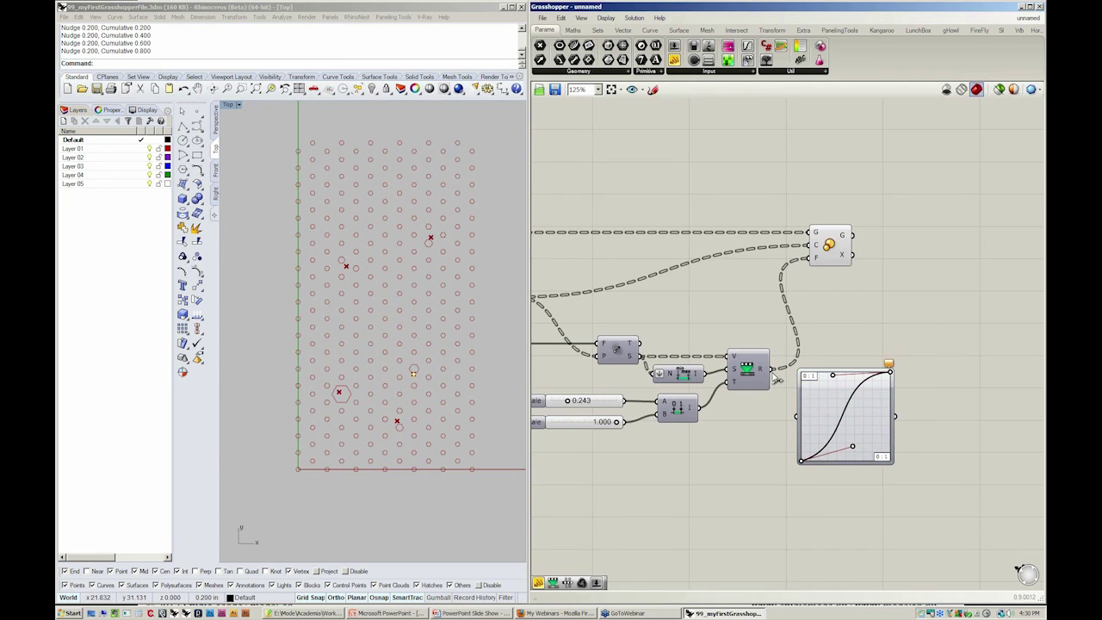
{"action": "left_click_drag", "start_coordinate": [773, 377], "coordinate": [797, 417]}
{"action": "left_click_drag", "start_coordinate": [831, 257], "coordinate": [896, 416]}
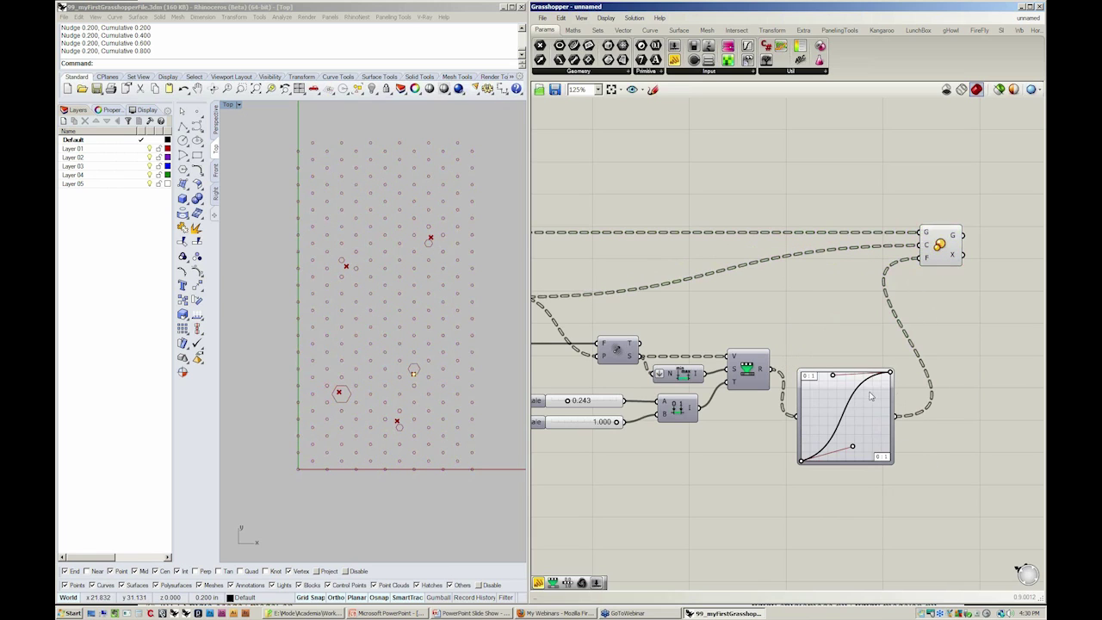
Reshape the Bezier curve to rise steeply and level off near the top, and set minScale to 0.235
{"action": "left_click_drag", "start_coordinate": [836, 380], "coordinate": [804, 367]}
{"action": "left_click_drag", "start_coordinate": [853, 448], "coordinate": [843, 379]}
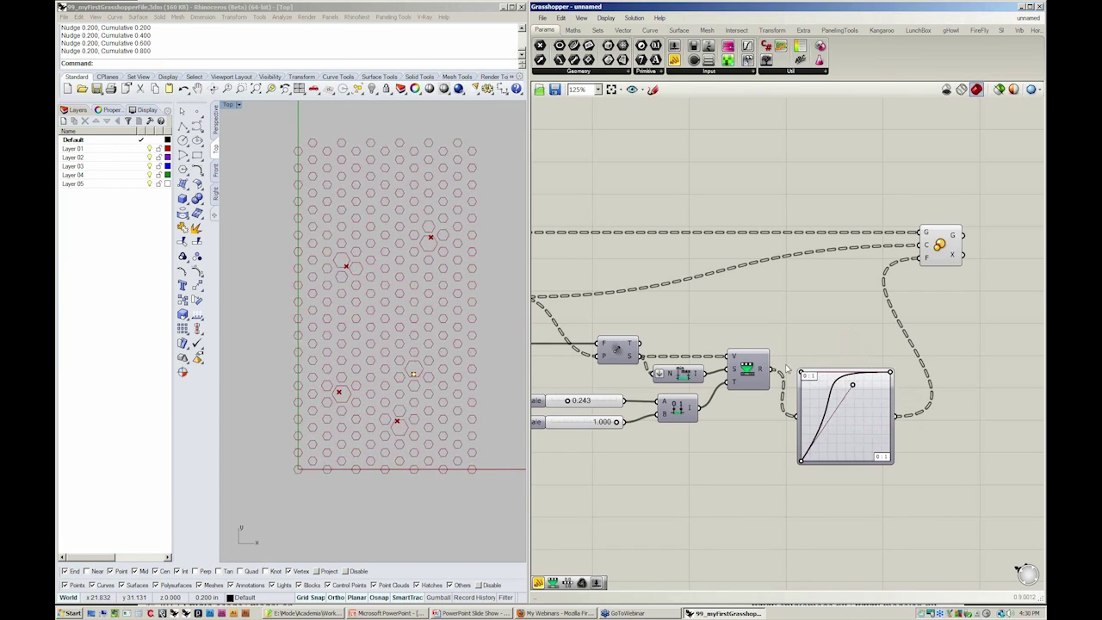
{"action": "right_click_drag", "start_coordinate": [696, 315], "coordinate": [732, 299]}
{"action": "mouse_move", "coordinate": [613, 386]}
{"action": "left_mouse_down"}
{"action": "mouse_move", "coordinate": [598, 385]}
{"action": "mouse_move", "coordinate": [612, 386]}
{"action": "left_mouse_up"}
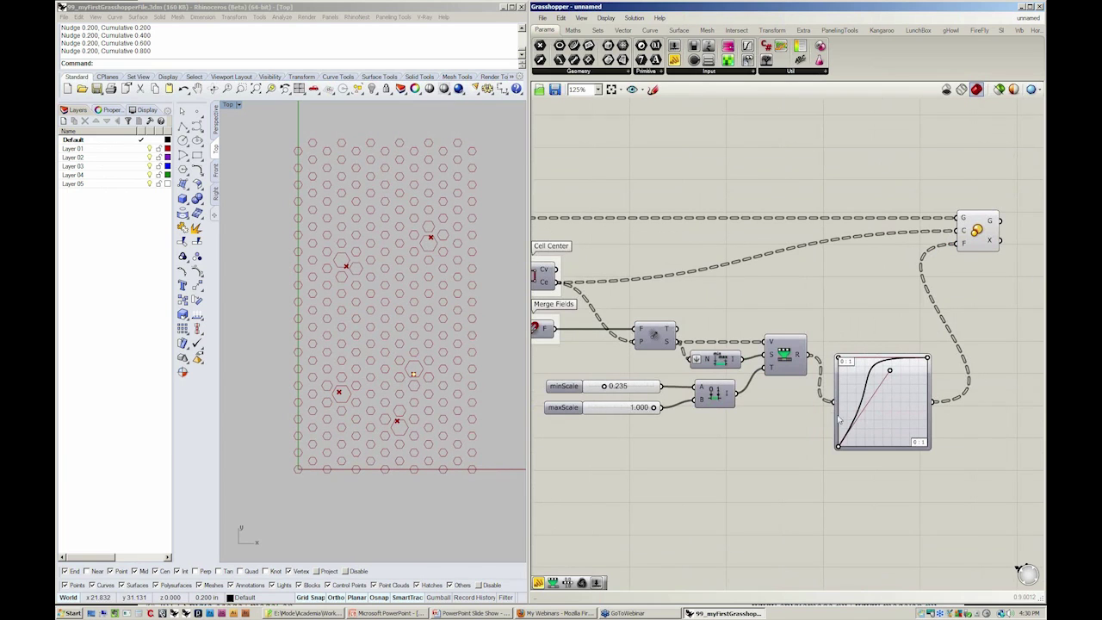
{"action": "left_click_drag", "start_coordinate": [890, 372], "coordinate": [893, 398]}
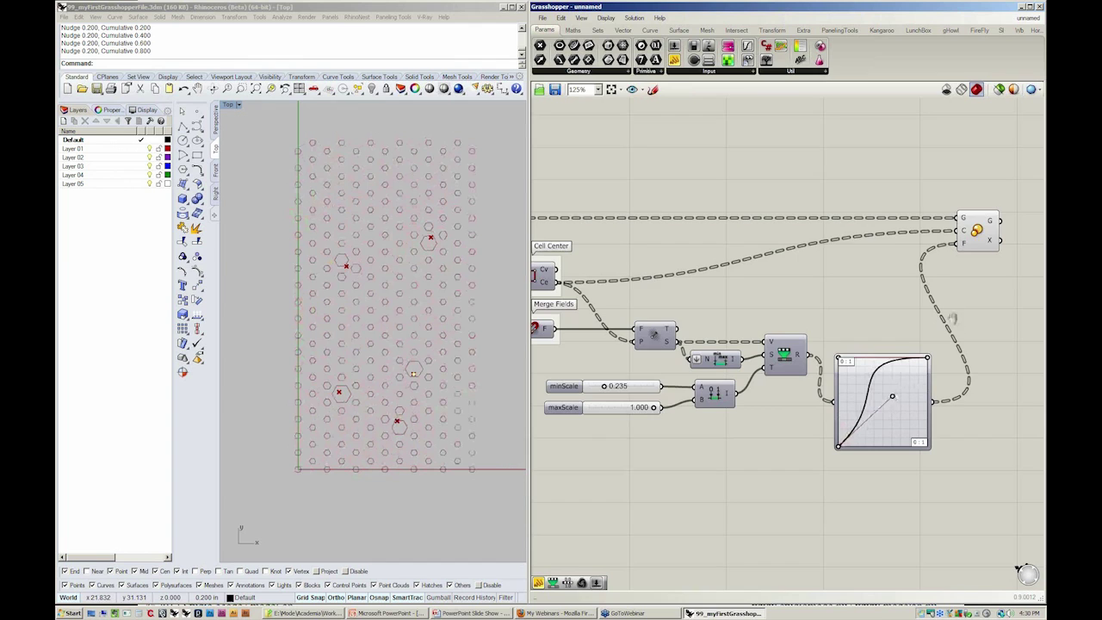
{"action": "scroll", "coordinate": [953, 319], "scroll_direction": "down", "scroll_amount": 3}
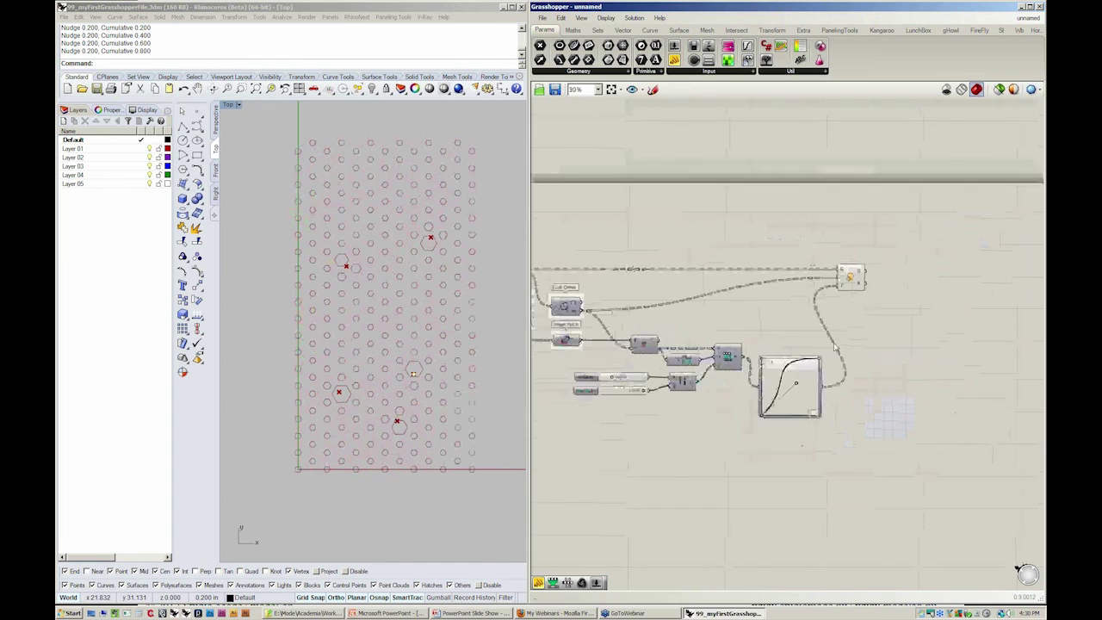
Add a Planar Srf component beside the Scale component and wire Scale's G output into its E input
{"action": "left_click", "coordinate": [679, 30]}
{"action": "left_click", "coordinate": [700, 72]}
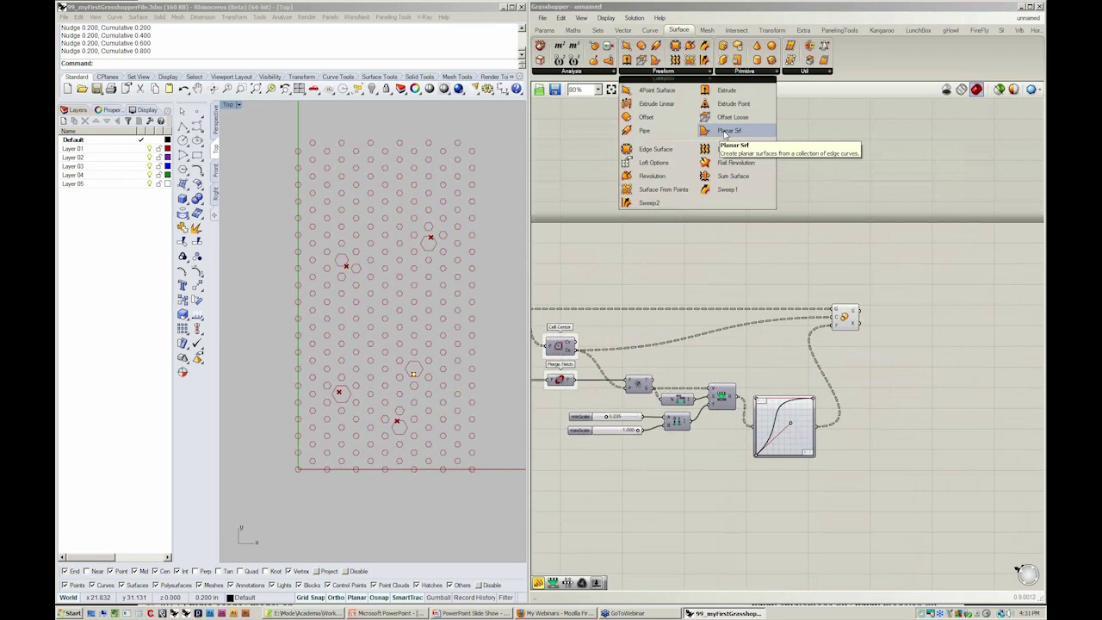
{"action": "left_click", "coordinate": [725, 131]}
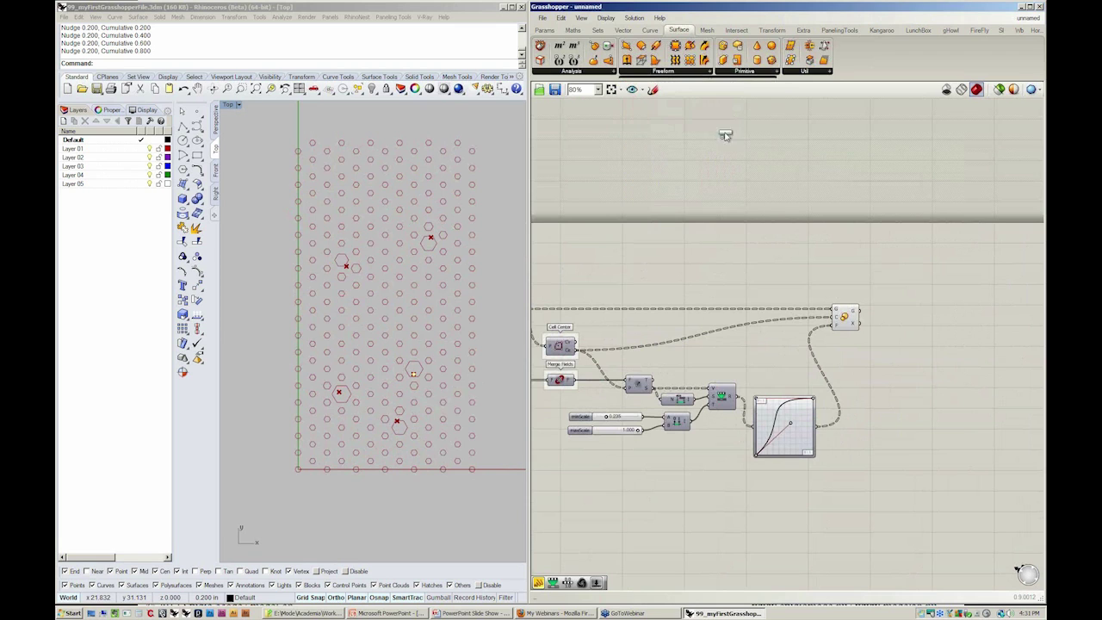
{"action": "left_click", "coordinate": [904, 312]}
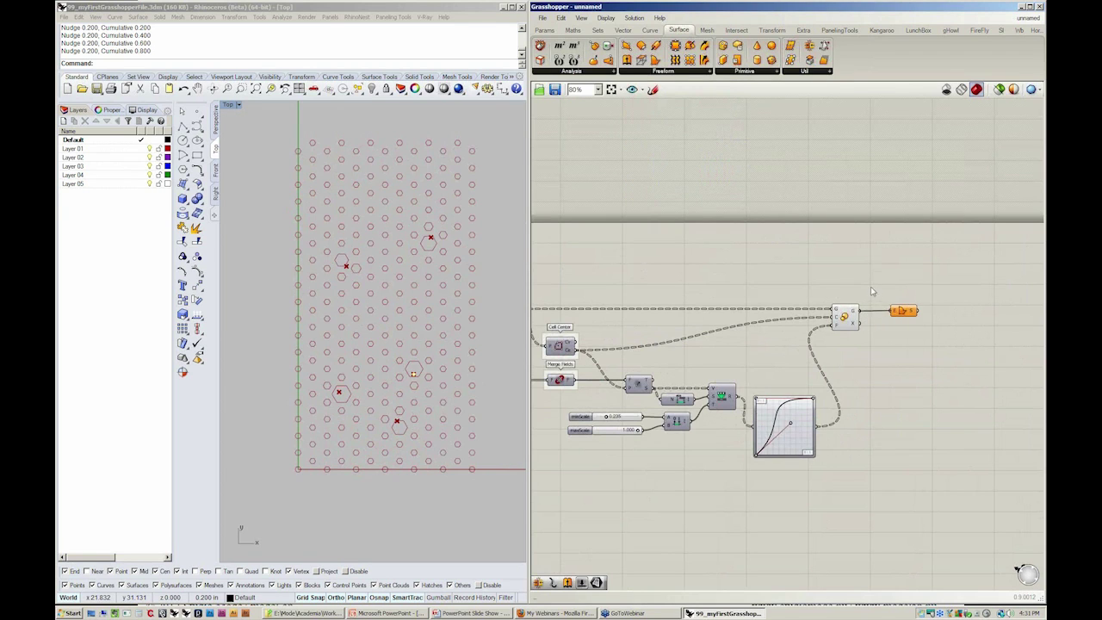
{"action": "right_click_drag", "start_coordinate": [747, 272], "coordinate": [808, 269]}
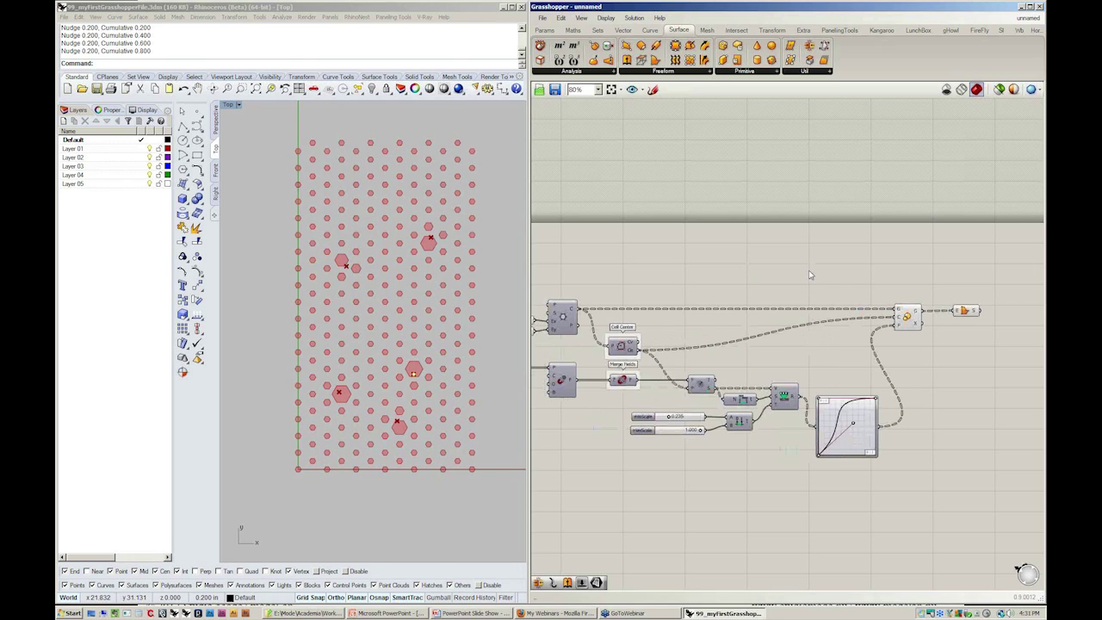
{"action": "right_click_drag", "start_coordinate": [737, 307], "coordinate": [765, 295]}
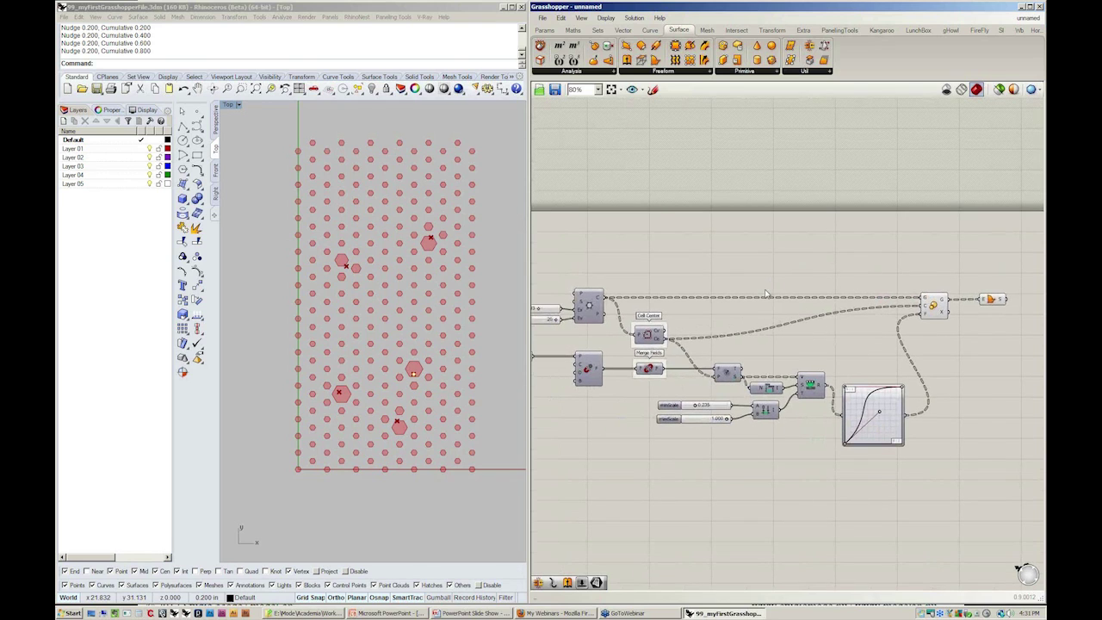
Switch to the PowerPoint slide show and advance to the slide on geometrical vectors
{"action": "key", "text": "alt+Tab"}
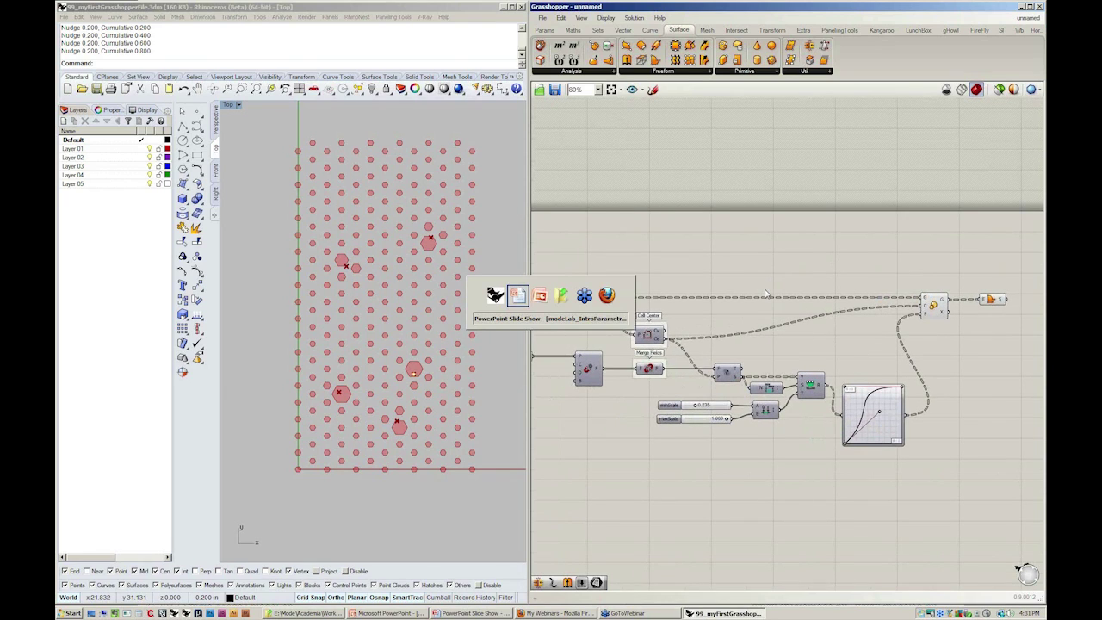
{"action": "key", "text": "Right"}
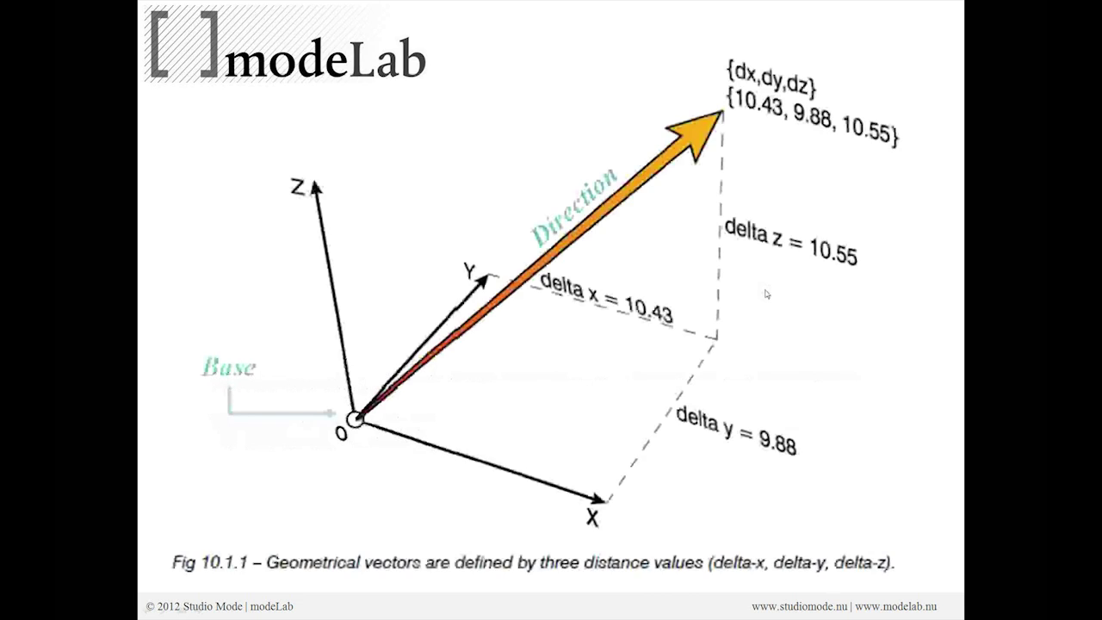